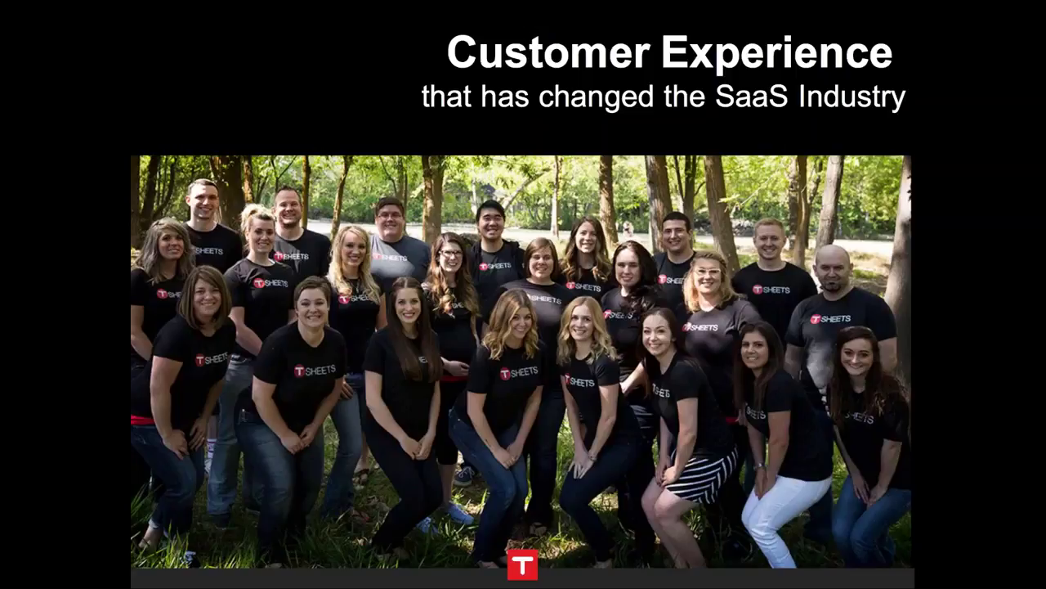
key(Right)
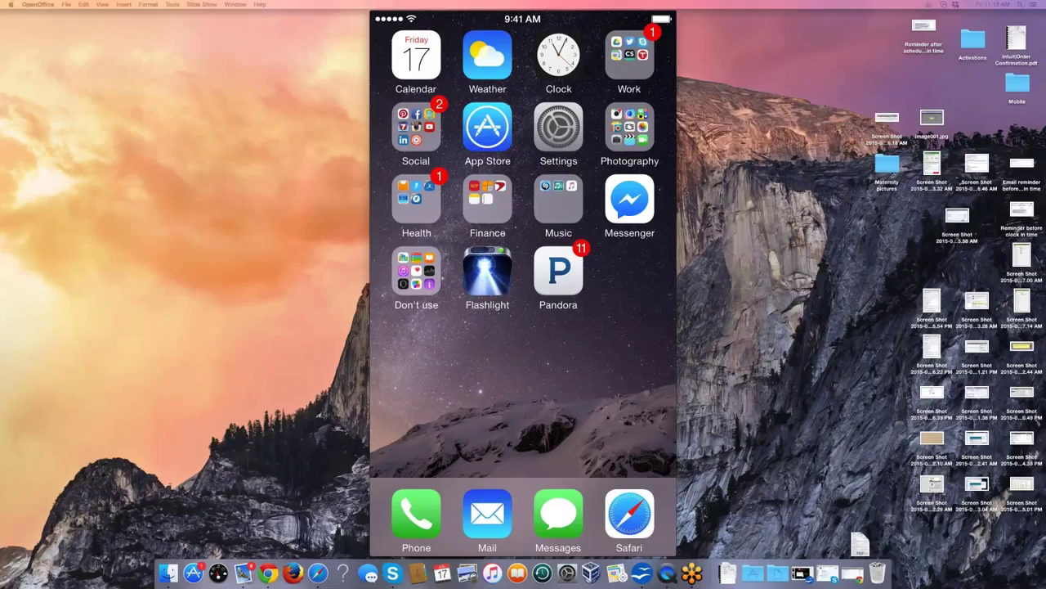
Step: Switch to the TSheets window in Chrome and reposition the My Time Card window on the dashboard
click(789, 458)
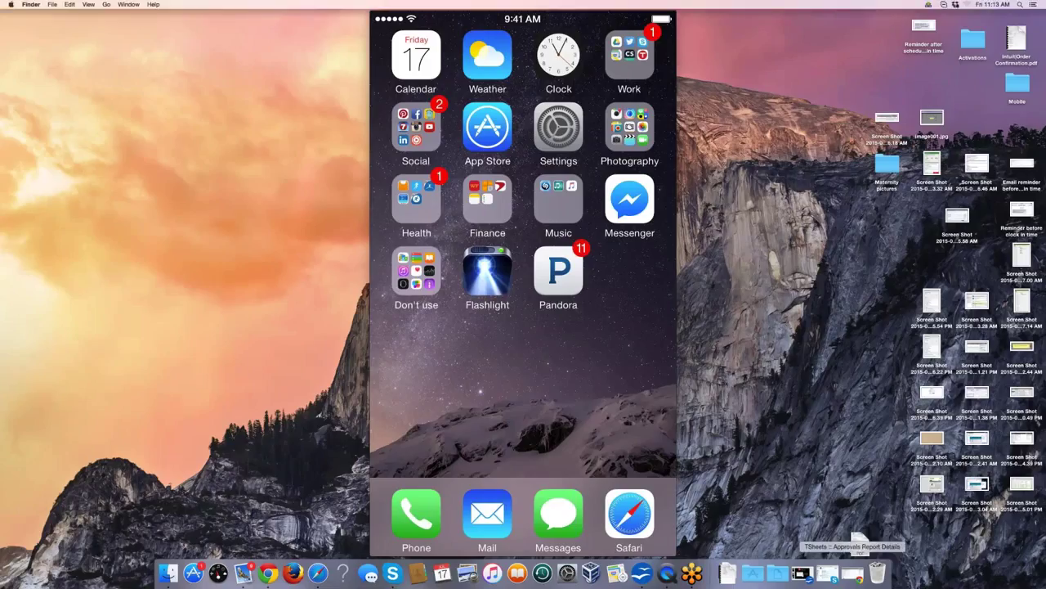
click(854, 572)
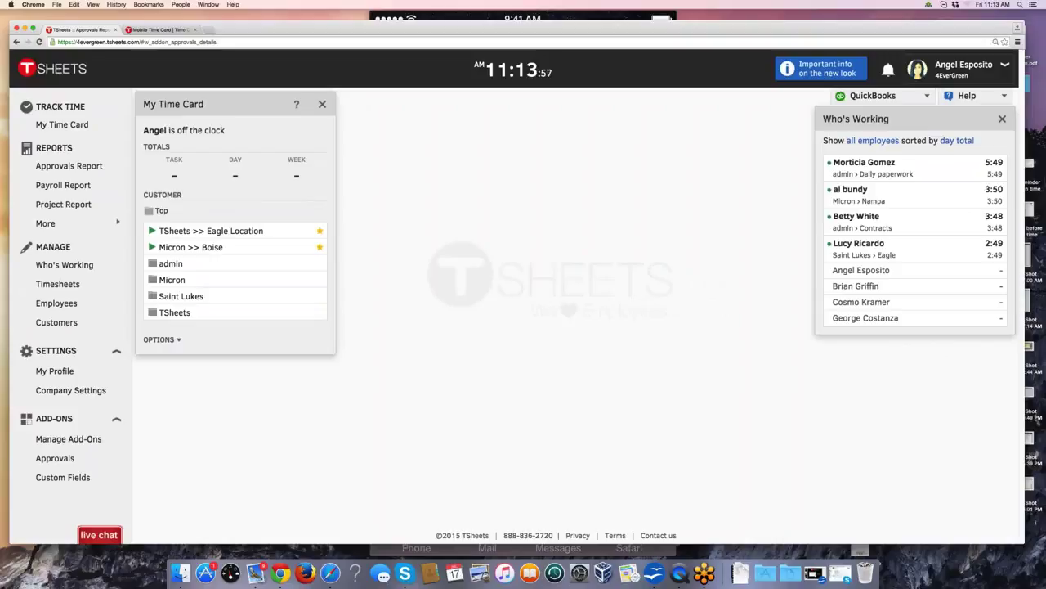
drag(226, 104, 278, 111)
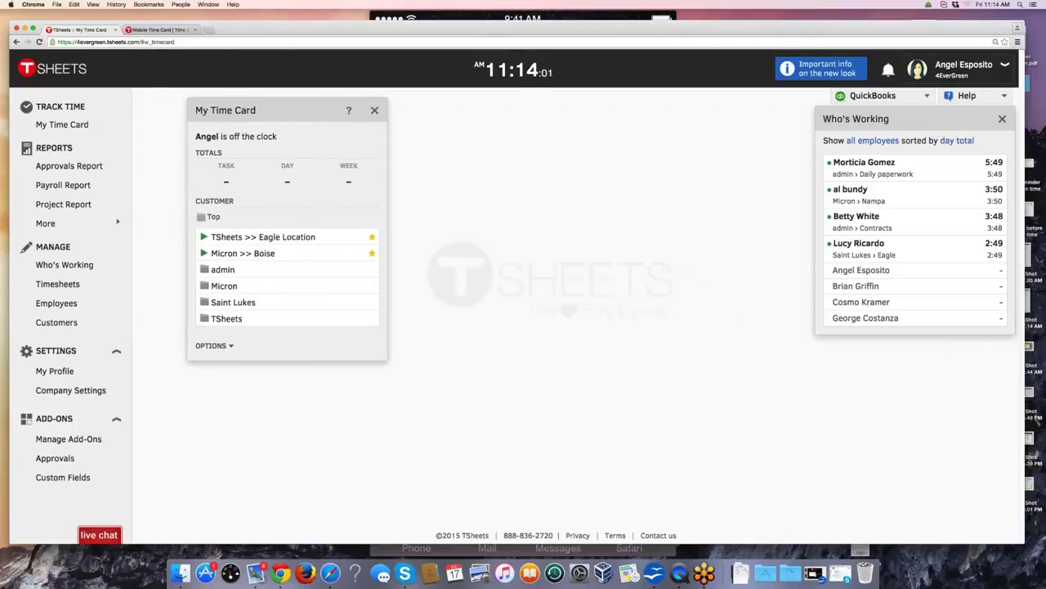
Step: Clock in to Micron >> Boise and save Fertilizer as the service item
click(243, 253)
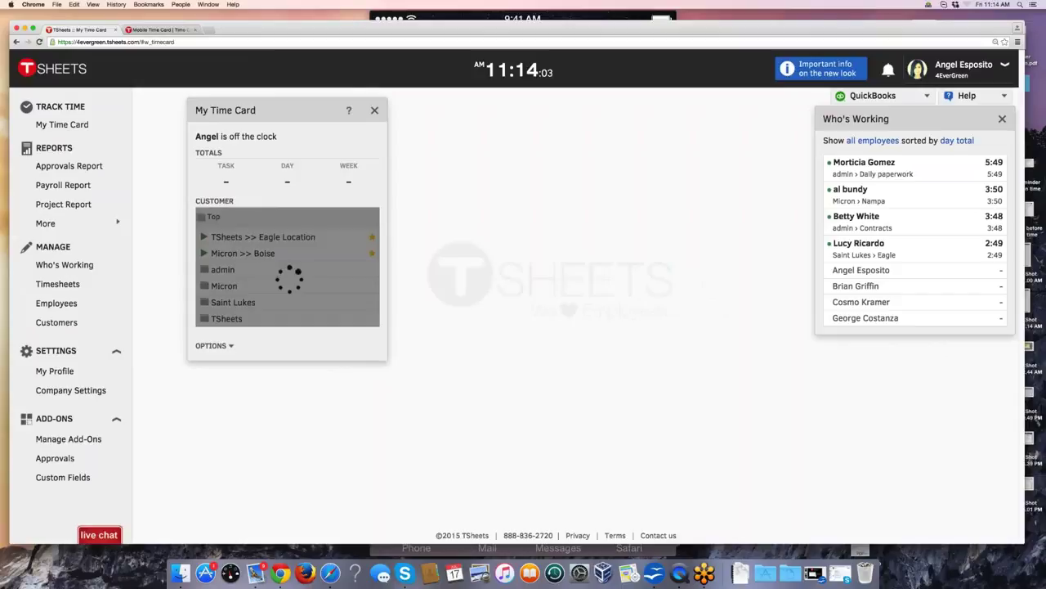
click(278, 341)
click(237, 196)
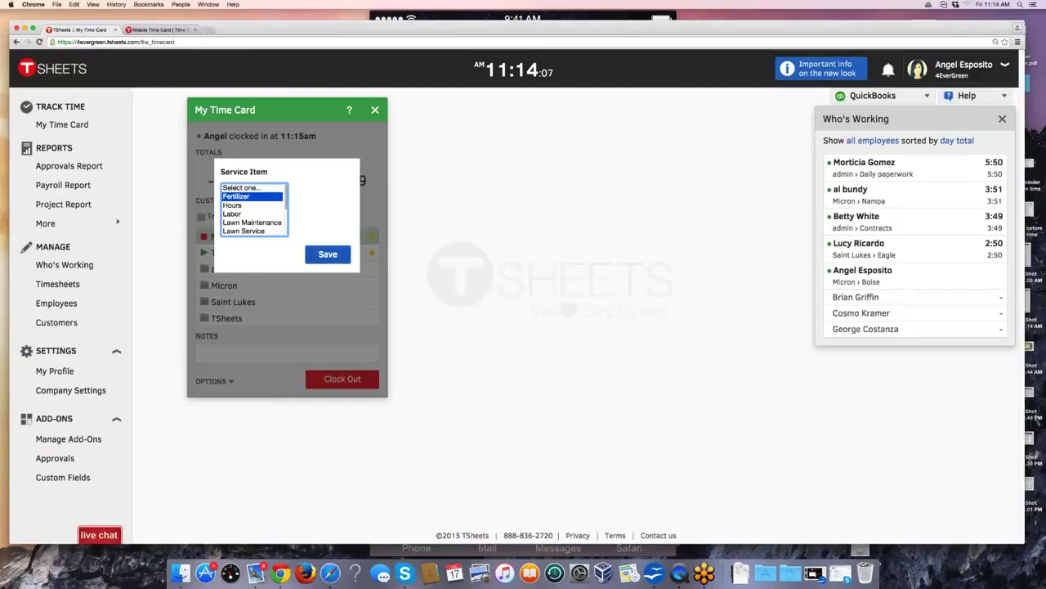
click(327, 254)
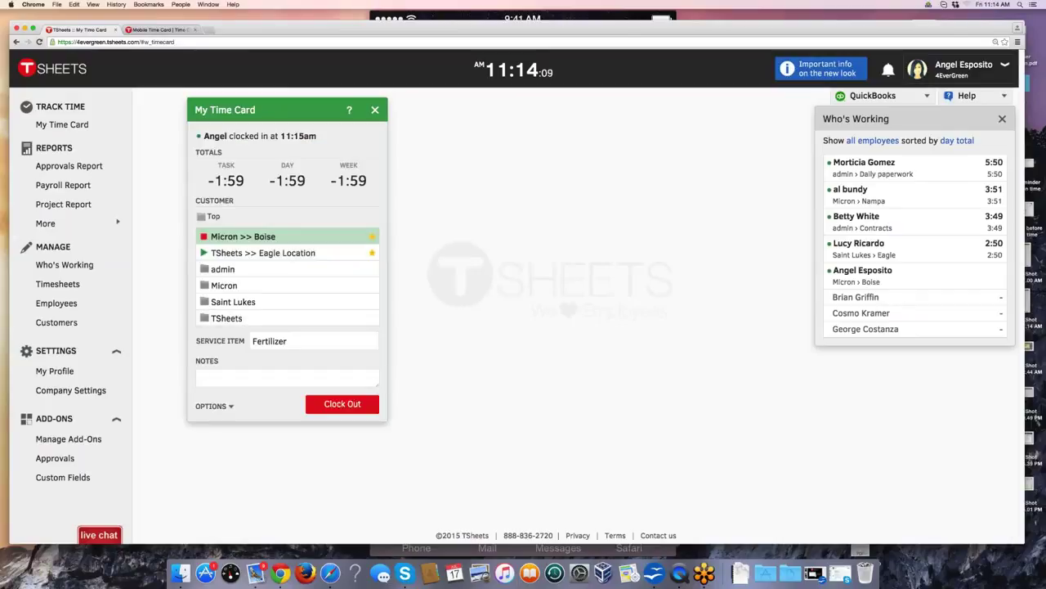
Step: Add the note "notes...." to the active time card, save it, and shift the time card window slightly
click(286, 376)
text(notes)
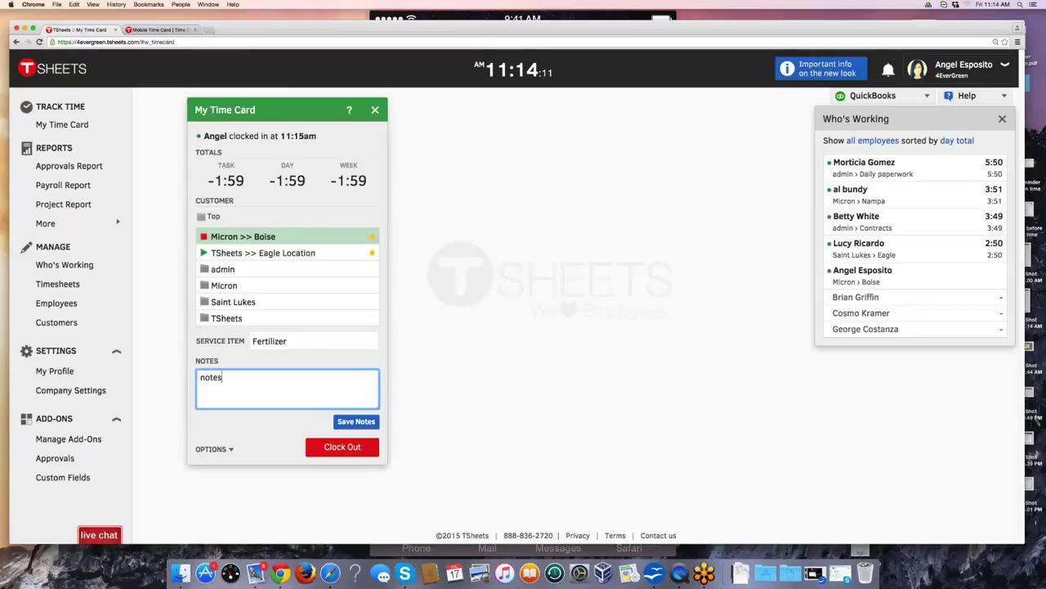
text(....)
click(357, 422)
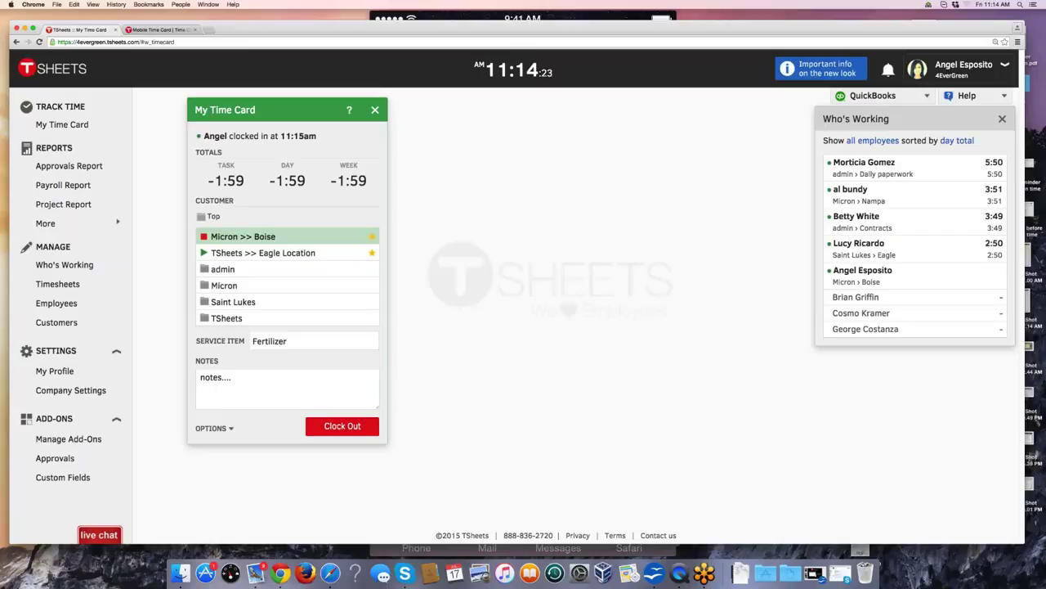
drag(263, 111, 253, 99)
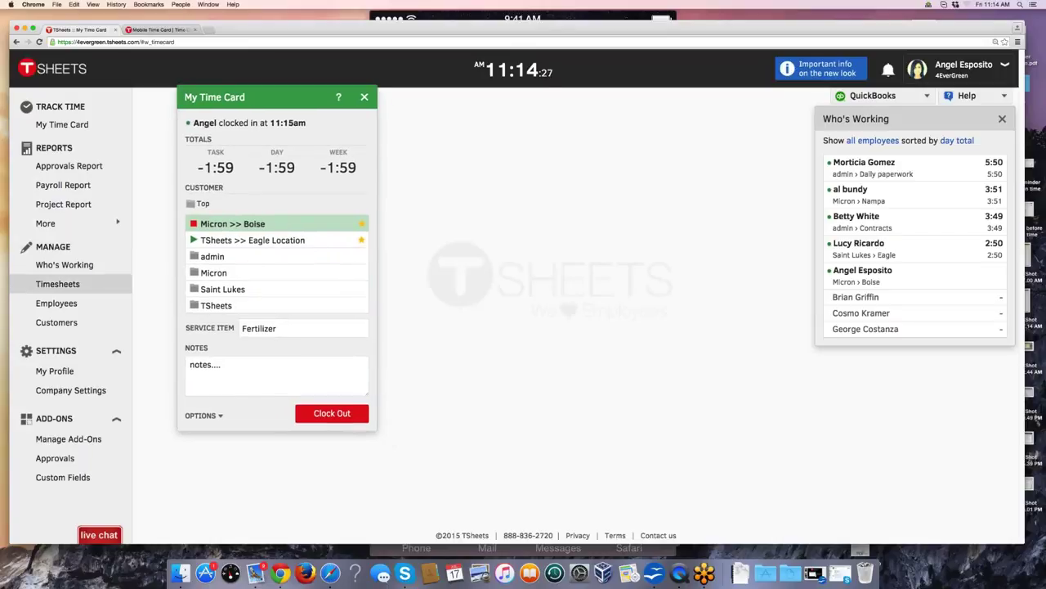
Step: Filter the managed timesheets by the employee's first name and delete that employee's Jul 06 timesheet
click(57, 284)
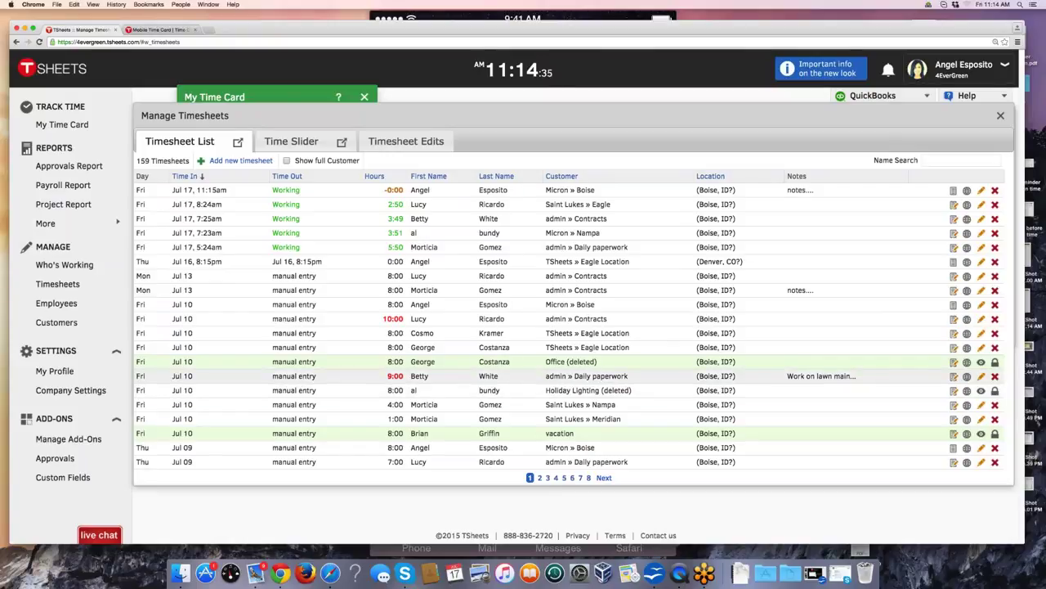
click(961, 161)
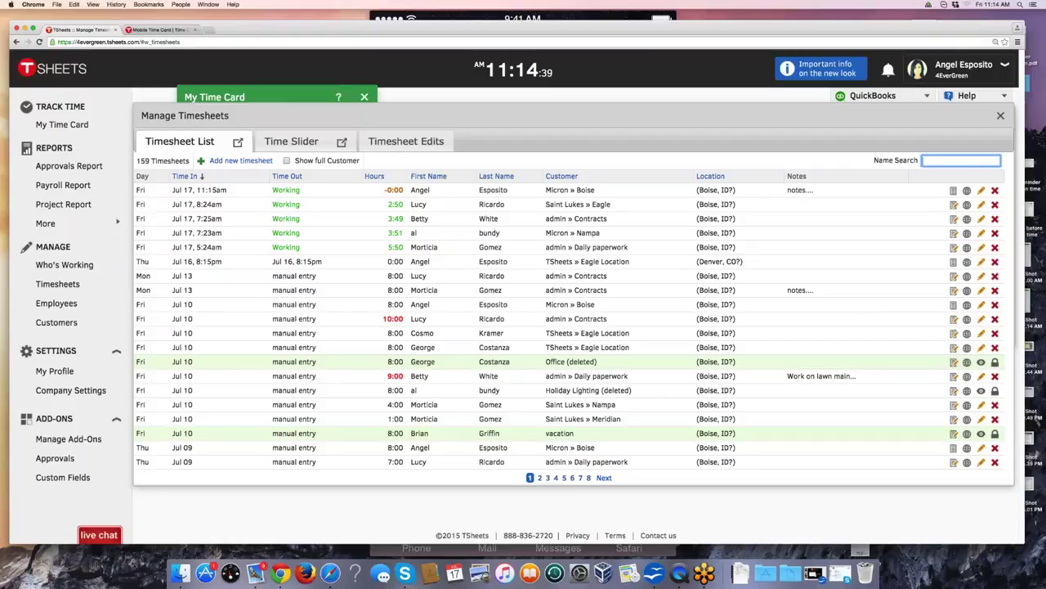
text(bett)
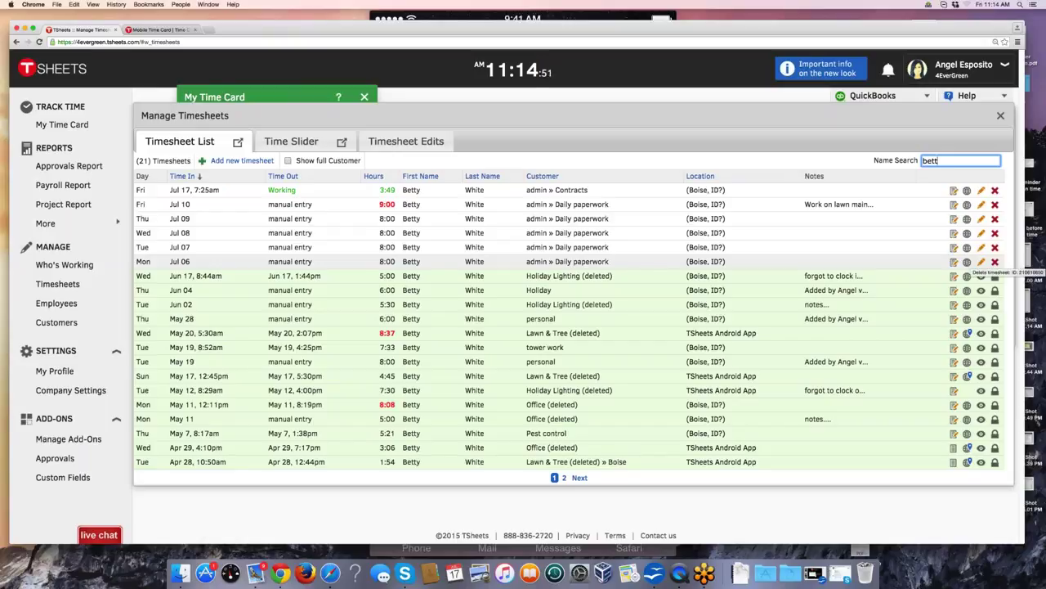
click(995, 261)
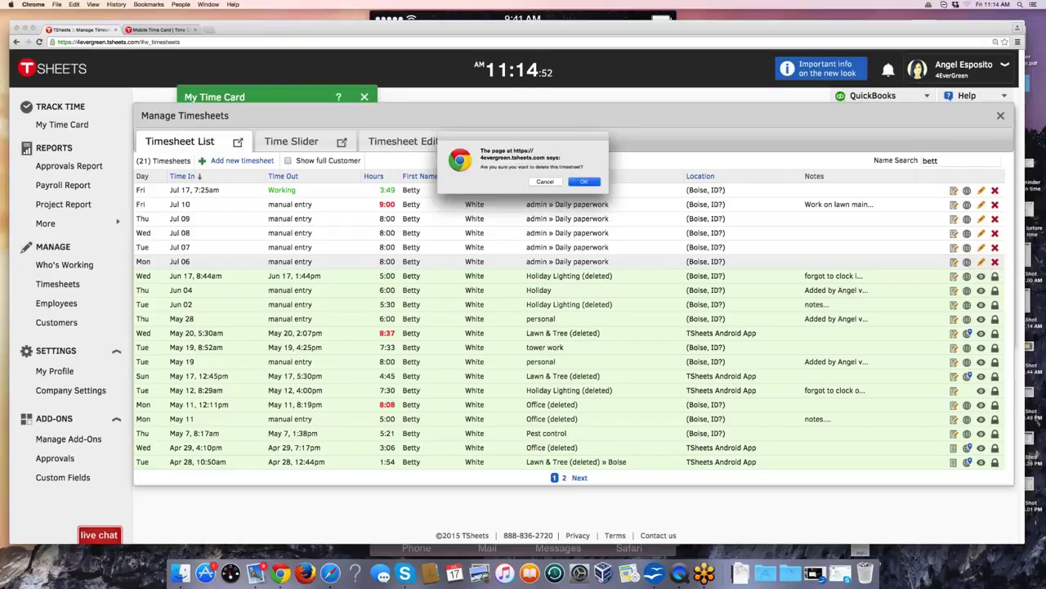
key(Return)
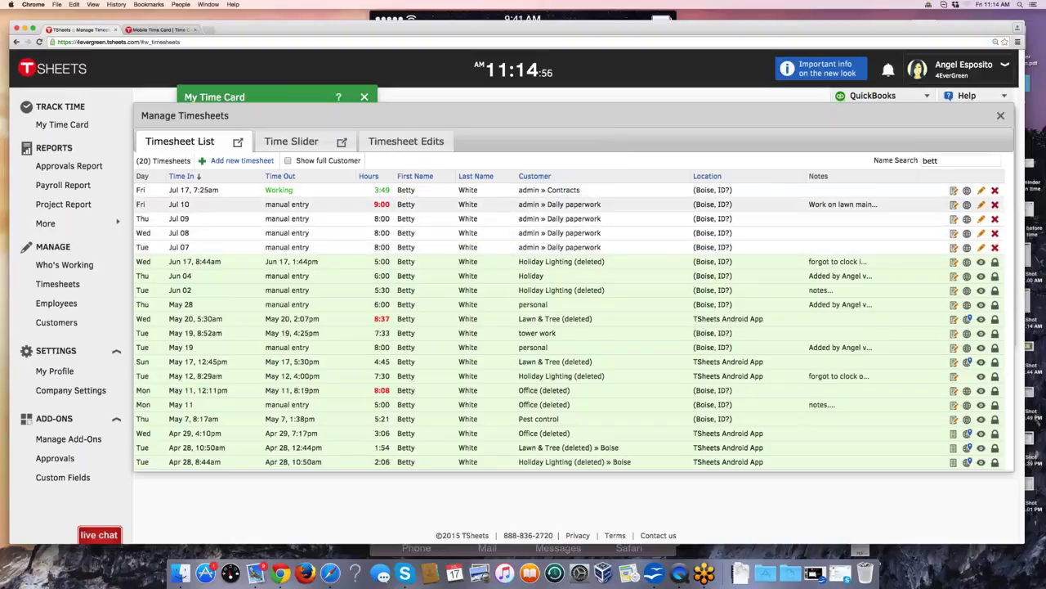
Step: Set the Thursday 7/9 hours for admin » Daily paperwork to 7 in the employee's manual time card and save it
click(981, 204)
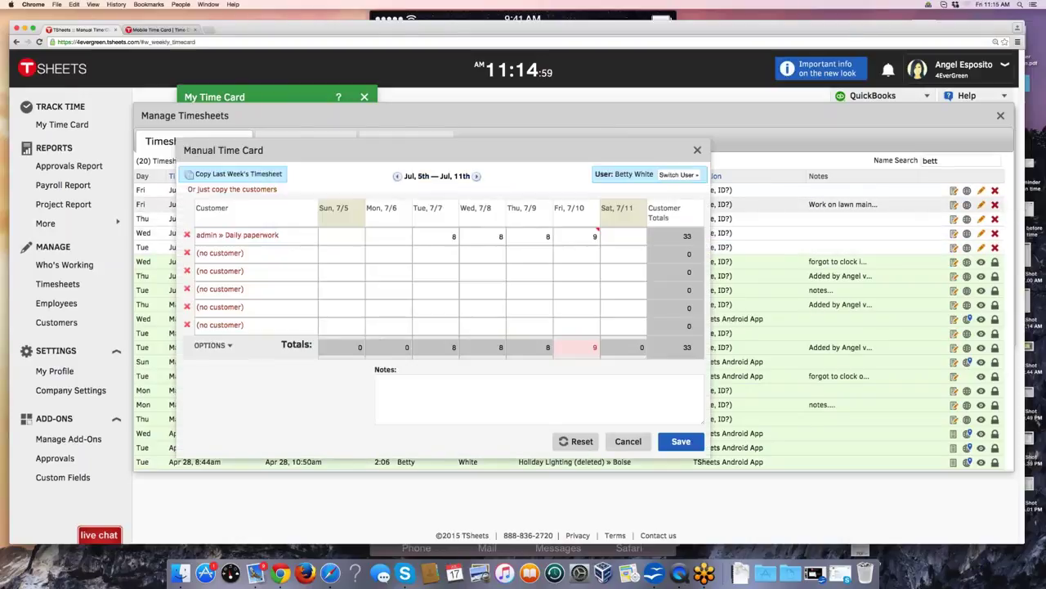
click(541, 237)
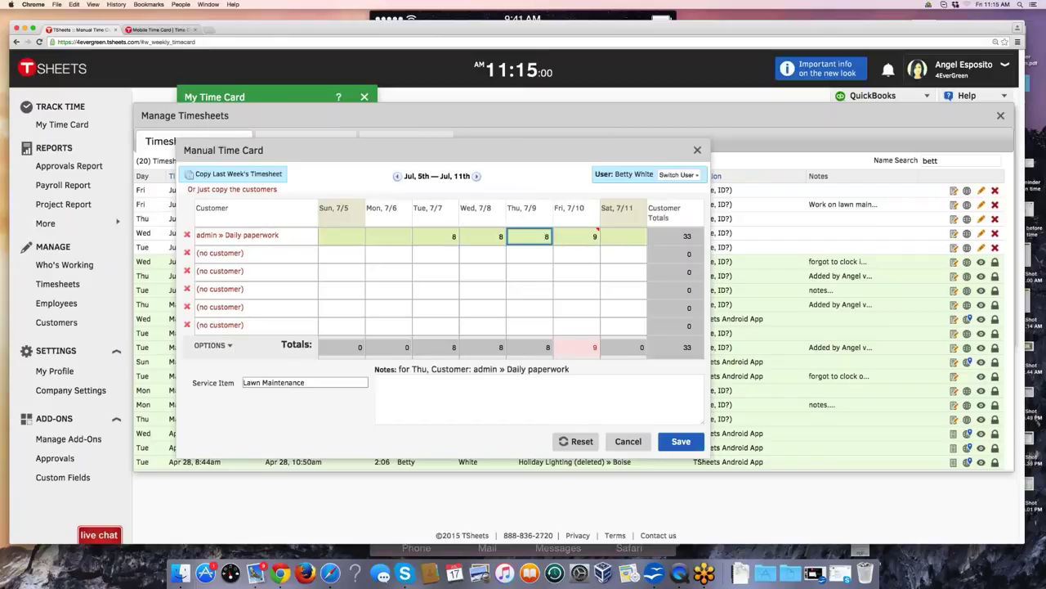
key(BackSpace)
text(7)
click(572, 400)
click(681, 442)
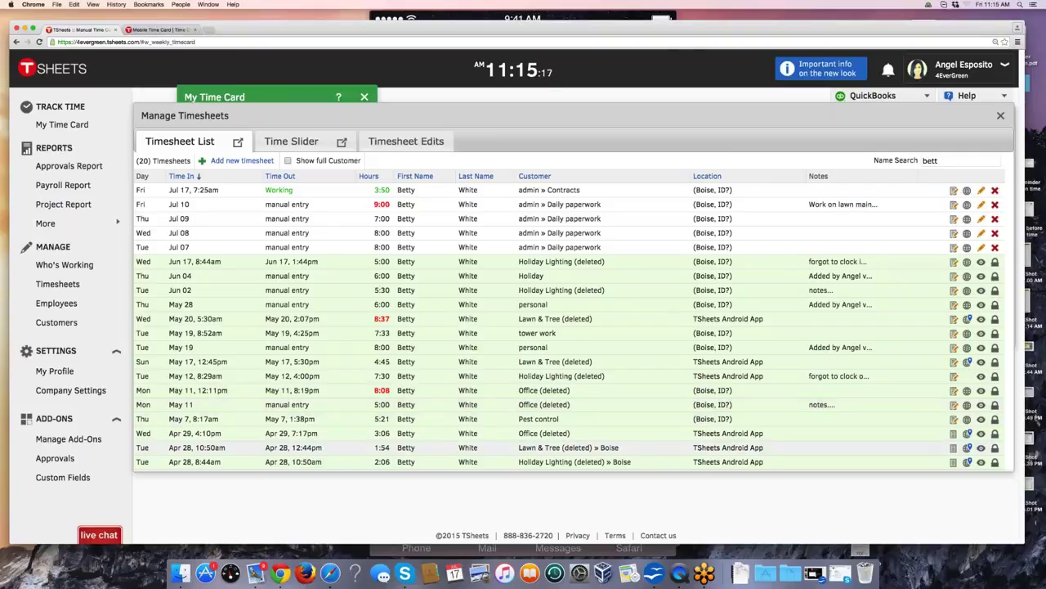
Step: View the location maps recorded for the employee's Apr 28, Apr 29 and May 17 timesheets
click(967, 448)
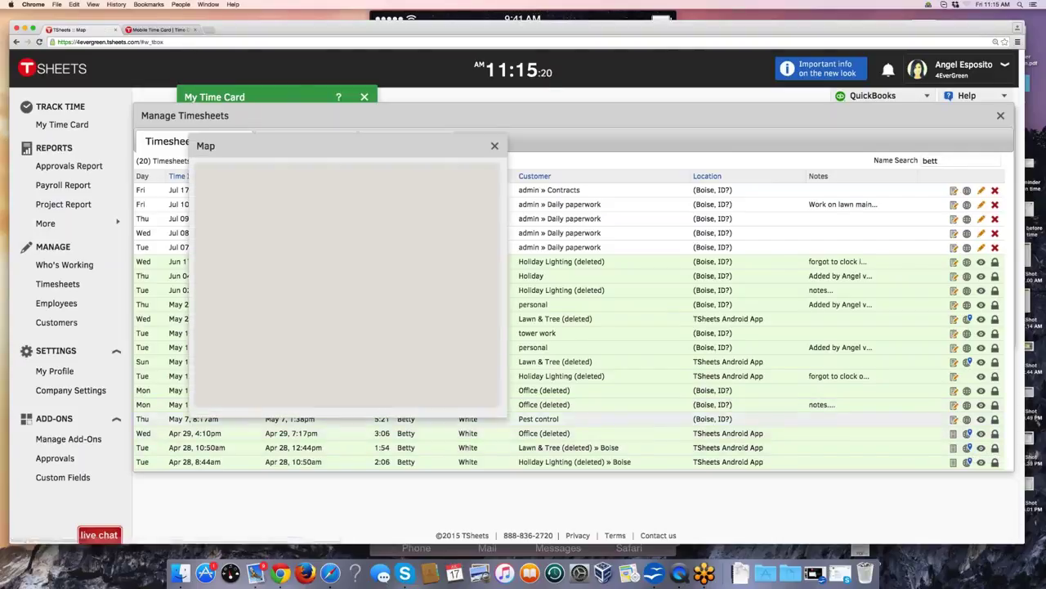
click(495, 146)
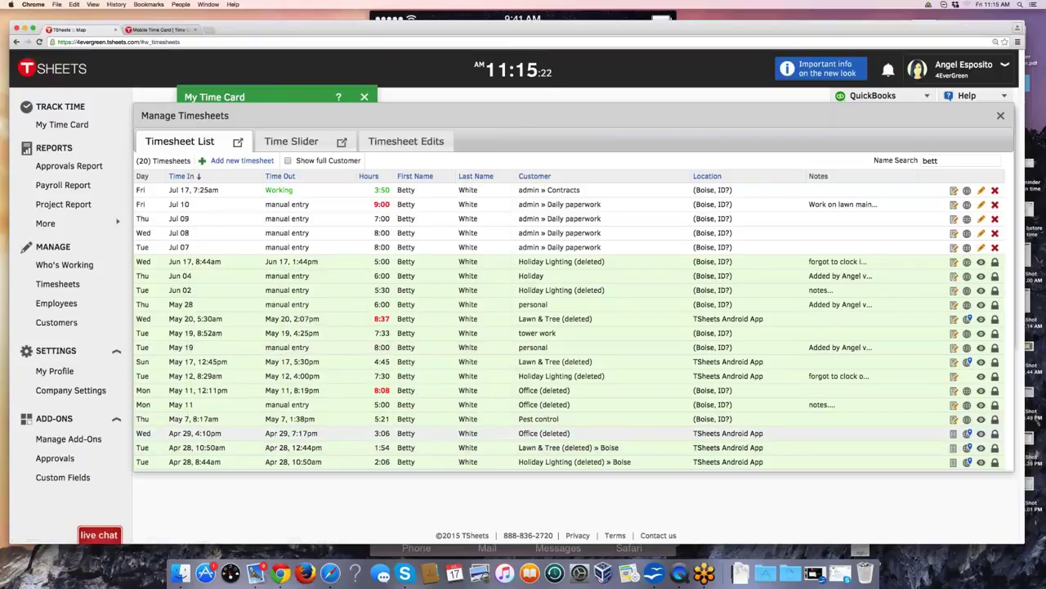
click(967, 462)
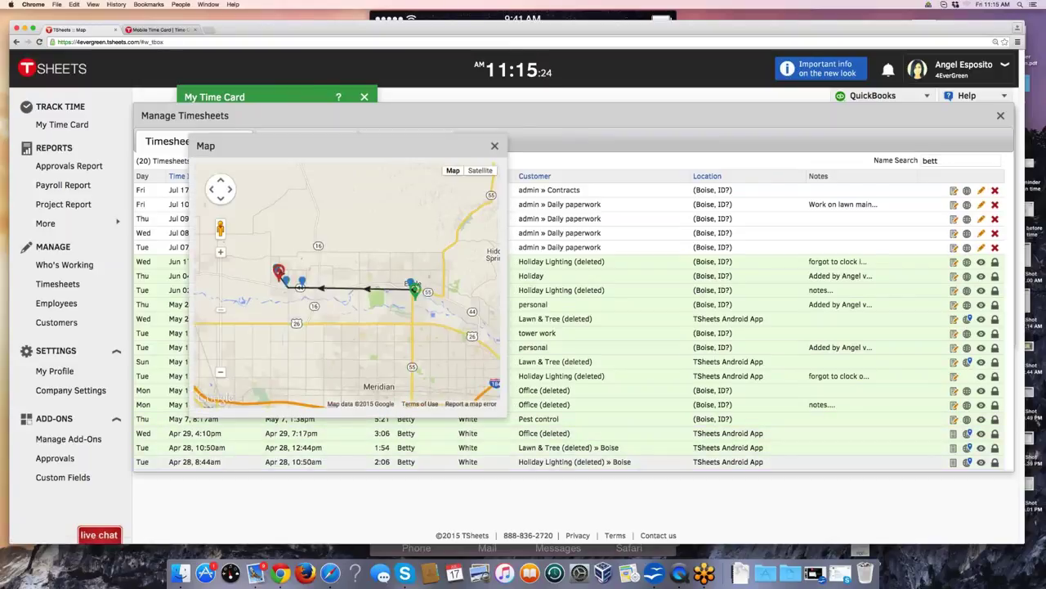
click(967, 433)
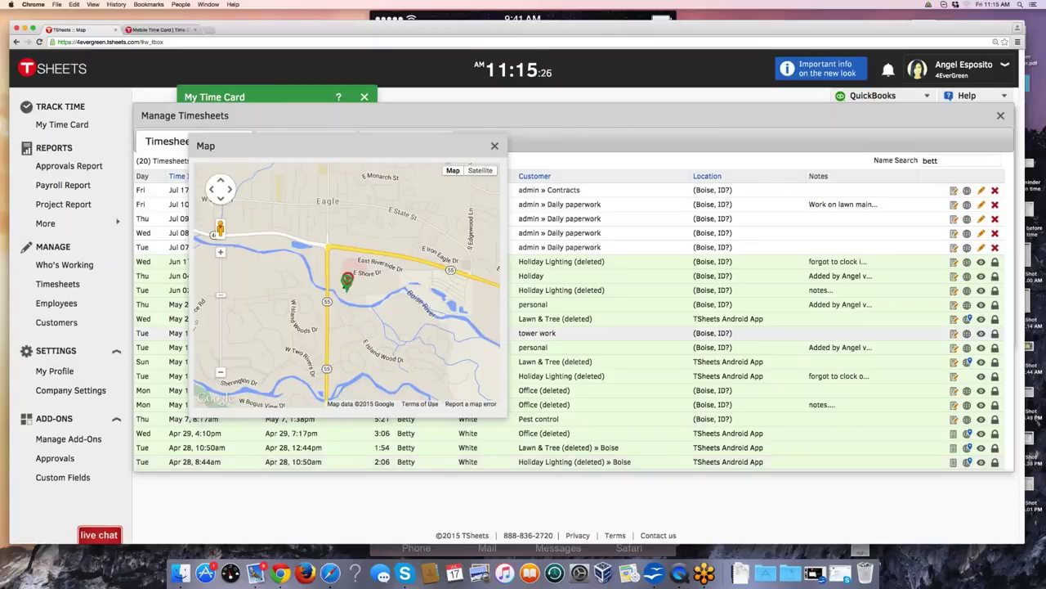
click(967, 361)
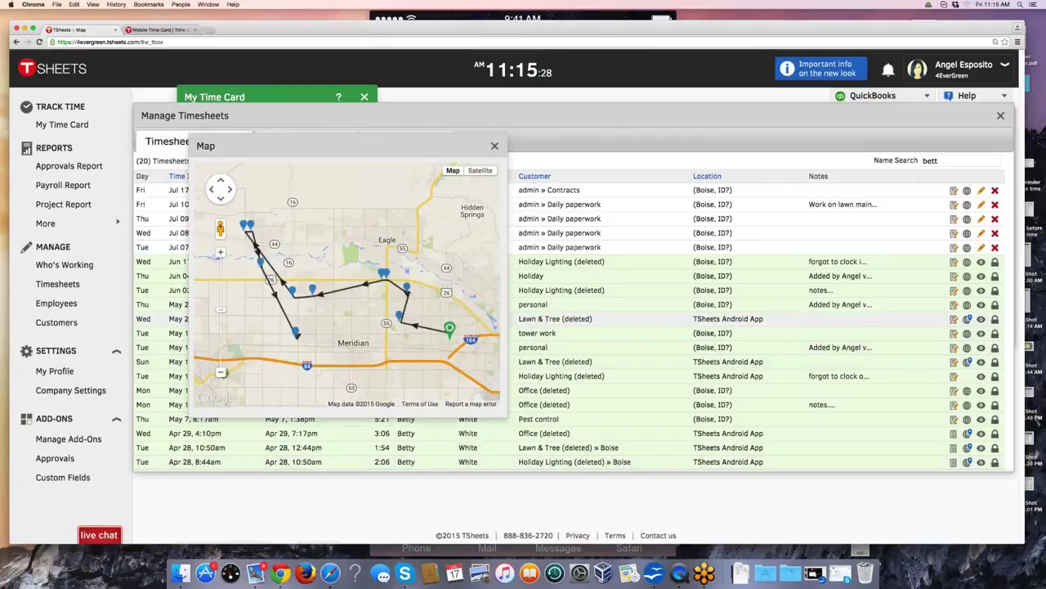
drag(347, 146, 420, 154)
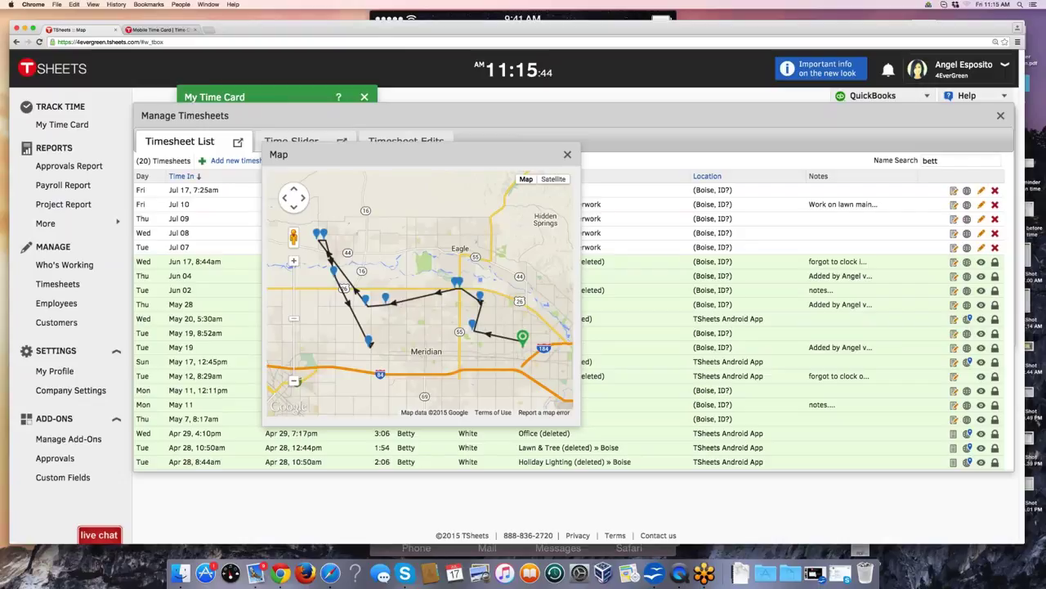
Step: Examine the GPS route of the May 17 timesheet up close, including in satellite view
click(294, 260)
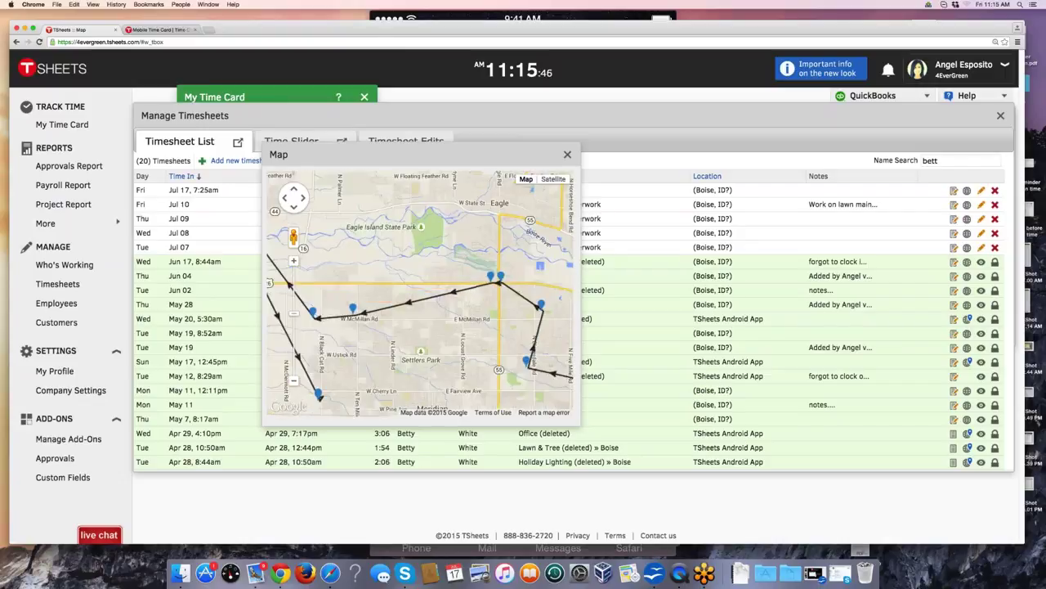
click(293, 261)
drag(466, 295, 368, 274)
drag(458, 302, 425, 316)
click(554, 179)
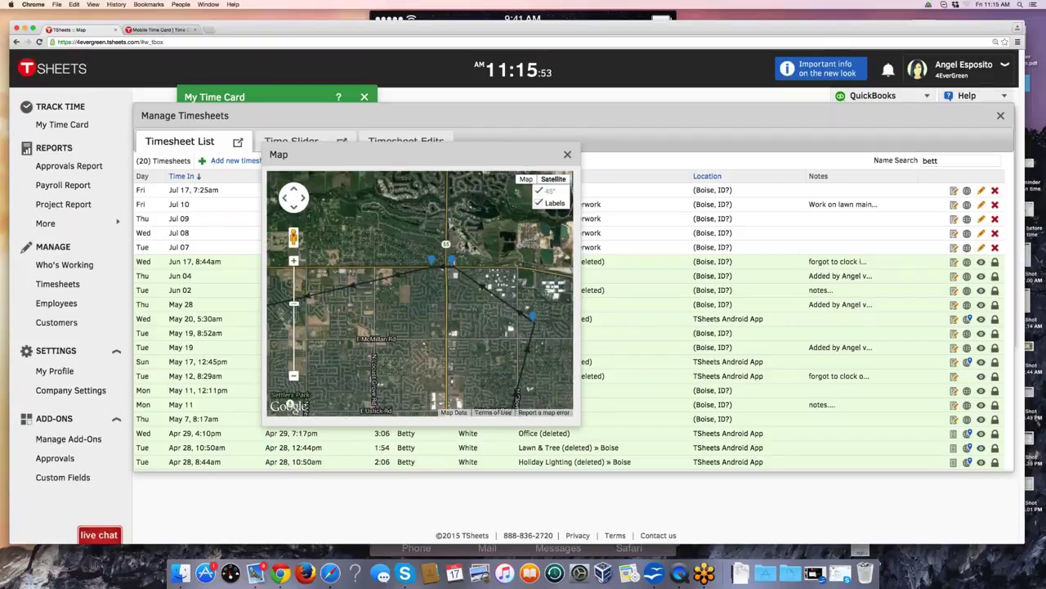
scroll(419, 292, up, 1)
drag(419, 292, 355, 297)
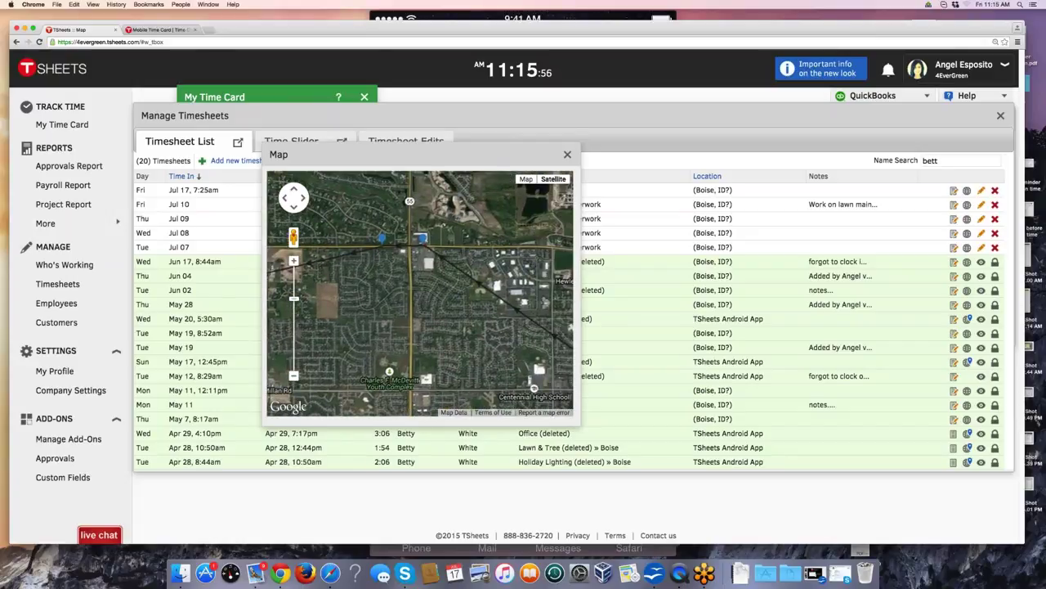
drag(419, 154, 422, 161)
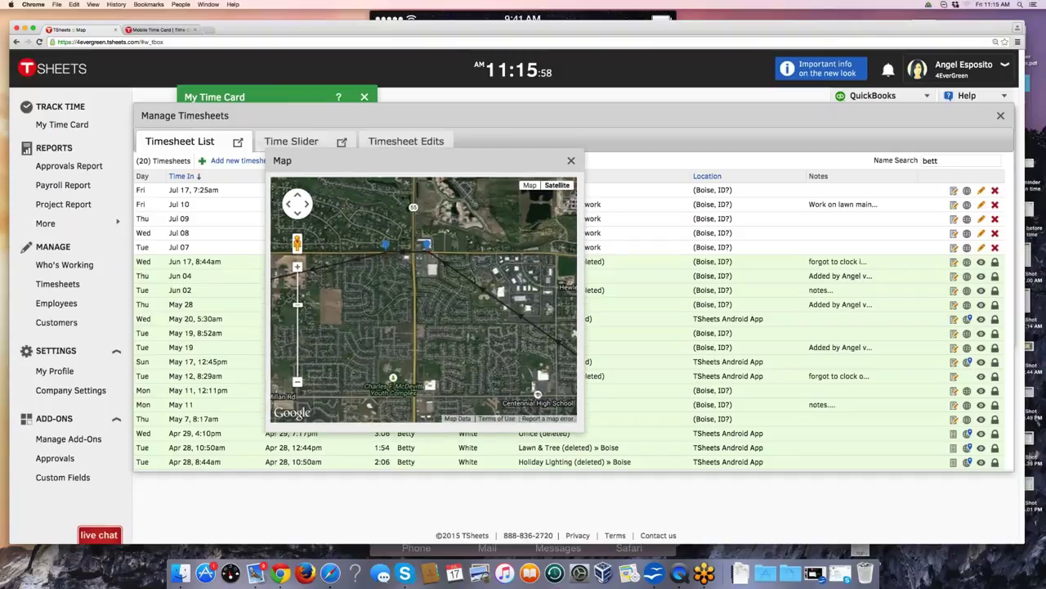
Step: Close the location map and clear the name search to list all employees' timesheets again
click(571, 161)
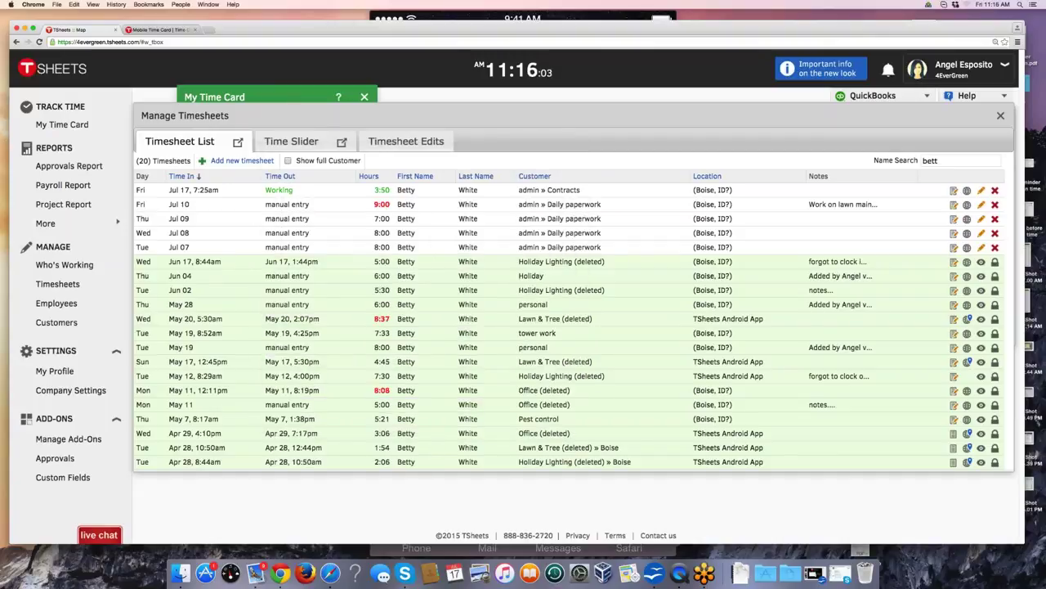
double_click(931, 161)
key(BackSpace)
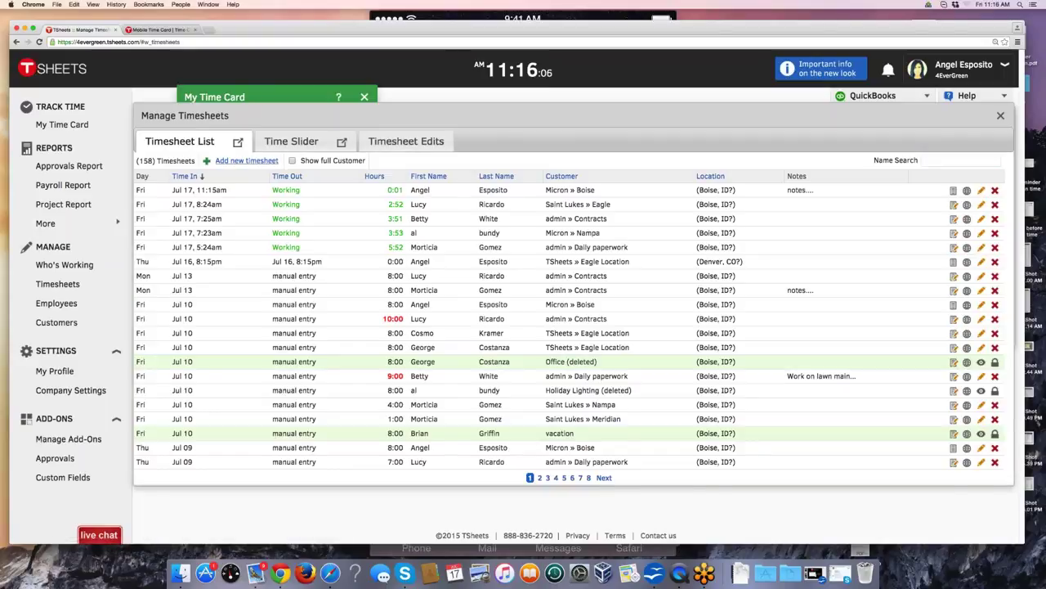
Step: Draft a new timesheet for another employee marked as currently working, discard it unsaved, and close Manage Timesheets
click(247, 161)
click(332, 166)
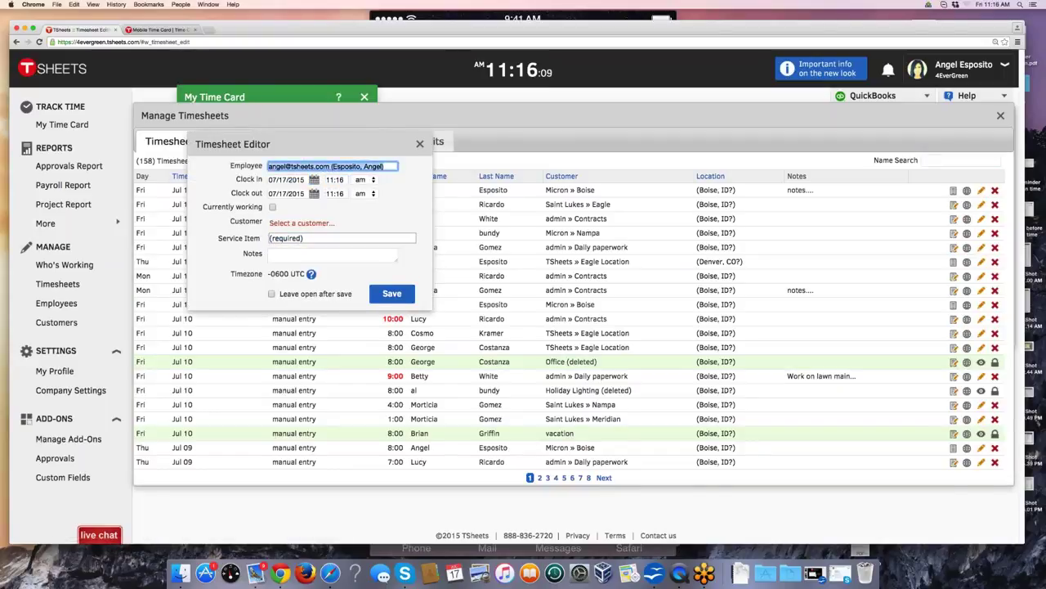
key(BackSpace)
text(bet)
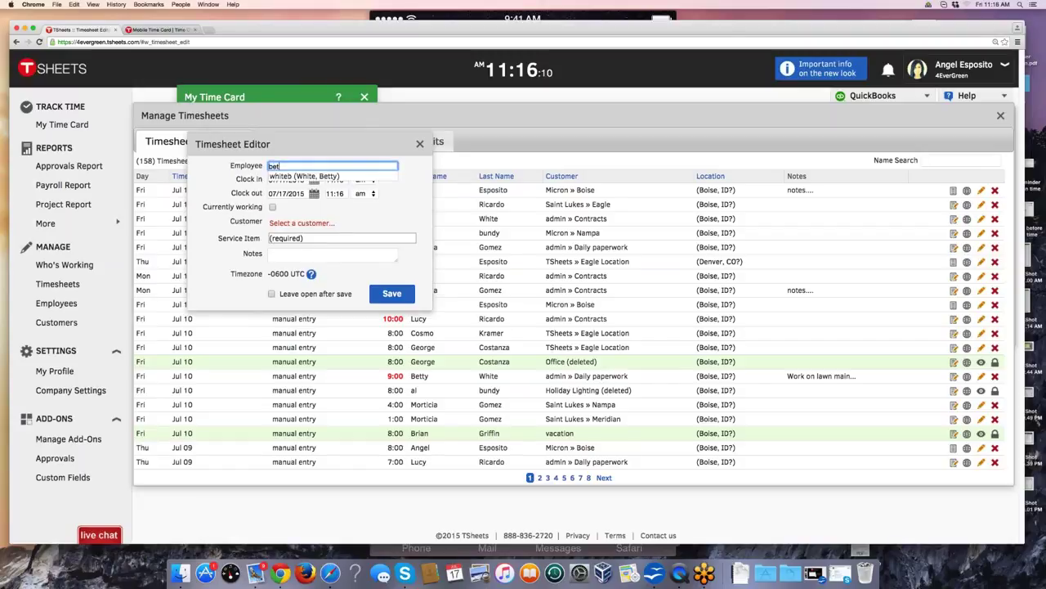
key(Return)
click(272, 207)
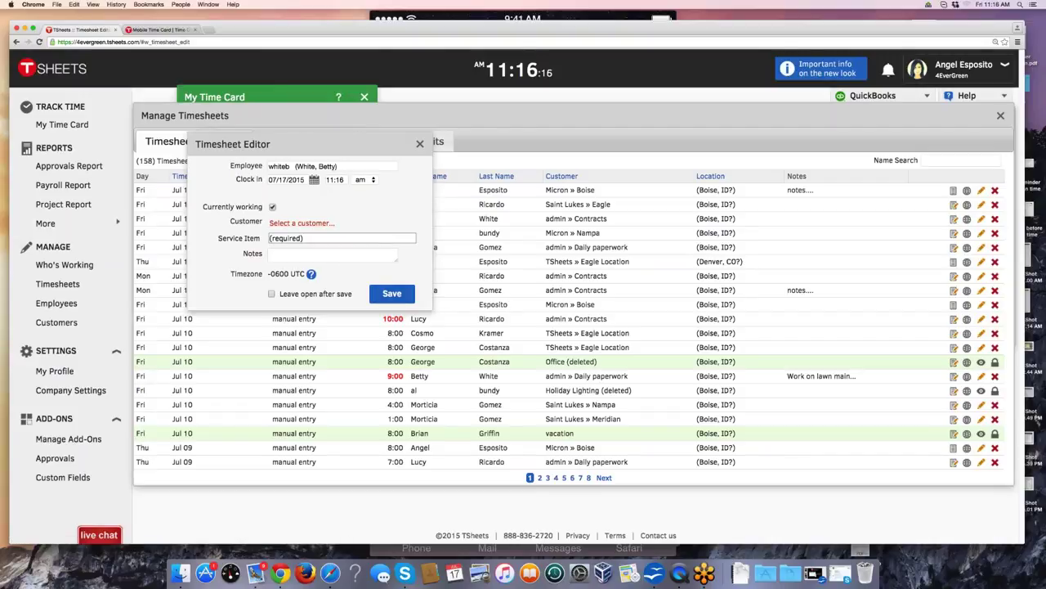
click(420, 144)
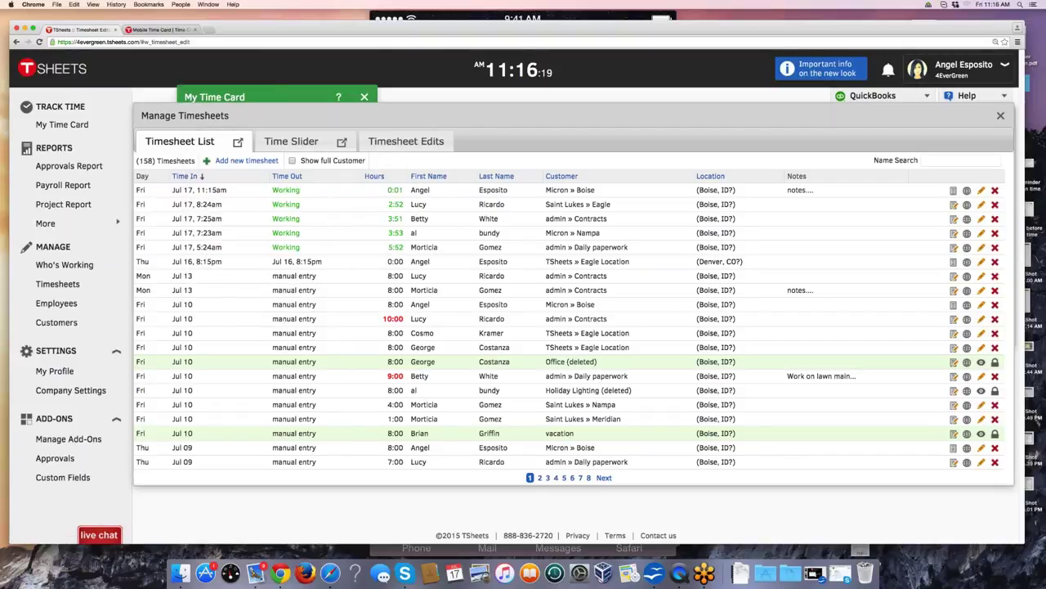
click(1001, 117)
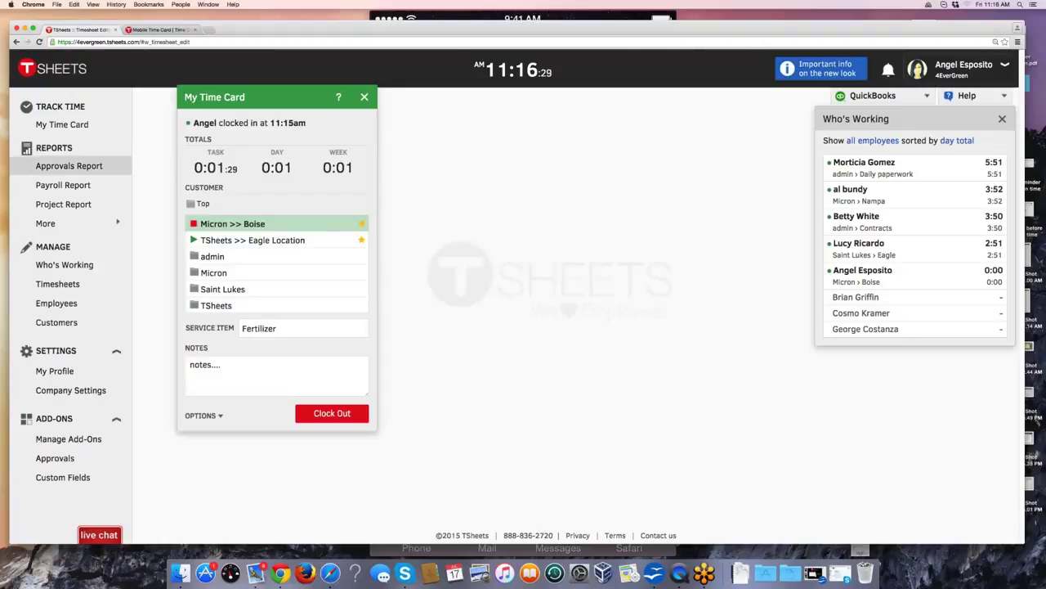
Step: Run the Approvals Report by pay period for 07/04 - 07/17, 2015 and look over the employees' hours
click(68, 165)
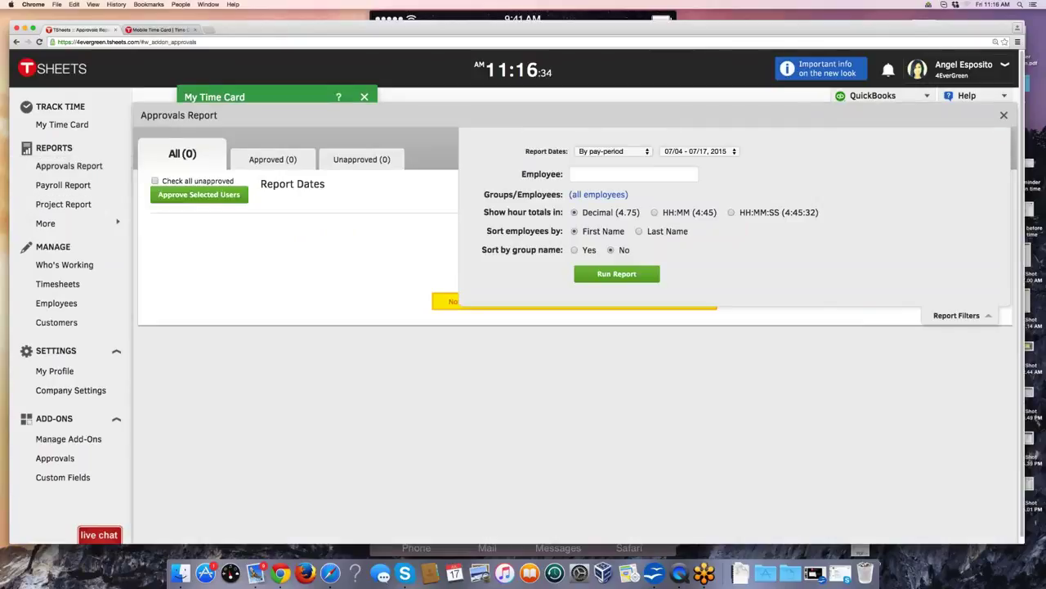
click(613, 151)
click(613, 151)
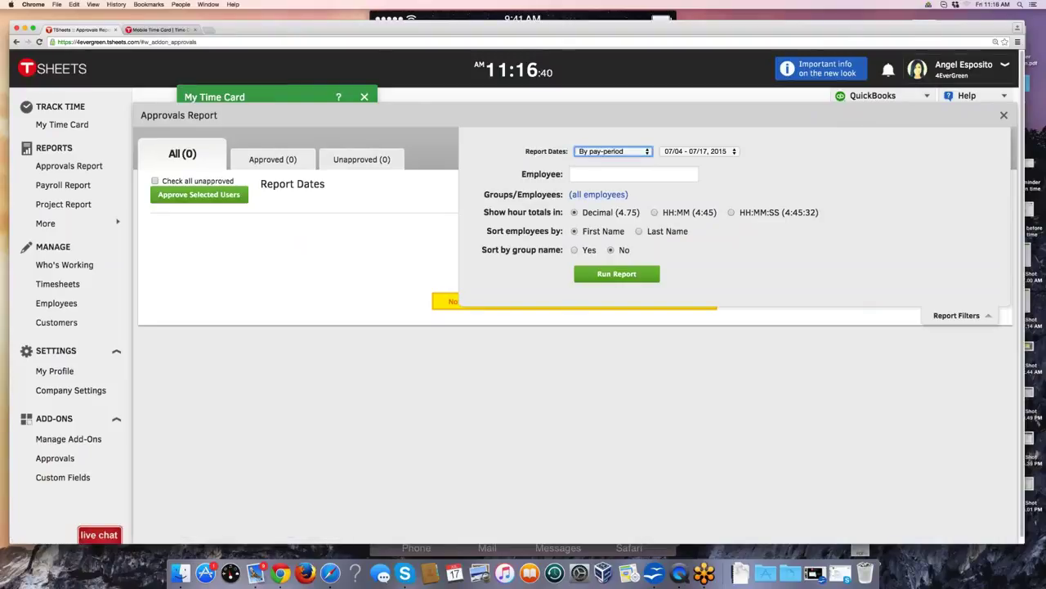
click(617, 273)
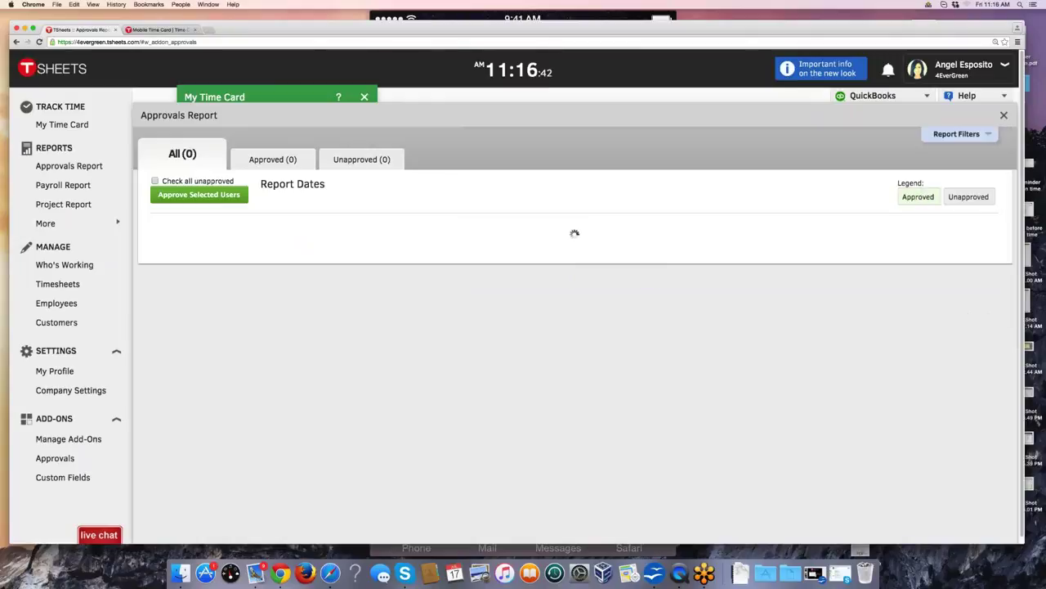
scroll(523, 327, down, 3)
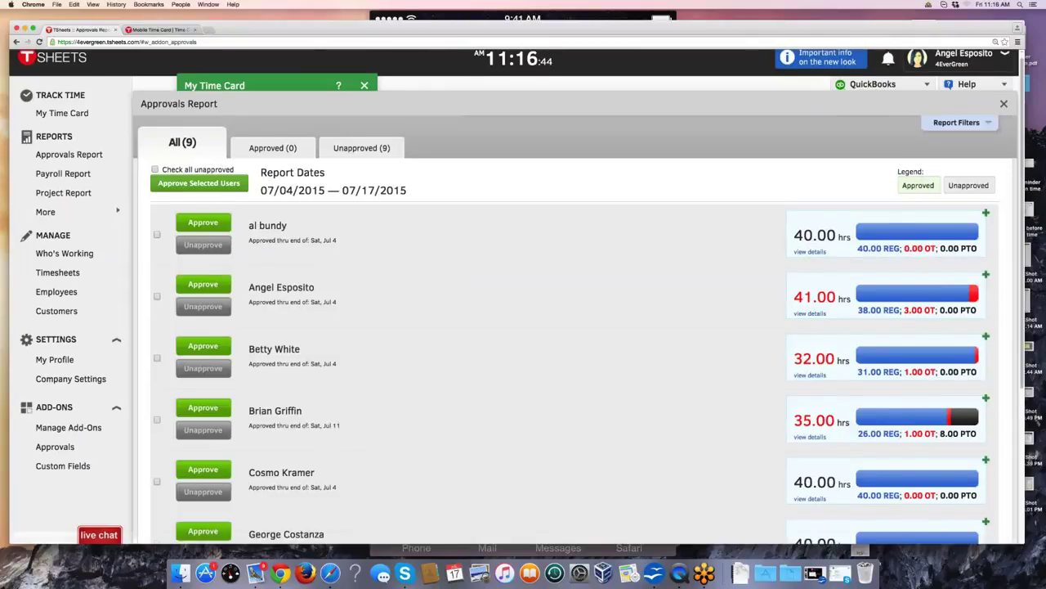
scroll(523, 327, up, 2)
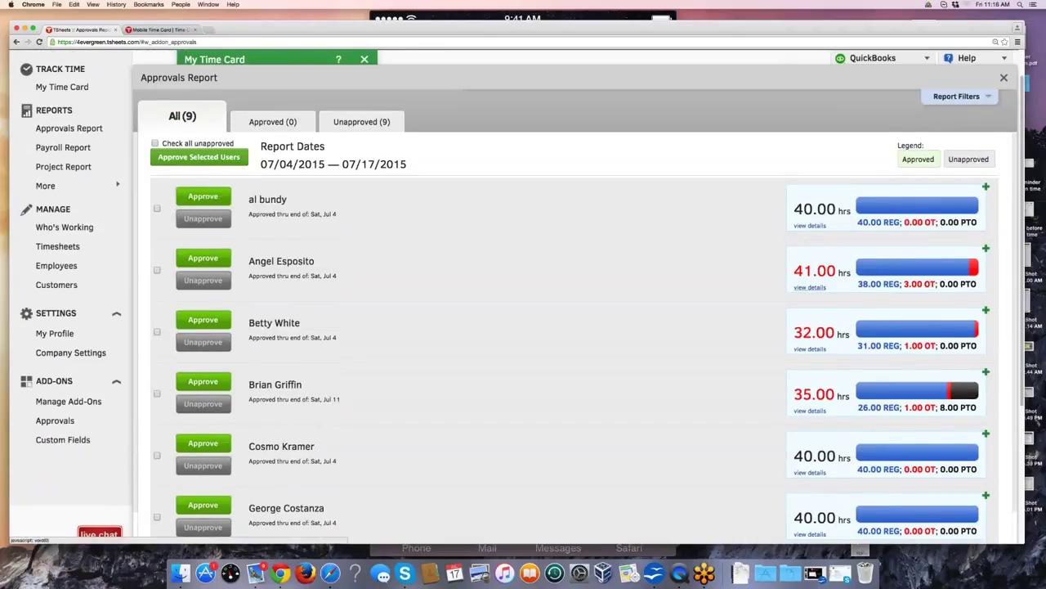
Step: Review the approval details of the second listed employee, including overtime and job breakout, and close them
click(809, 287)
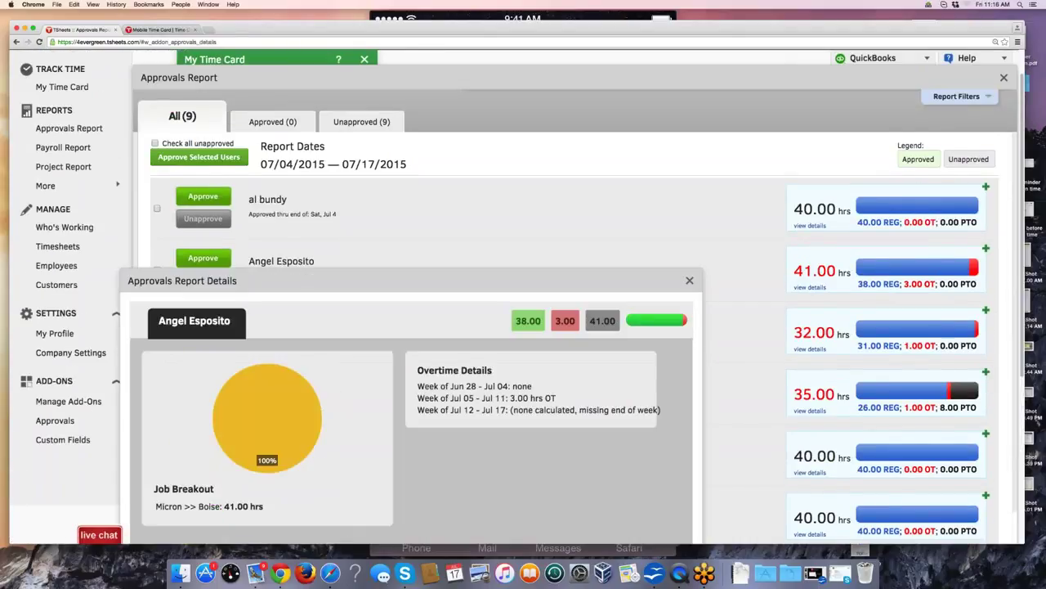
drag(392, 280, 453, 114)
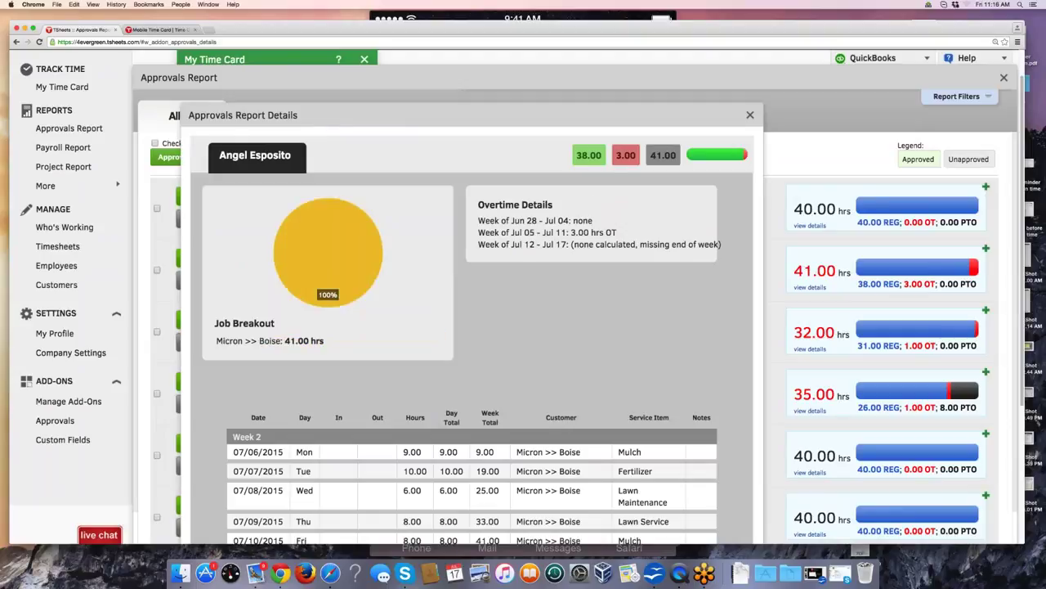
scroll(458, 327, up, 1)
scroll(409, 490, down, 1)
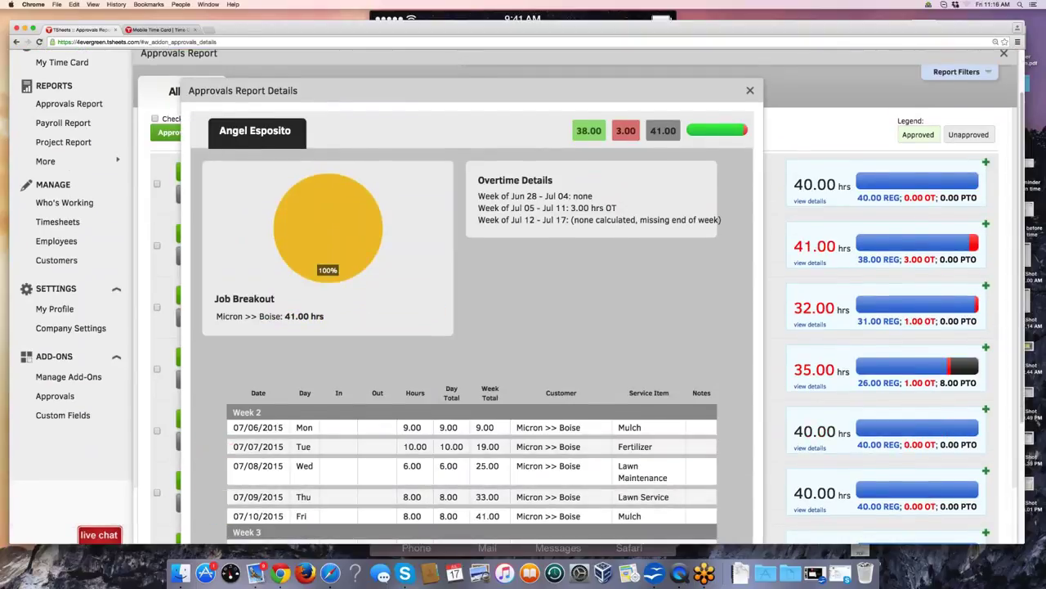
click(749, 90)
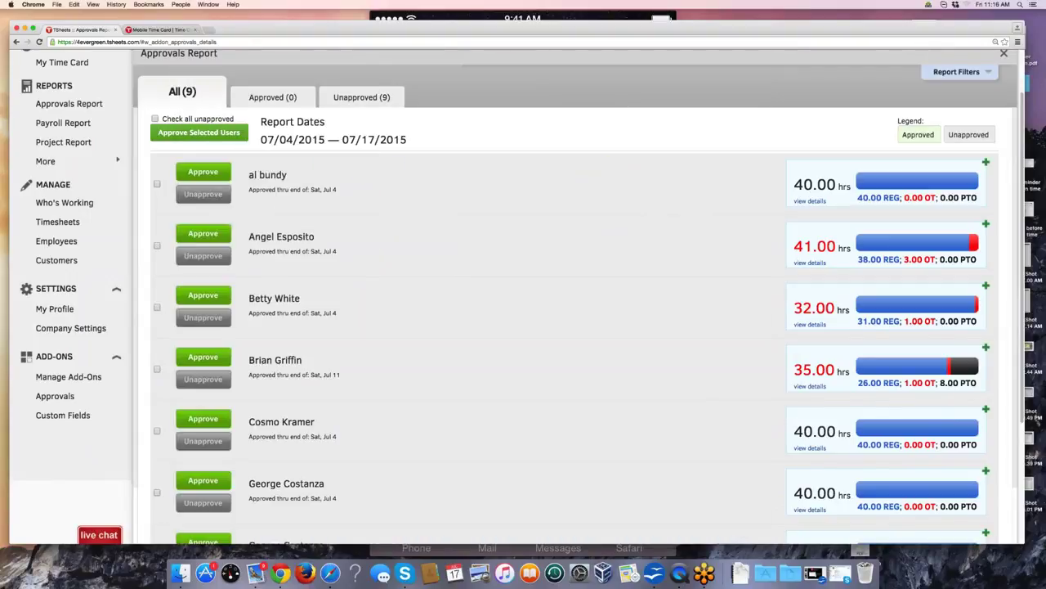
scroll(573, 327, down, 1)
scroll(572, 327, up, 3)
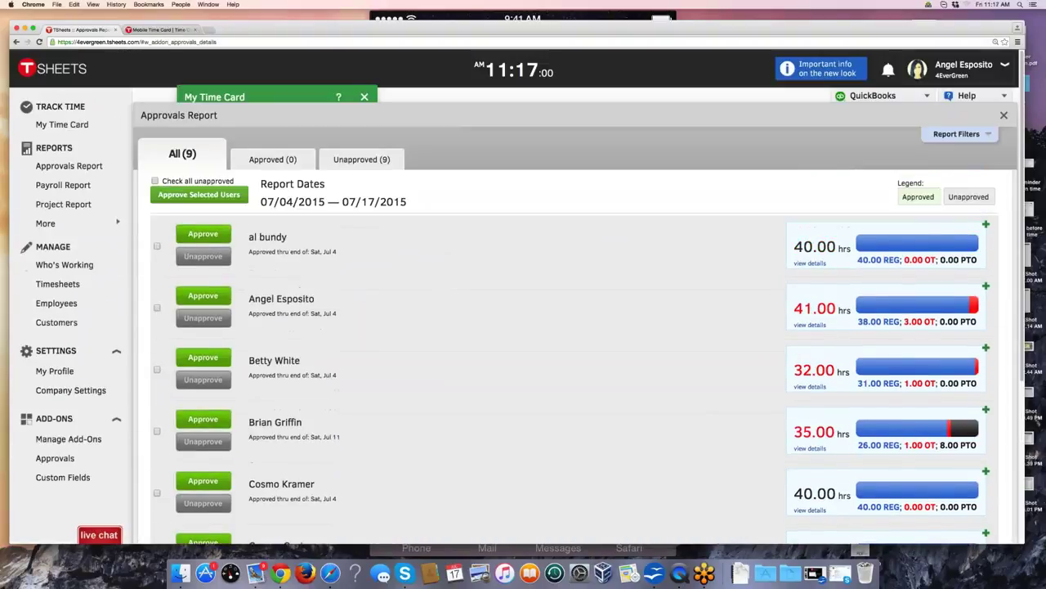
click(181, 233)
key(Return)
click(587, 314)
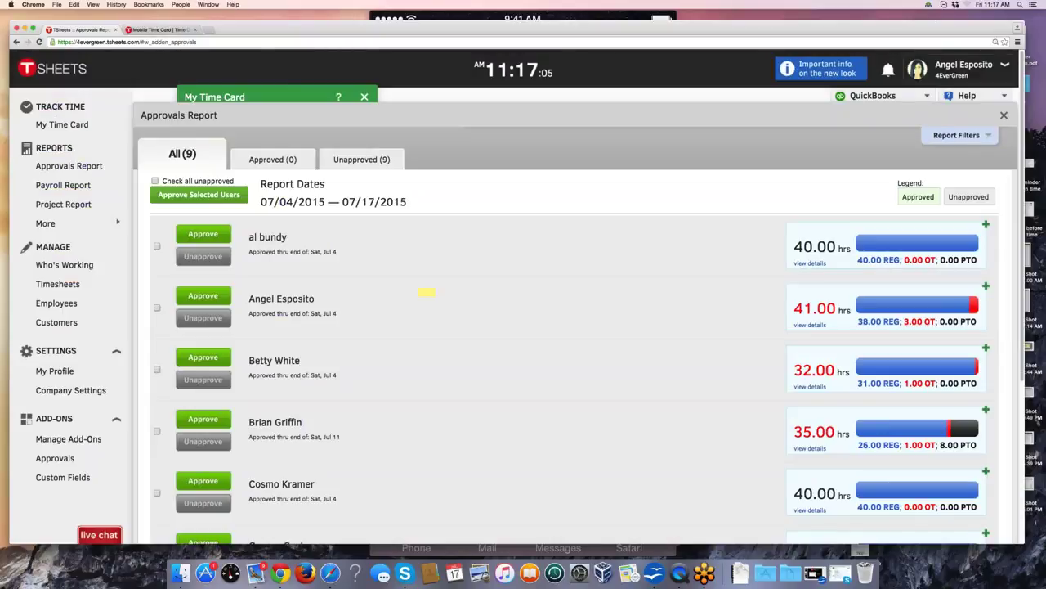
Step: Rerun the Approvals Report for the 06/20 - 07/03, 2015 pay period, view the approved employees, and close the report
click(960, 134)
click(699, 151)
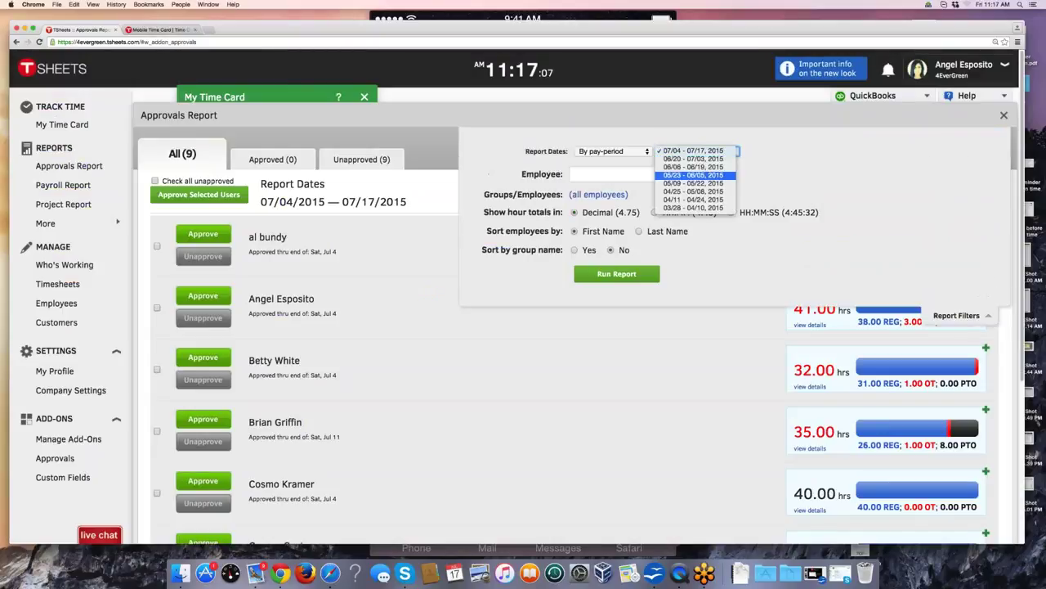
click(694, 158)
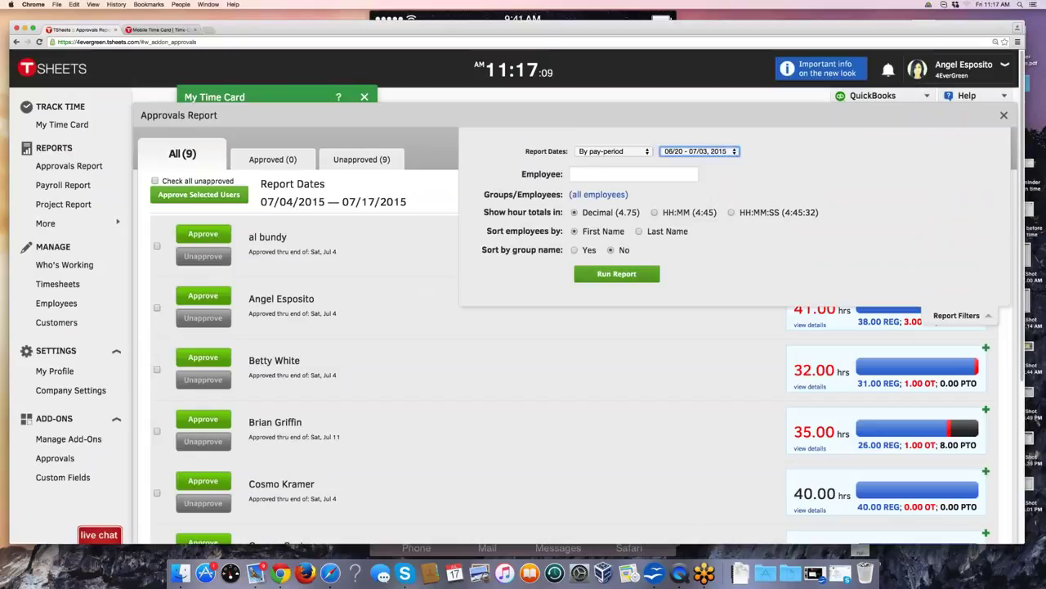
click(617, 274)
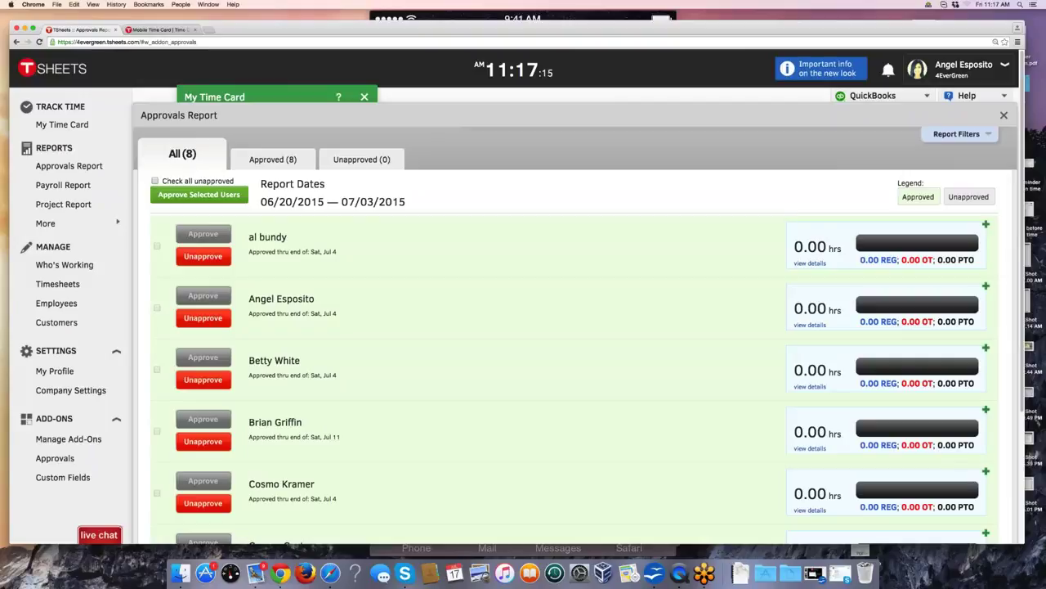
click(882, 96)
click(1004, 116)
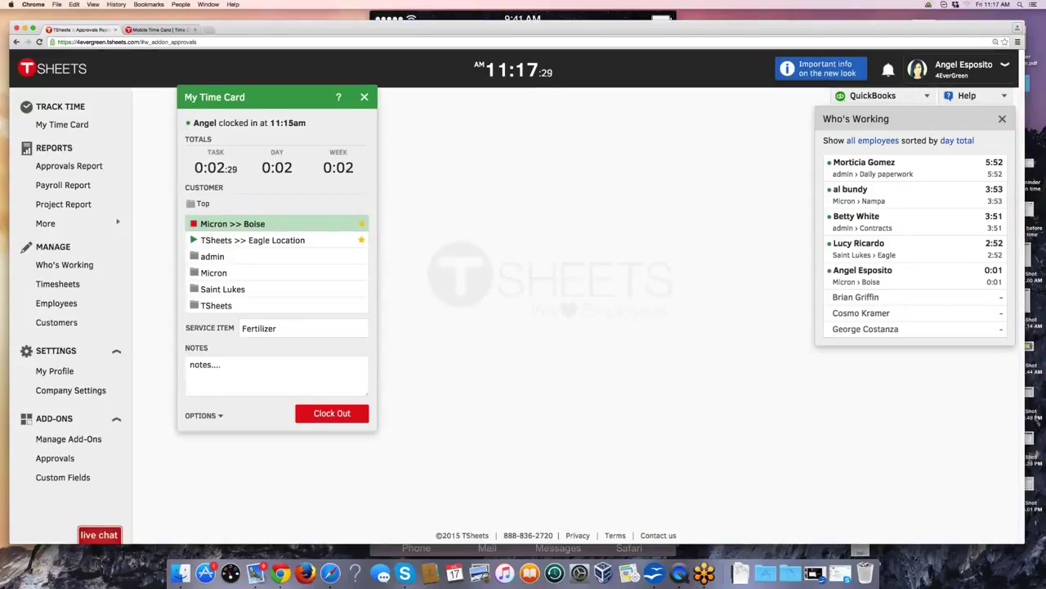
Step: Run the Payroll Report by pay period for 07/04 - 07/17, 2015 and look over all employees' hours
click(63, 185)
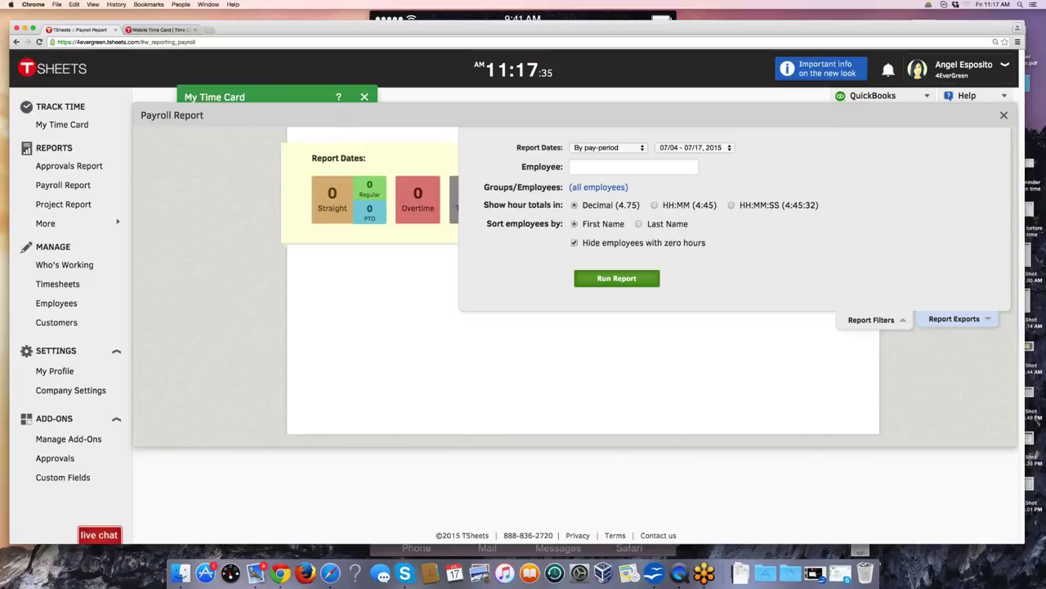
click(617, 278)
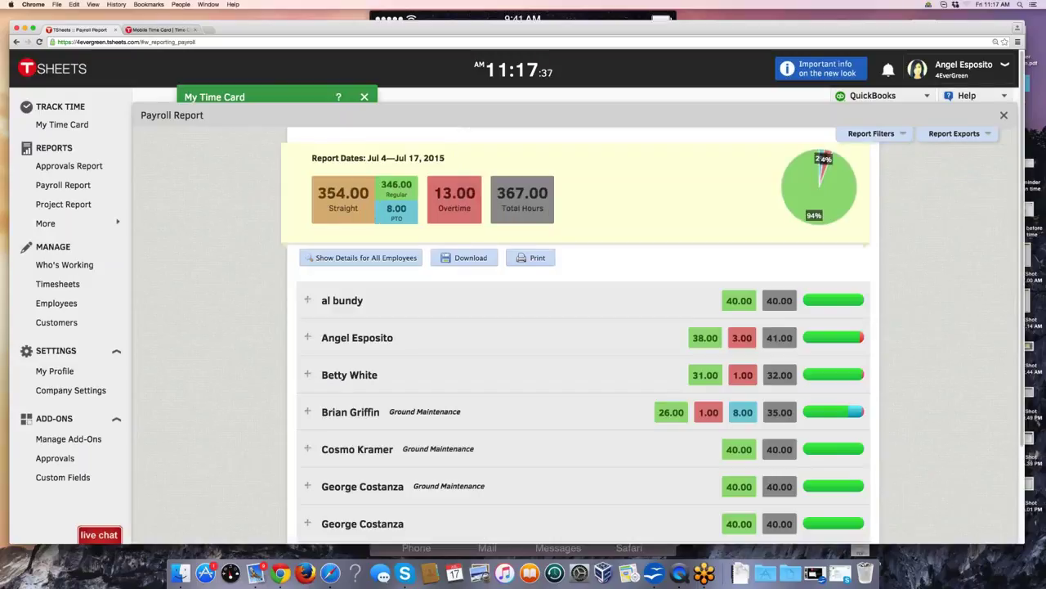
scroll(523, 327, down, 2)
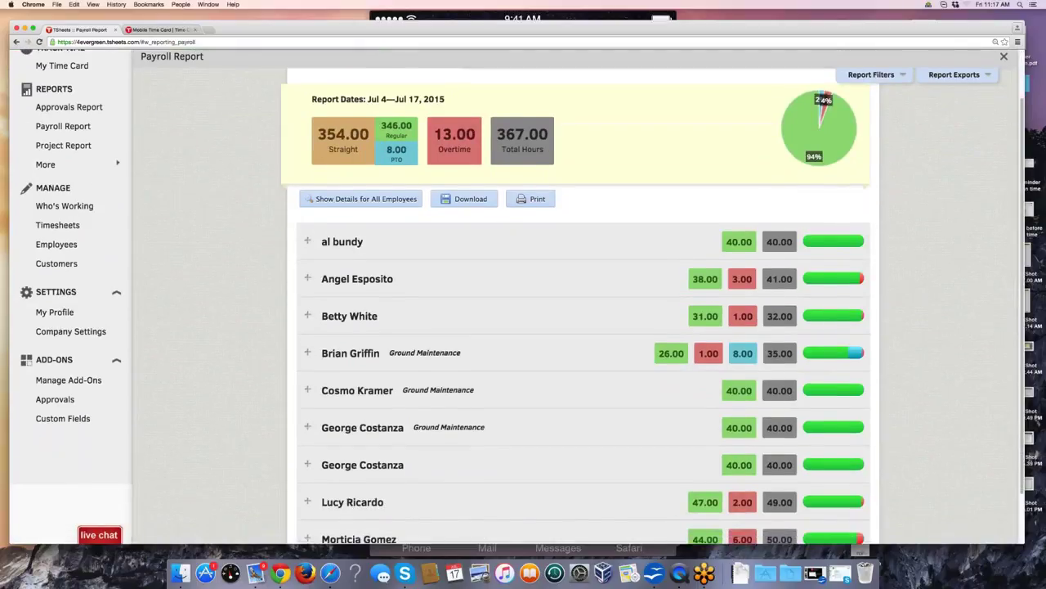
scroll(610, 261, down, 3)
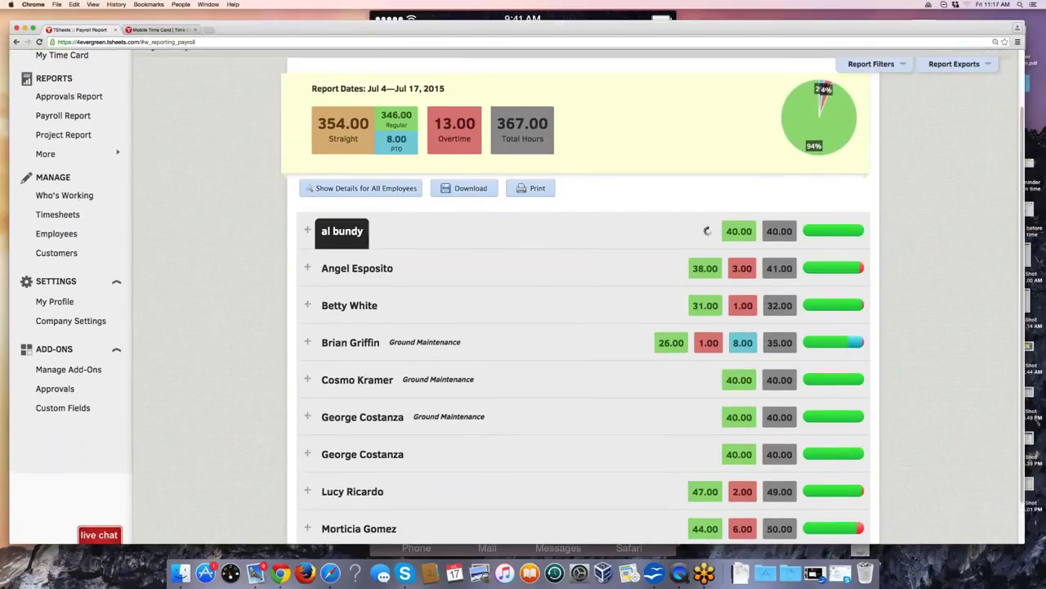
Step: Expand the first listed employee in the Payroll Report, review the daily hours and timesheet details, and collapse the entry
click(708, 231)
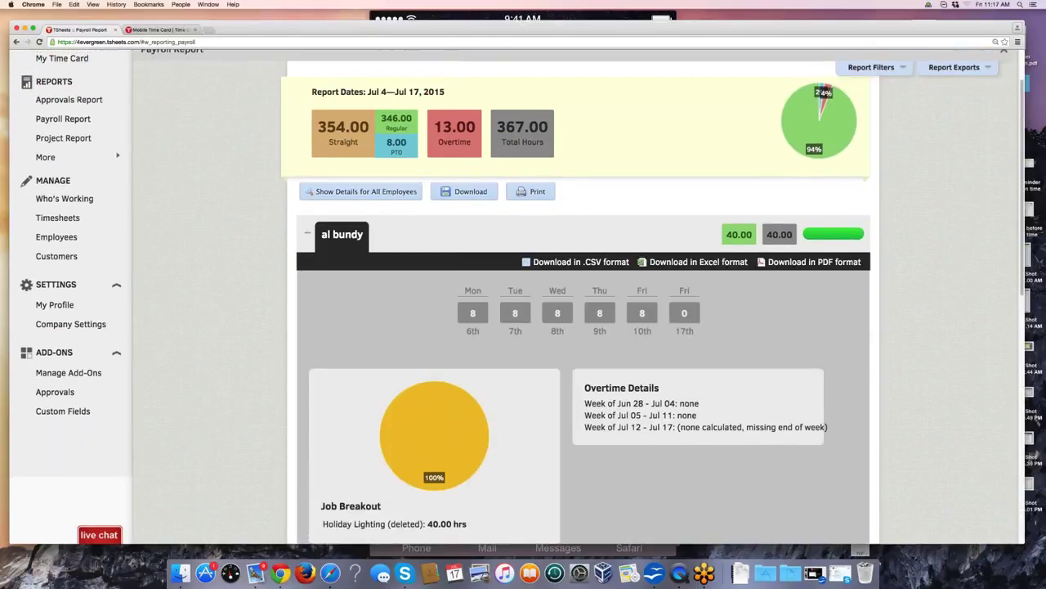
scroll(519, 298, down, 5)
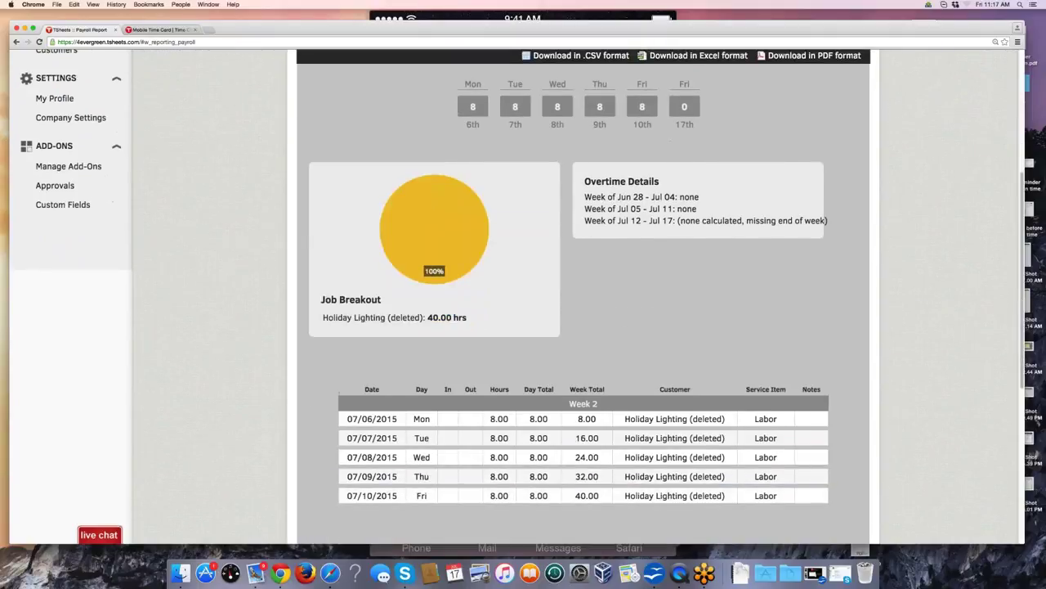
scroll(444, 312, up, 2)
scroll(445, 313, up, 3)
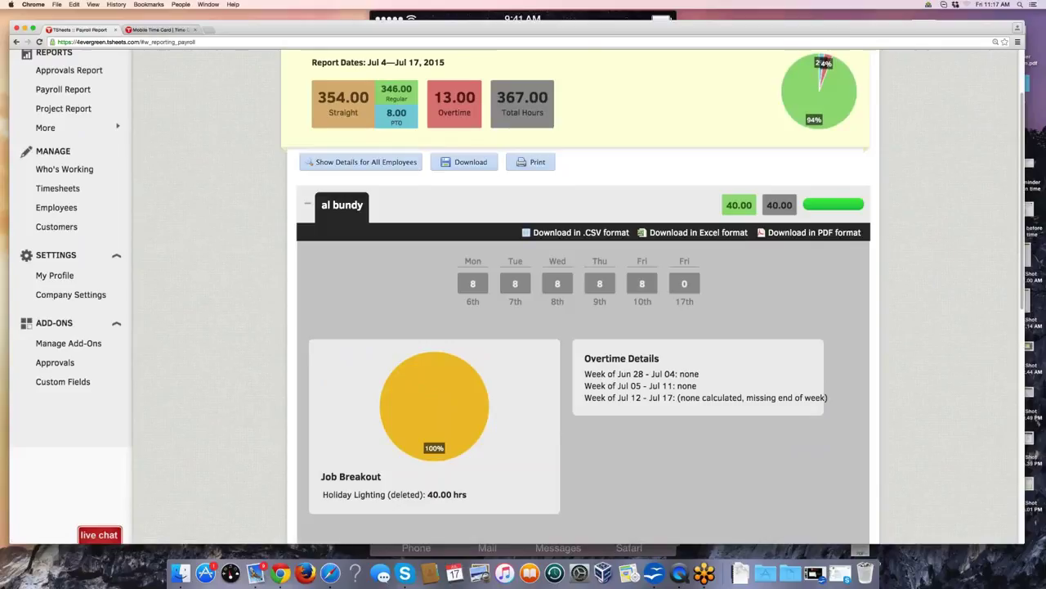
click(341, 205)
Step: View the export options of the Payroll Report and close the report
click(464, 162)
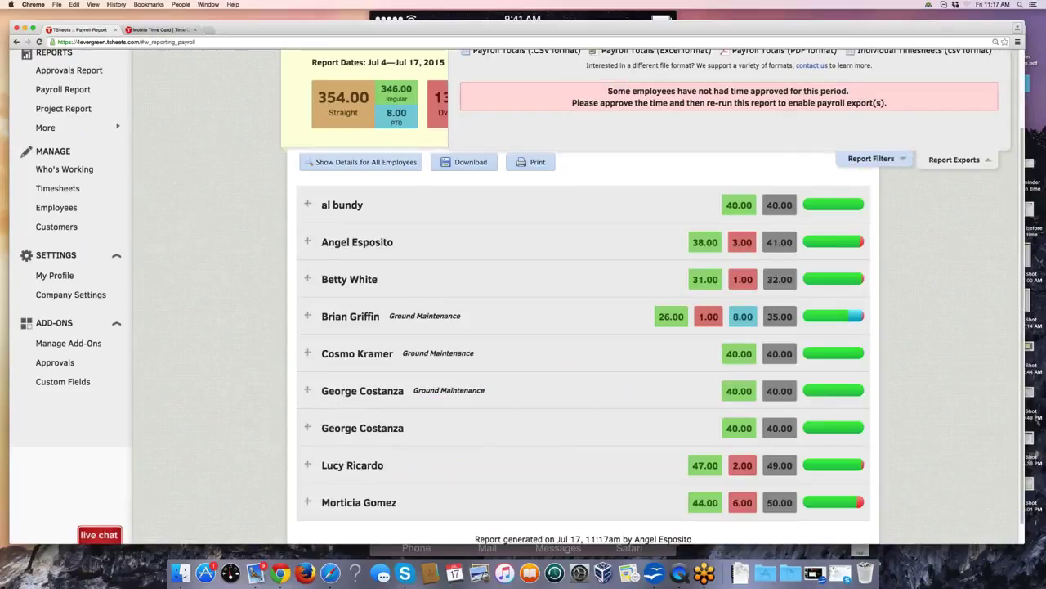
scroll(583, 327, up, 1)
scroll(583, 327, down, 1)
scroll(583, 327, up, 3)
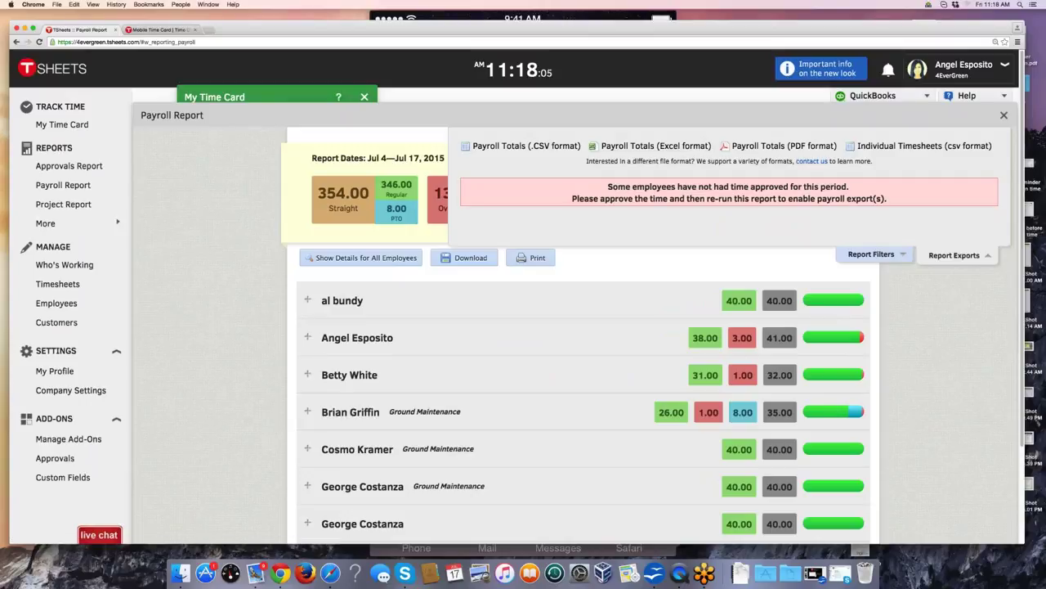
click(1004, 115)
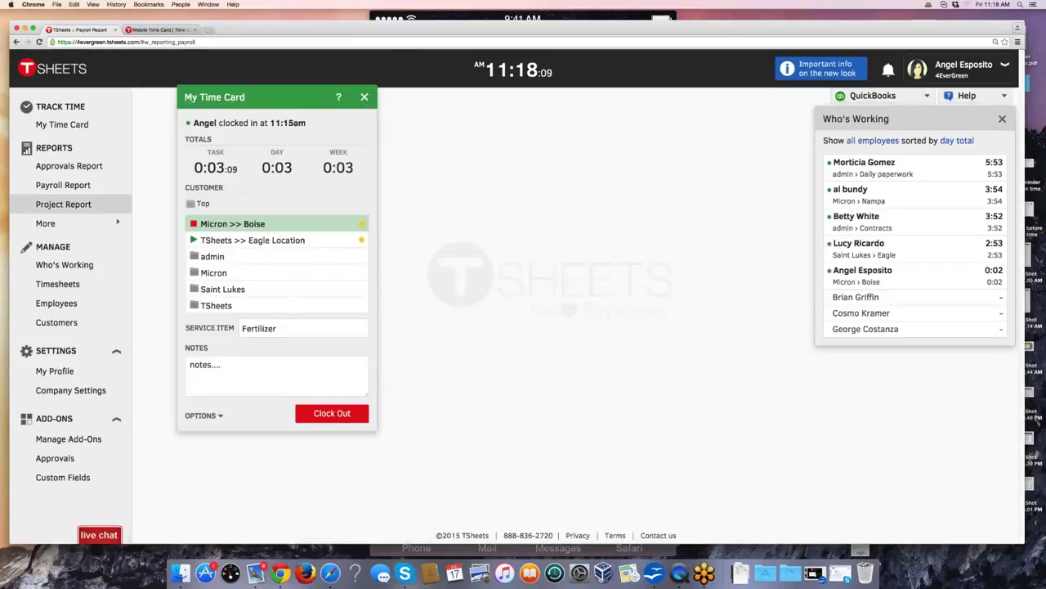
Step: Run the Project Report for the week 07/05 - 07/11, 2015 and review its customer, group, employee and service item charts
click(63, 203)
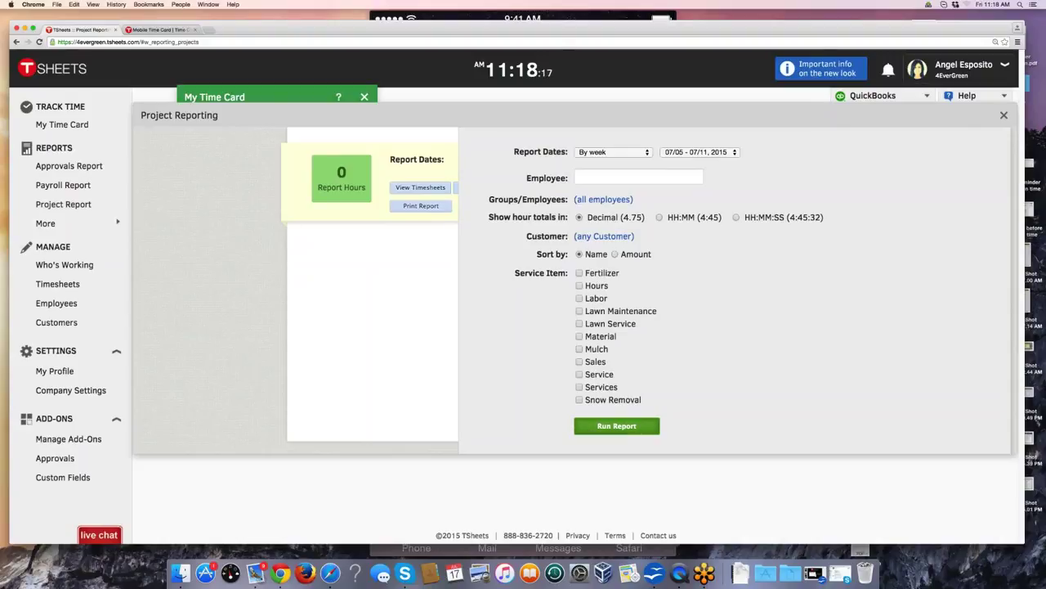
click(617, 426)
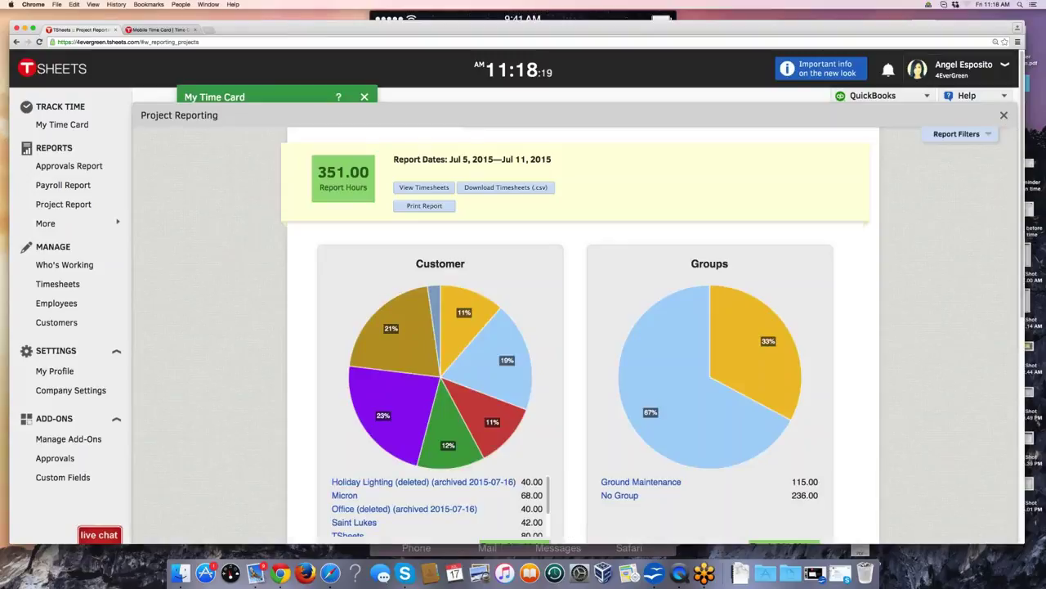
scroll(521, 317, down, 3)
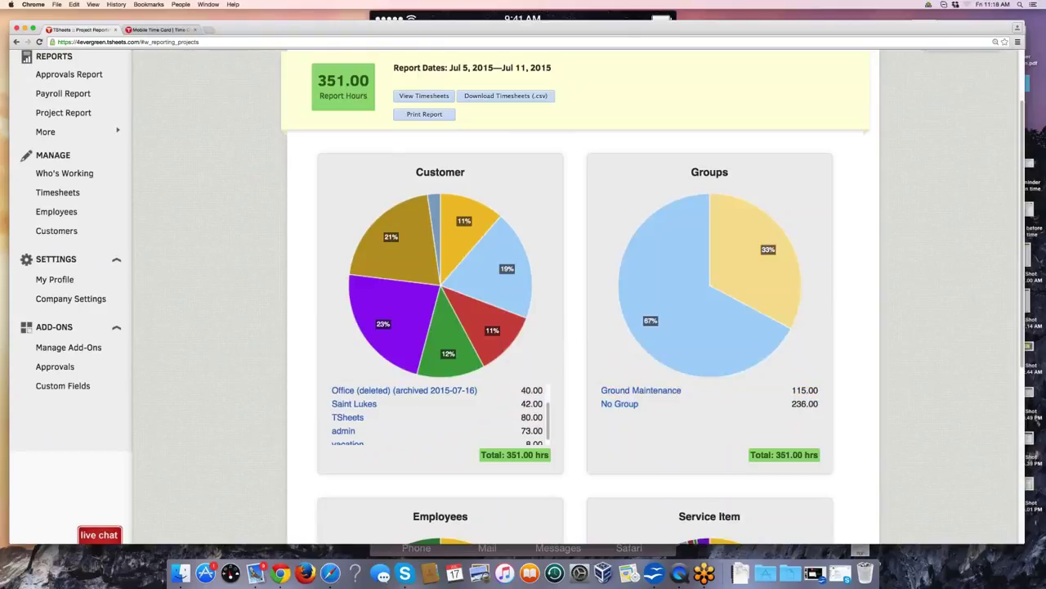
scroll(834, 307, up, 1)
scroll(572, 307, down, 5)
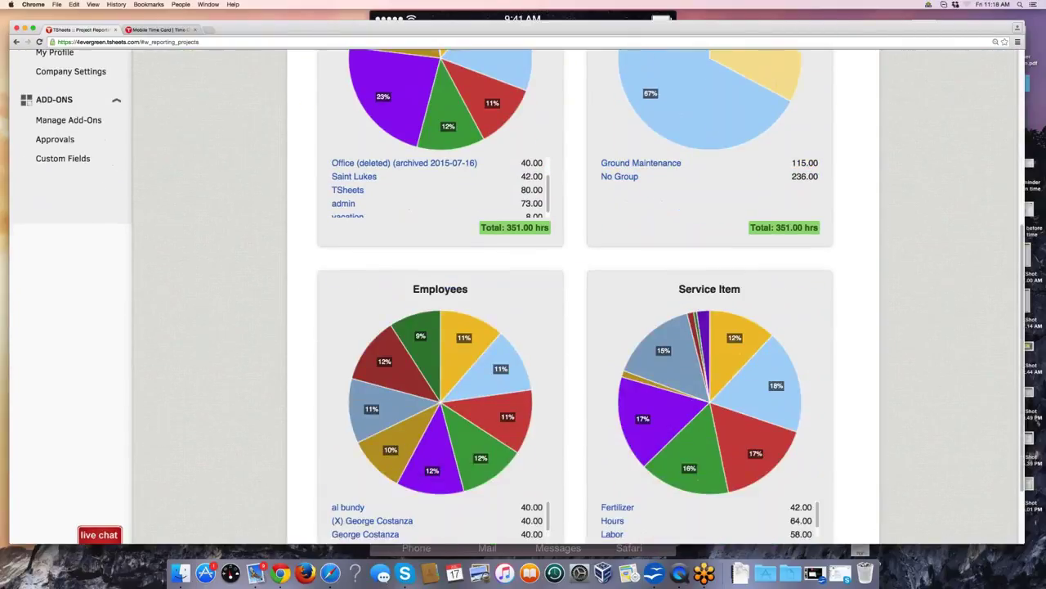
scroll(740, 286, down, 2)
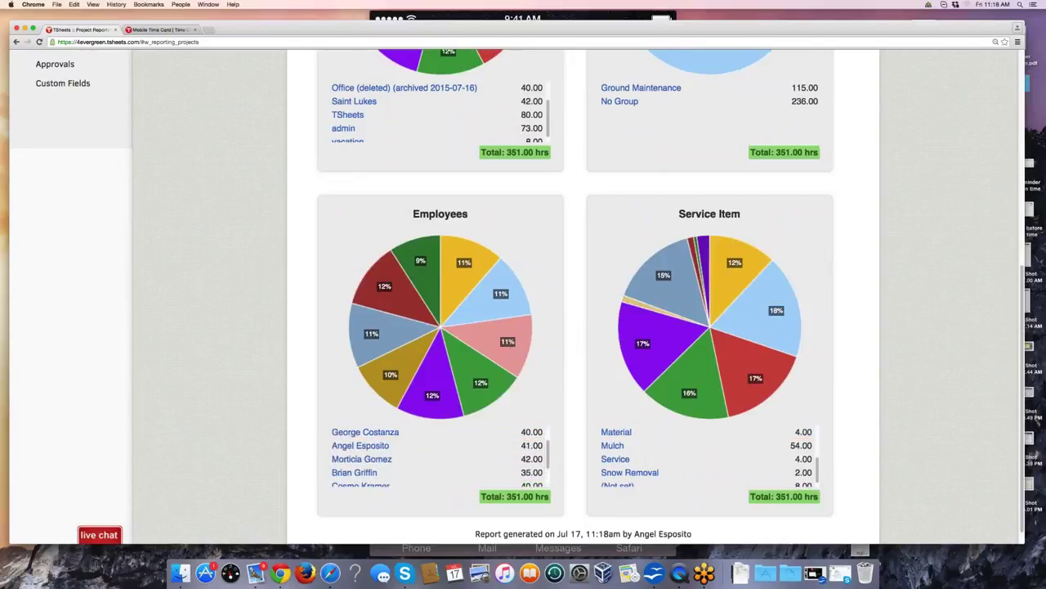
Step: Return to the Project Report's timesheet download option and close the report
scroll(572, 327, up, 10)
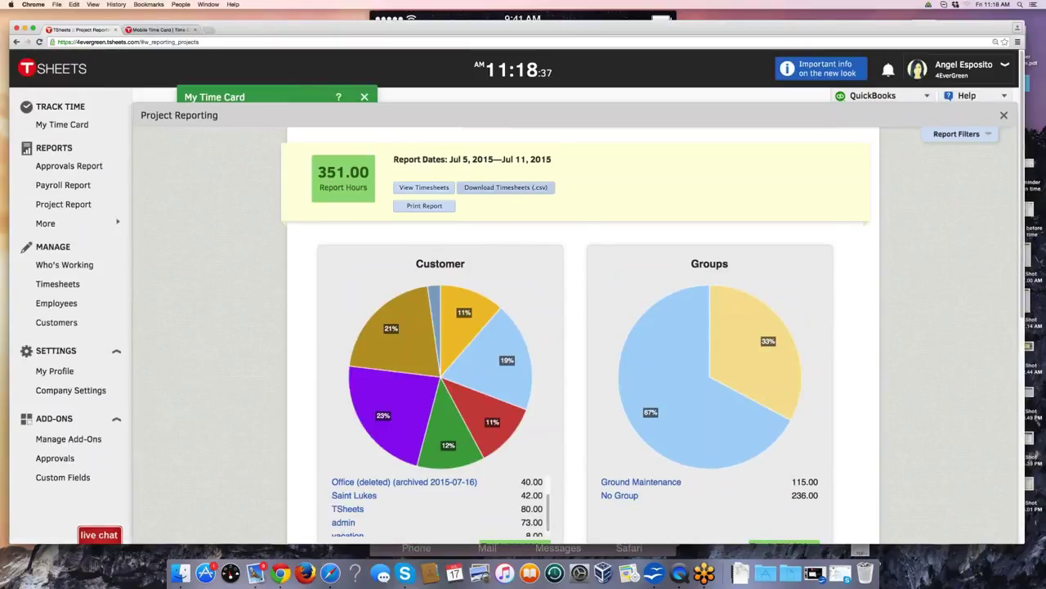
click(506, 188)
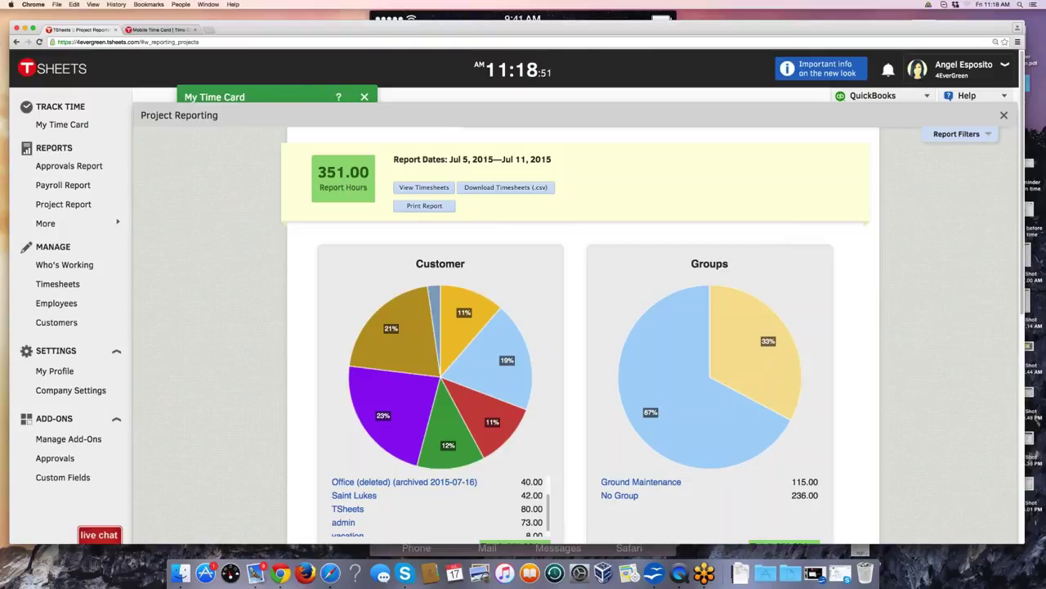
click(1004, 115)
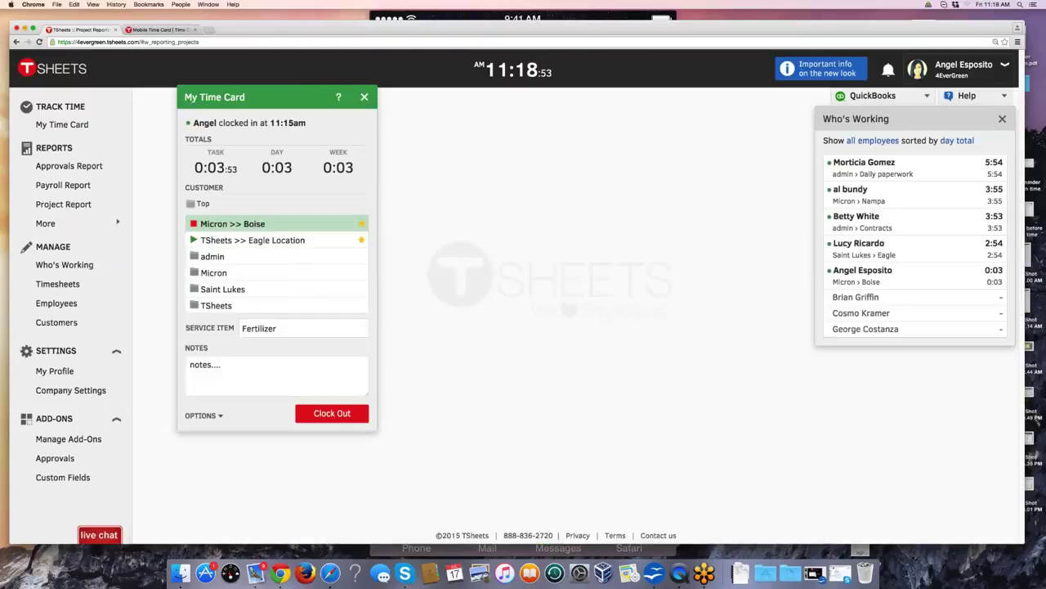
Step: Switch to the TSheets mobile app, select the first two Ground Maintenance crew members, and proceed to their crew clock-in form
key(super+m)
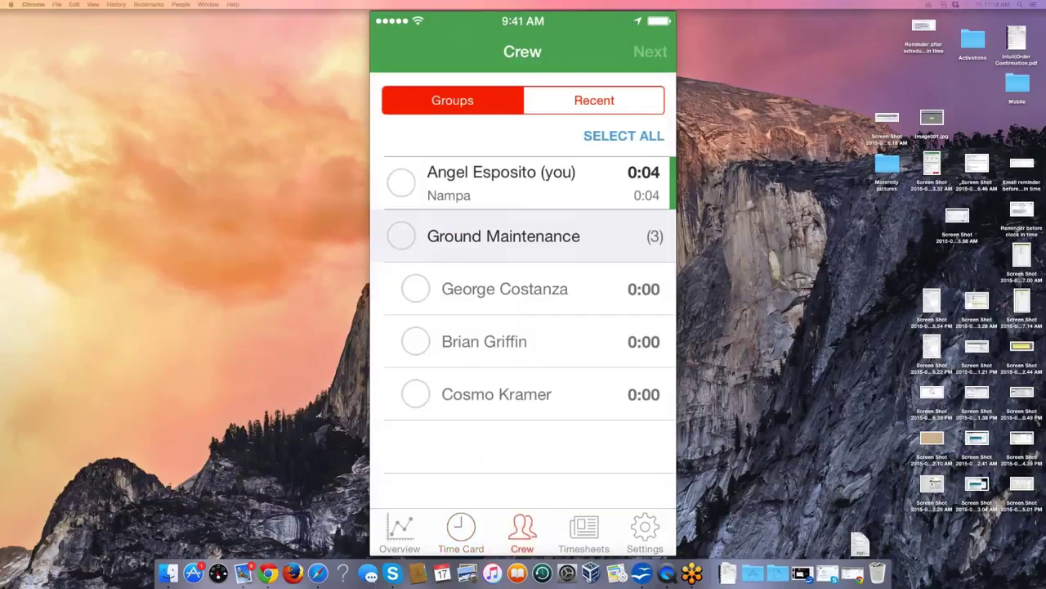
click(401, 235)
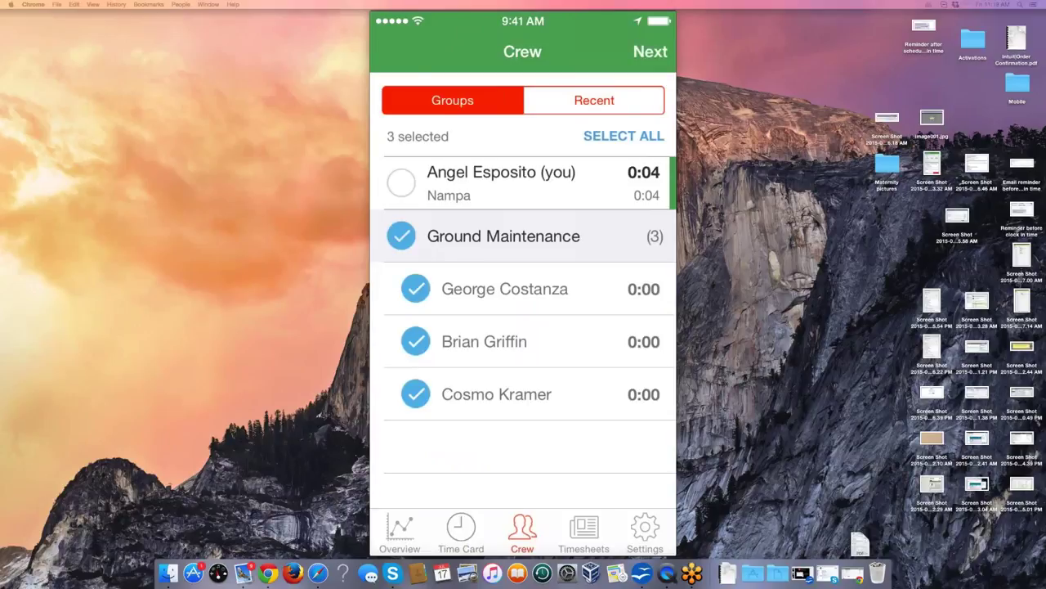
click(402, 235)
click(416, 289)
click(415, 341)
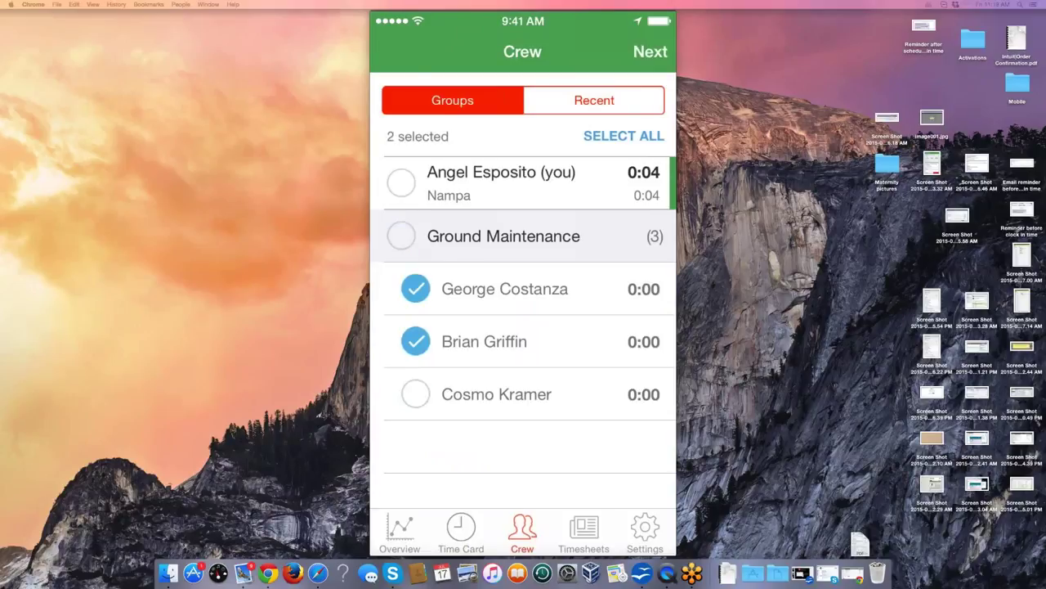
click(650, 51)
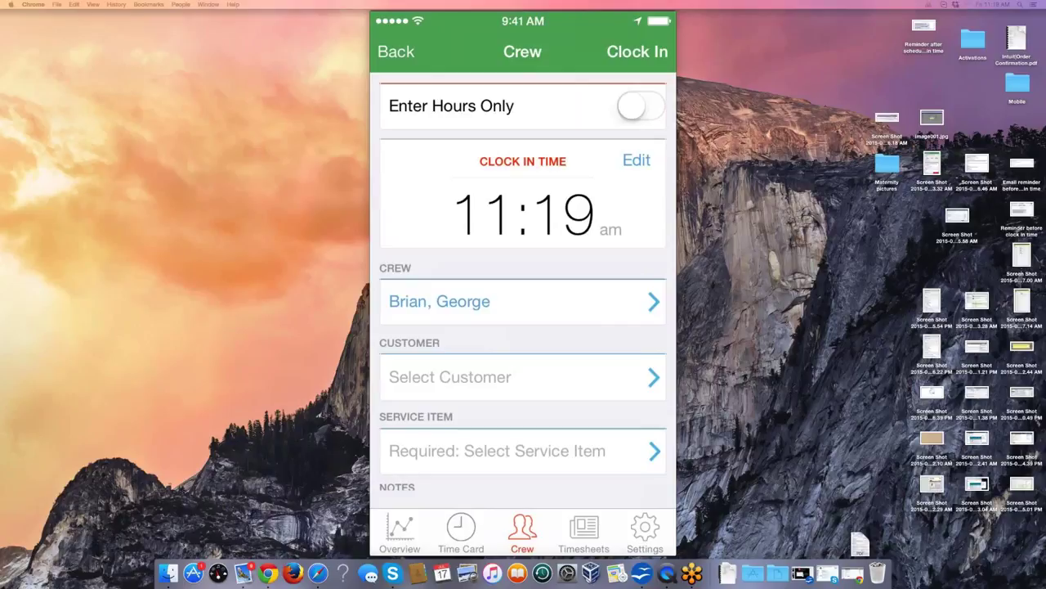
Step: View the mobile timesheet list and the blank Add Timesheet form, and return to the list without saving
click(583, 533)
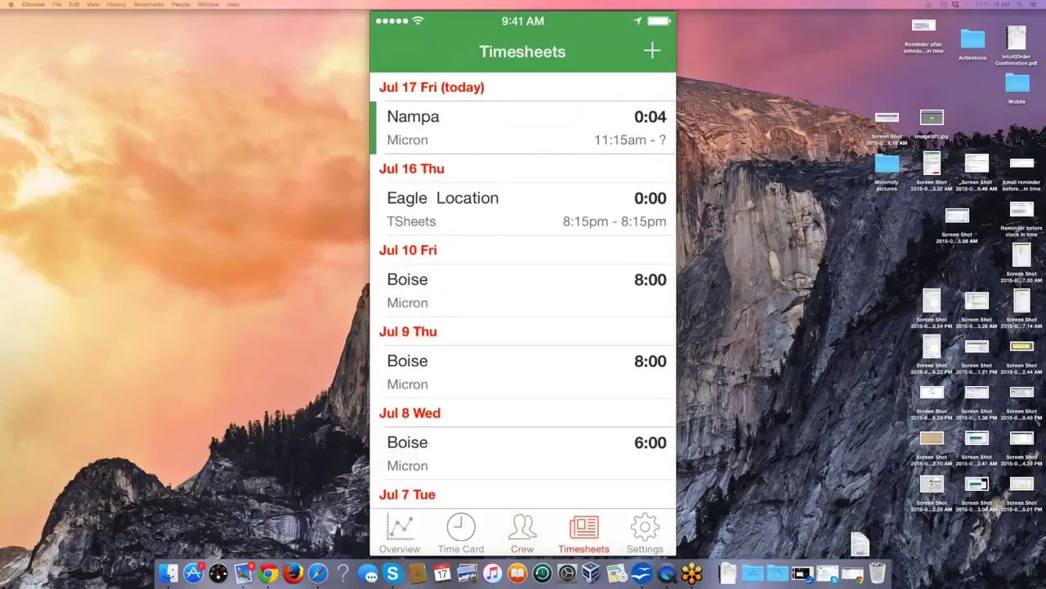
click(652, 51)
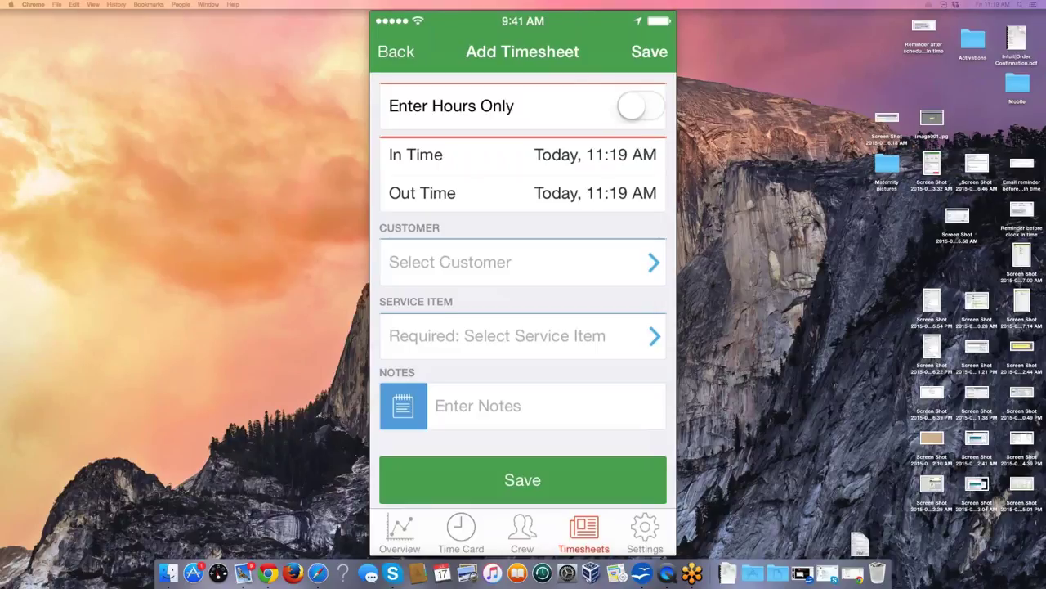
click(397, 51)
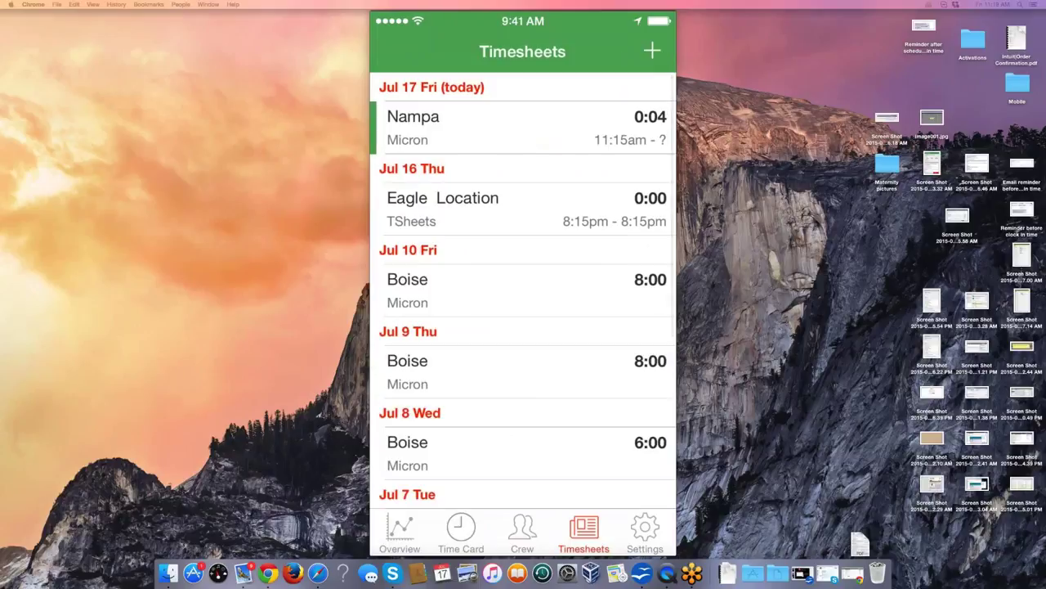
Step: View the mobile app's settings and the overview of weekly job codes and working employees
click(645, 532)
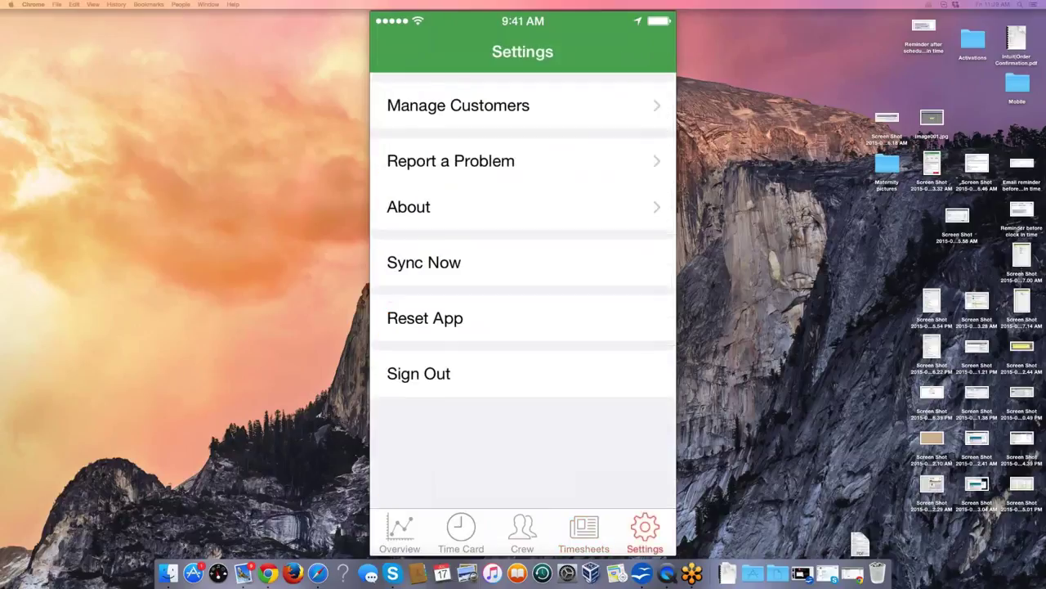
click(400, 533)
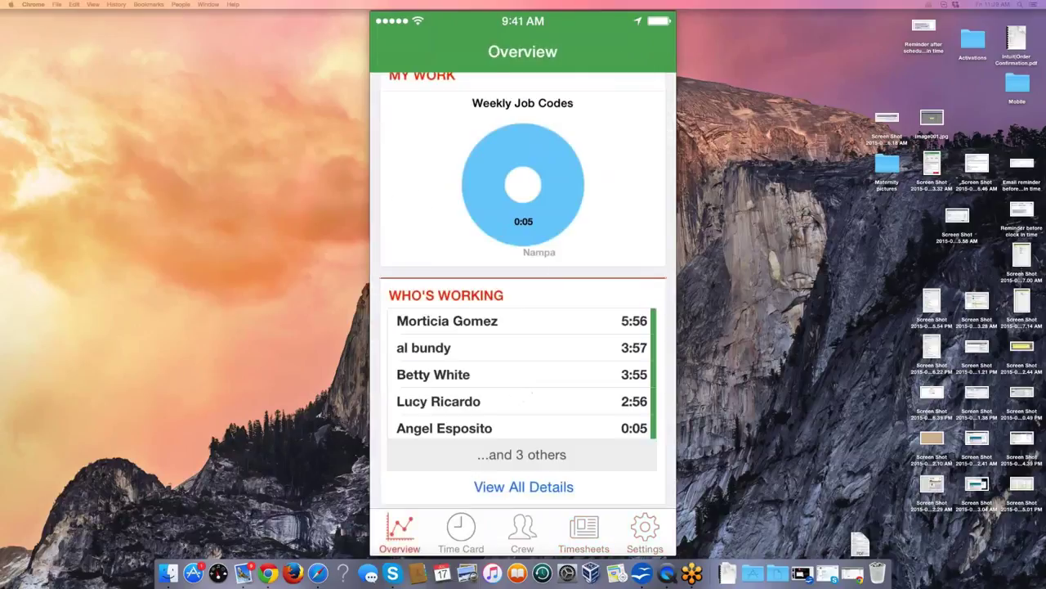
key(Home)
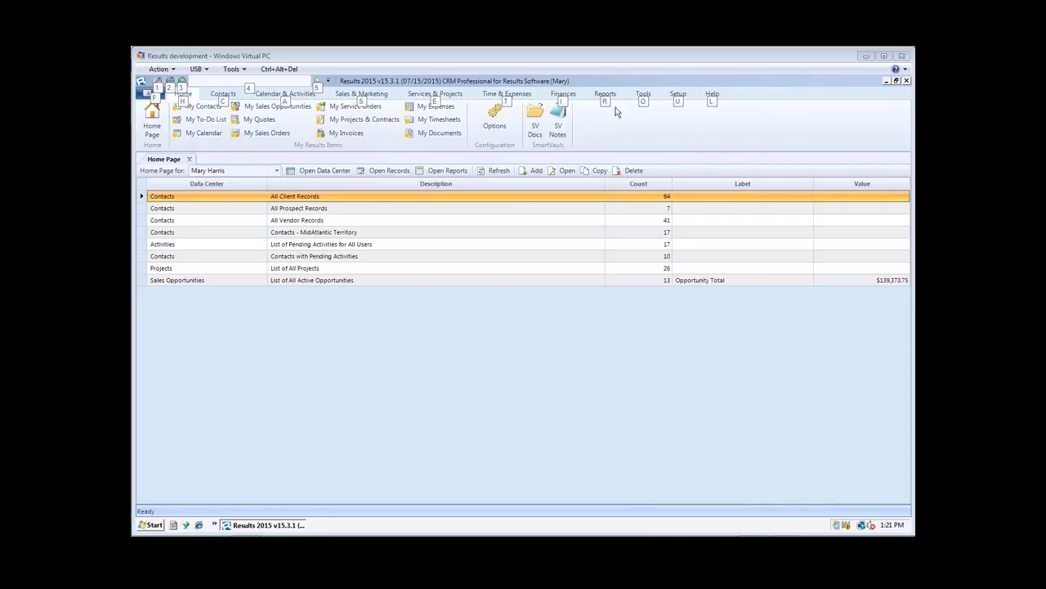
Step: Switch to Results CRM, review the TSheets integration credentials in the configuration options, and close the options
click(616, 83)
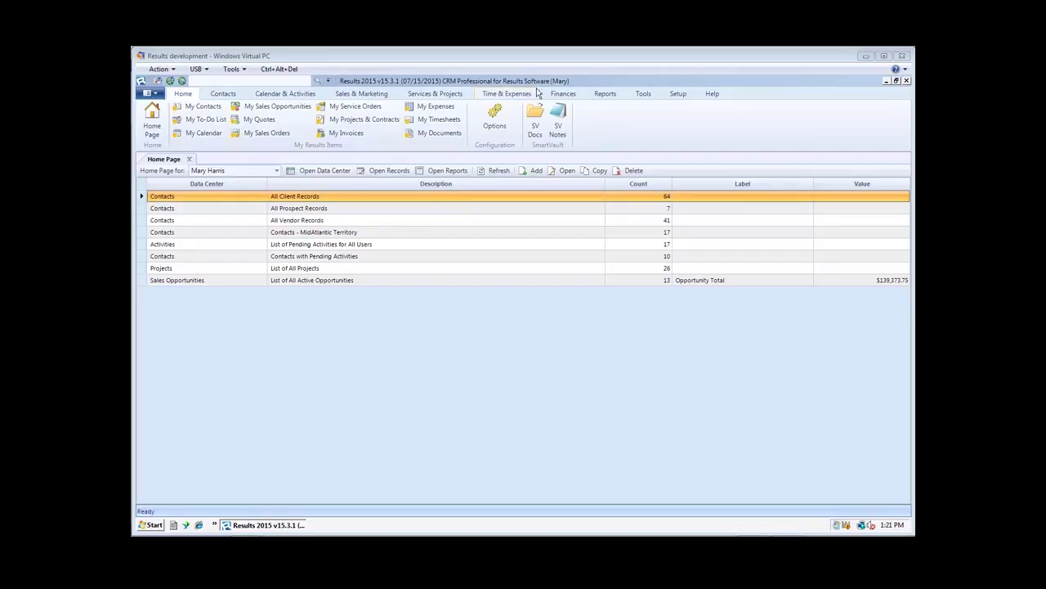
click(678, 94)
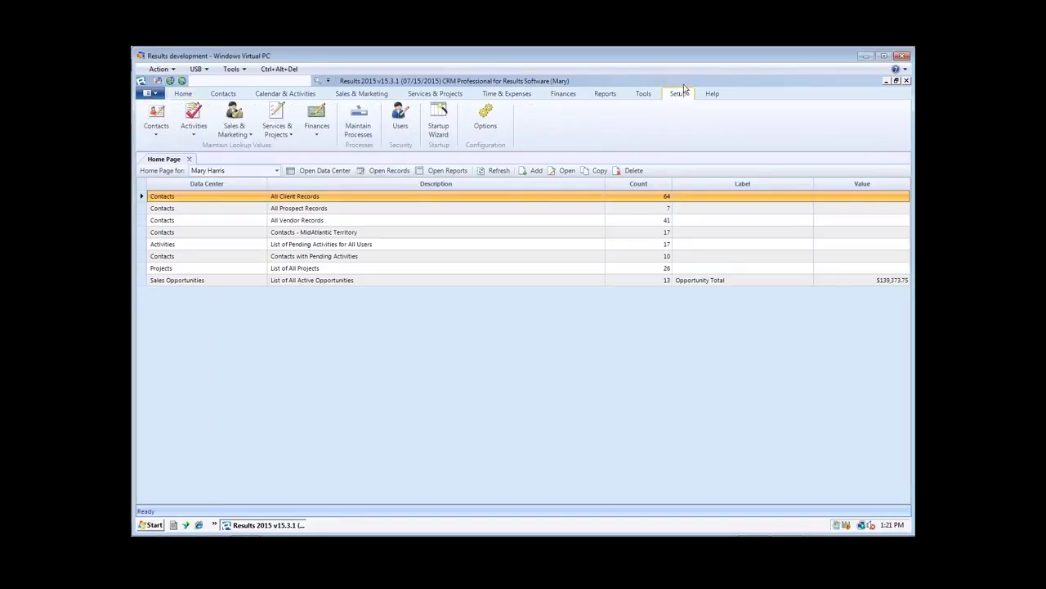
click(486, 119)
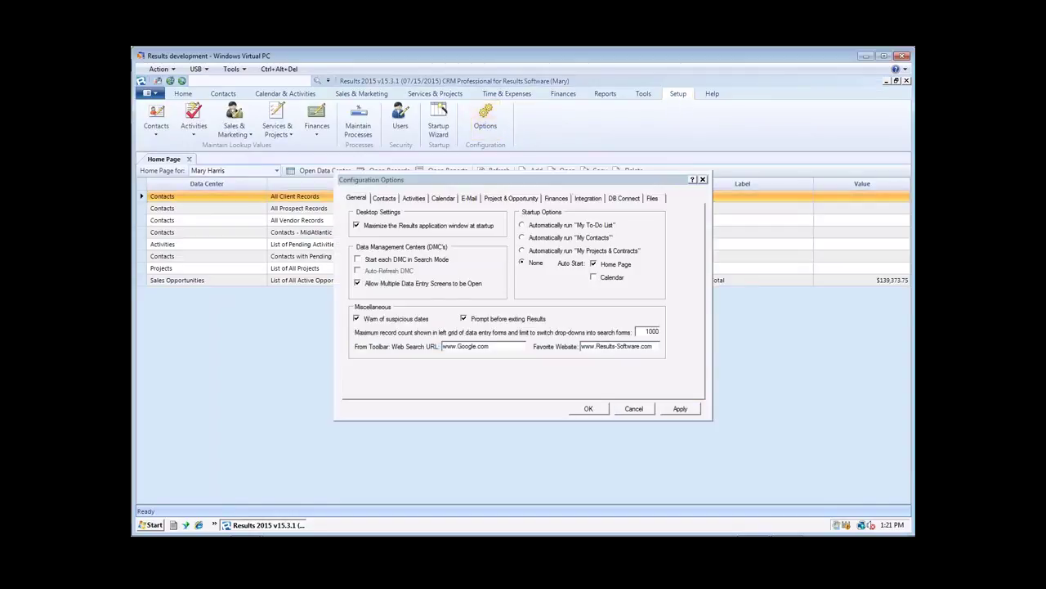
click(589, 201)
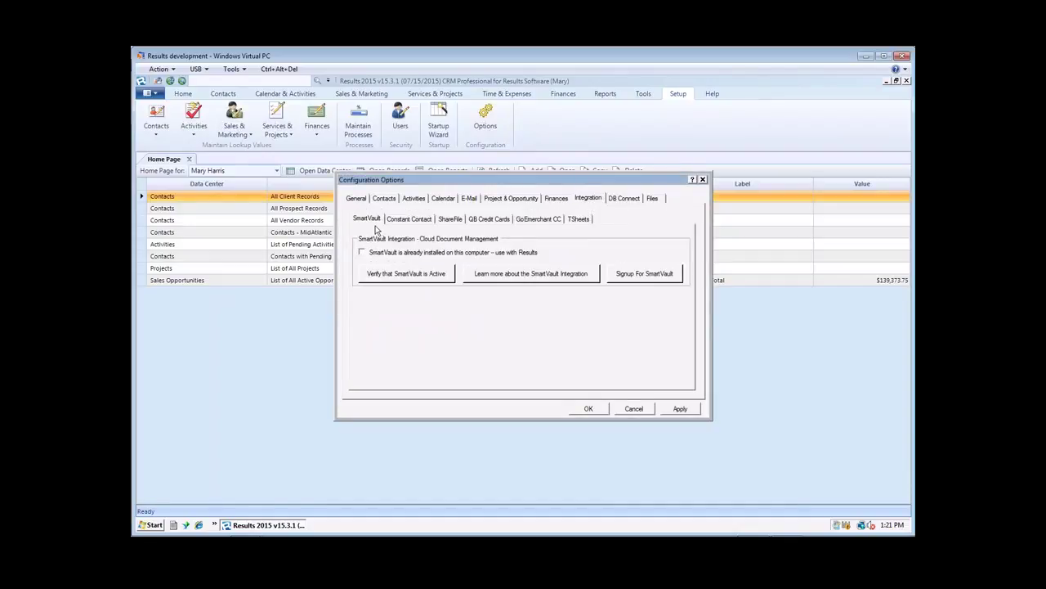
click(580, 221)
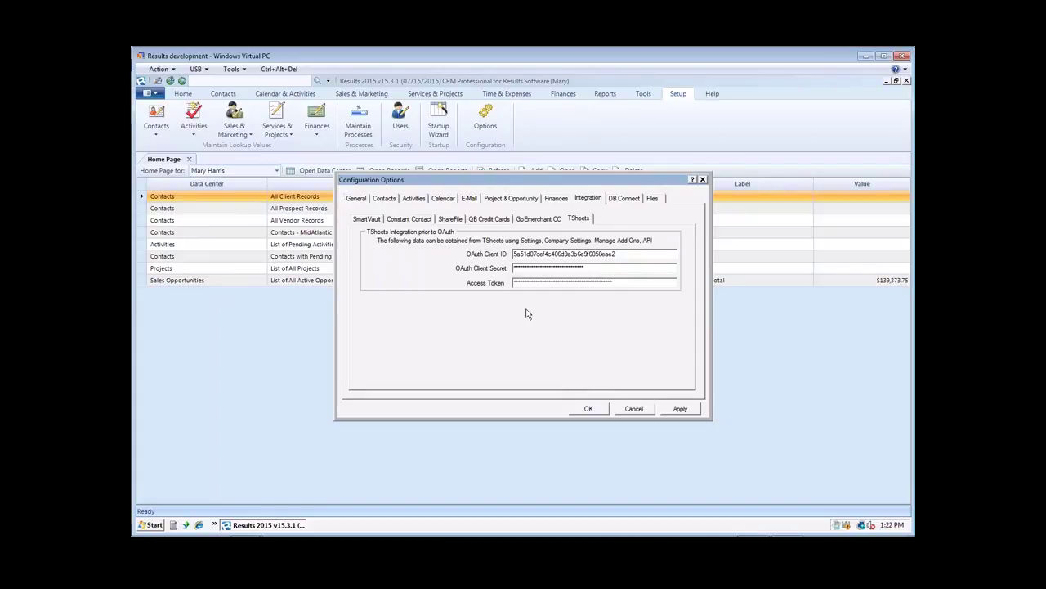
click(589, 409)
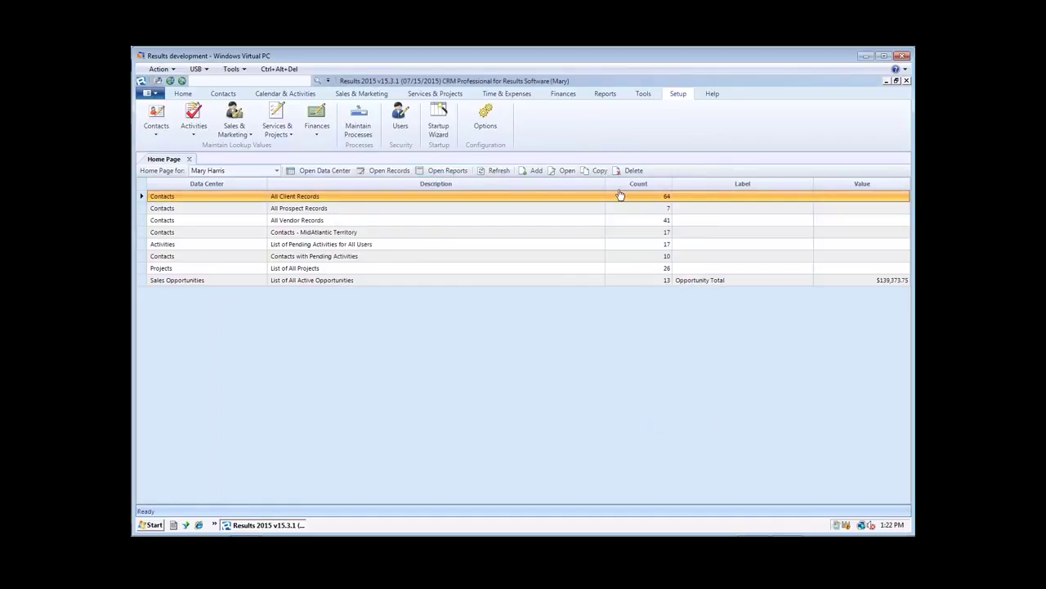
Step: Open the TSheets export window, reposition it, and enable exporting the selected Results users
click(507, 94)
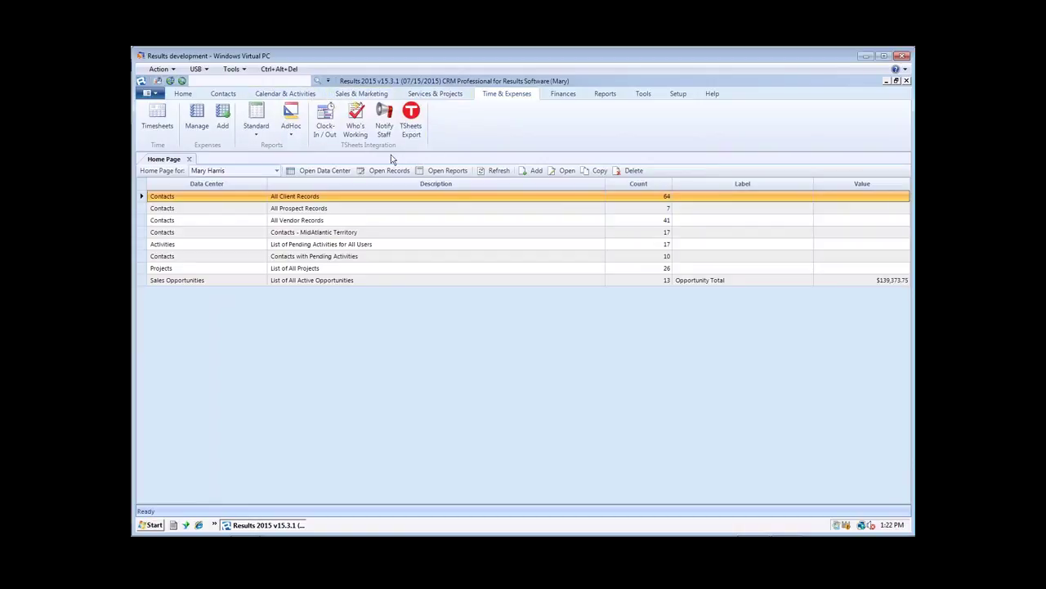
click(412, 119)
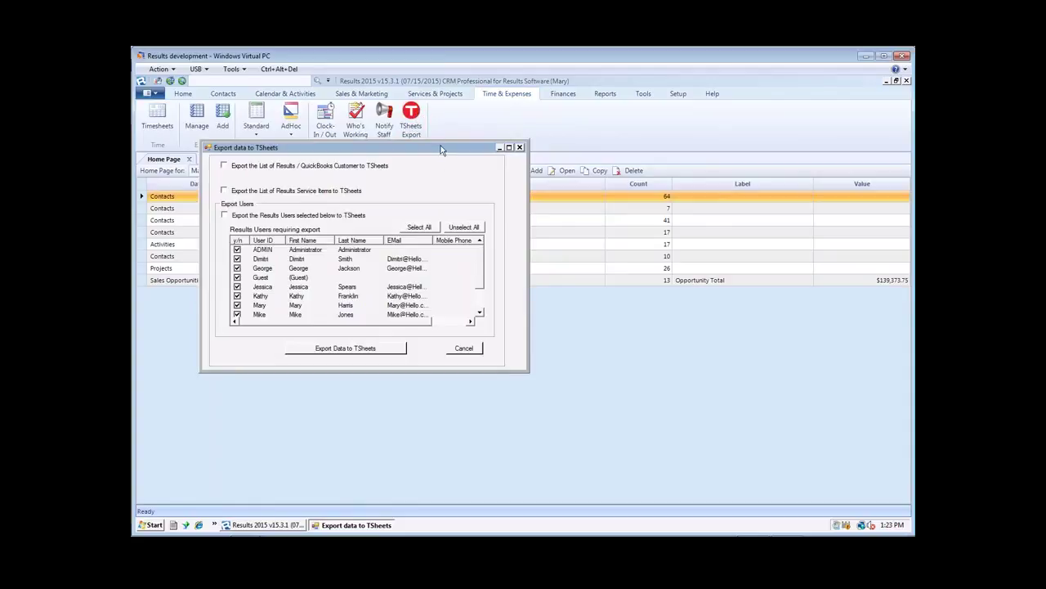
drag(442, 150, 476, 164)
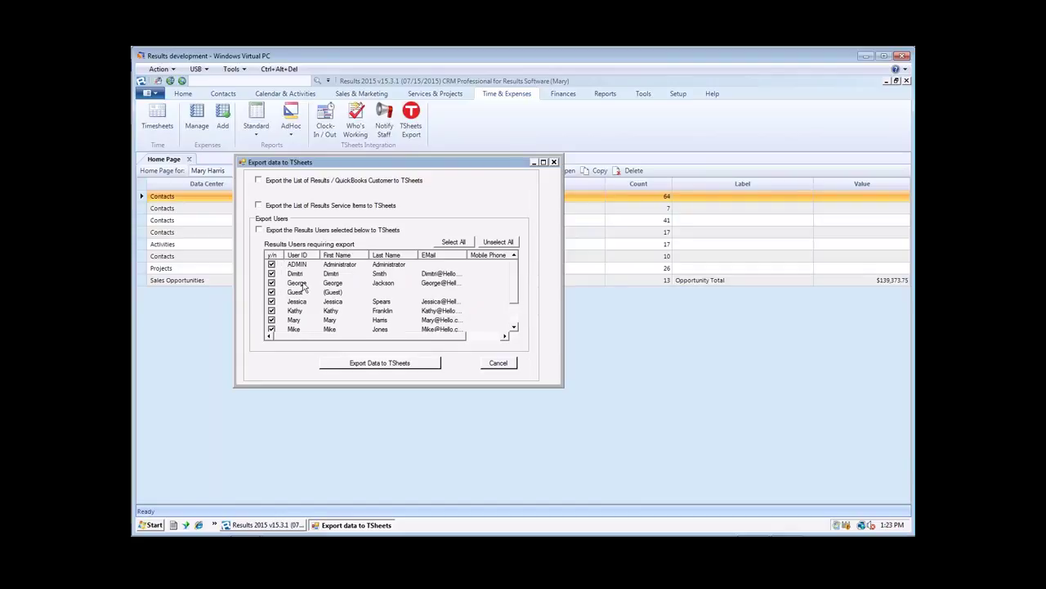
click(258, 230)
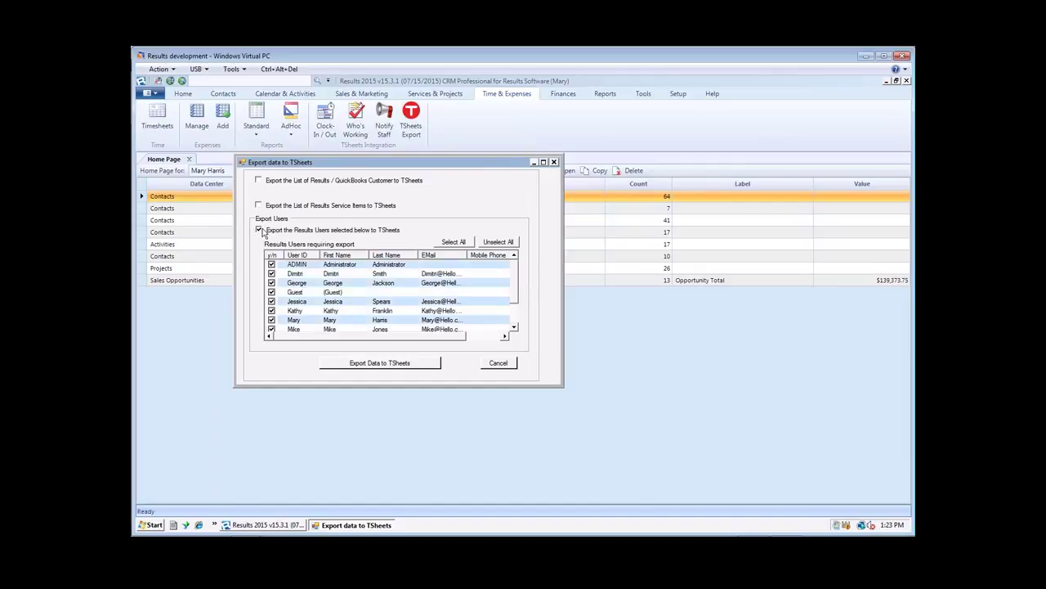
Step: Clear all users in the TSheets export list, try individual selections, reselect everyone, and close the window without exporting
scroll(517, 284, down, 2)
click(498, 241)
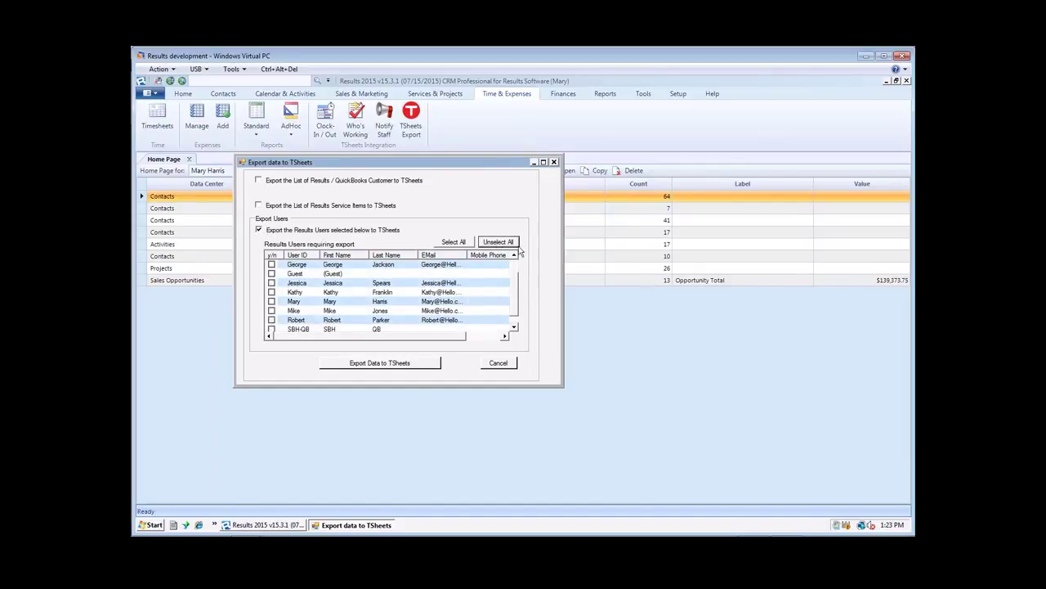
click(272, 301)
click(272, 291)
click(271, 273)
click(271, 273)
click(463, 242)
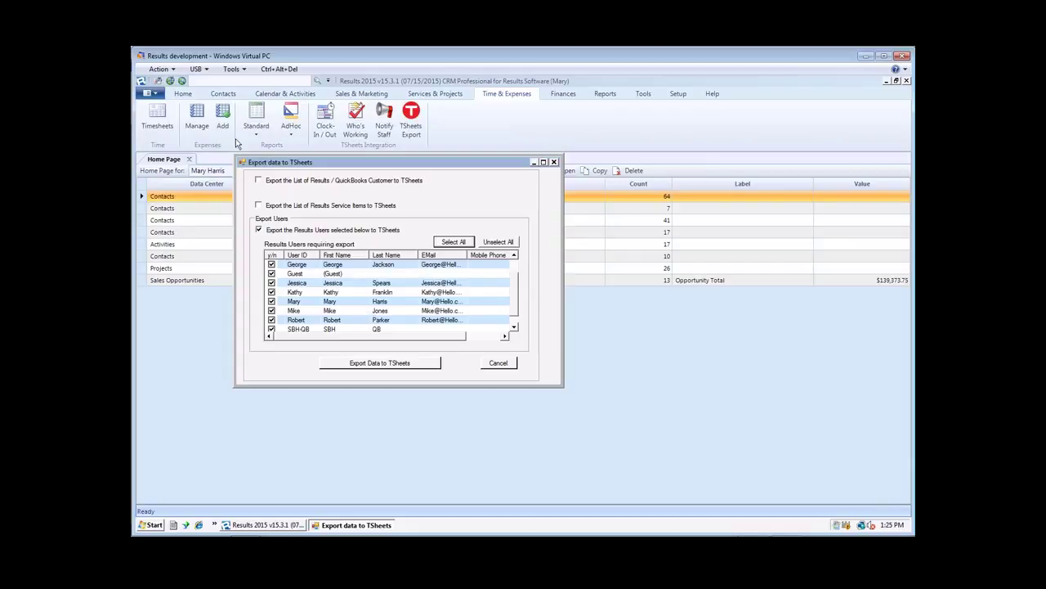
click(556, 162)
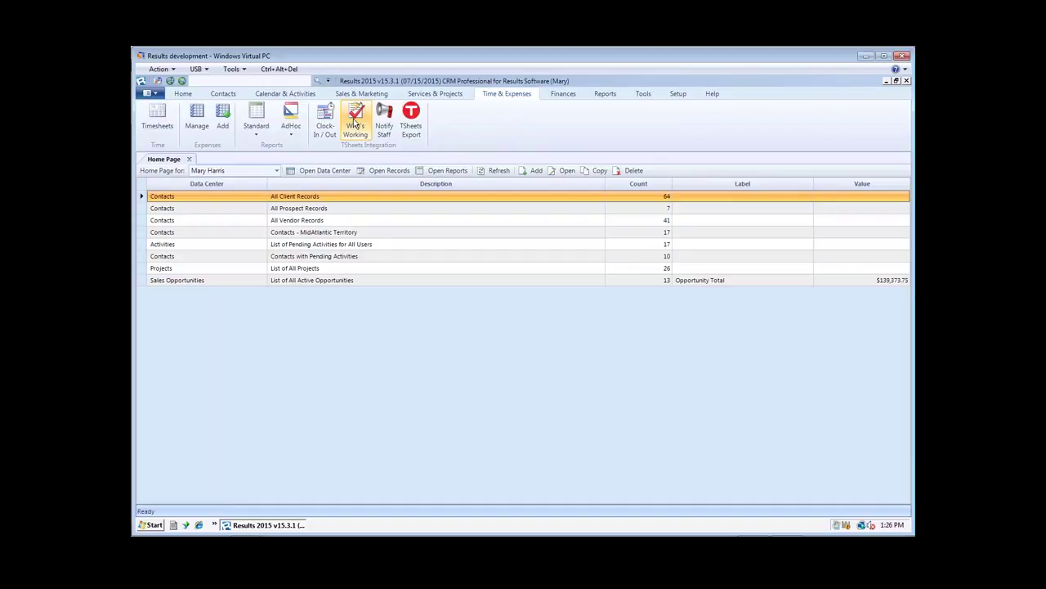
Step: Open the TSheets staff notification, select all users, try the Now and Later sending options, and close it without sending
click(412, 119)
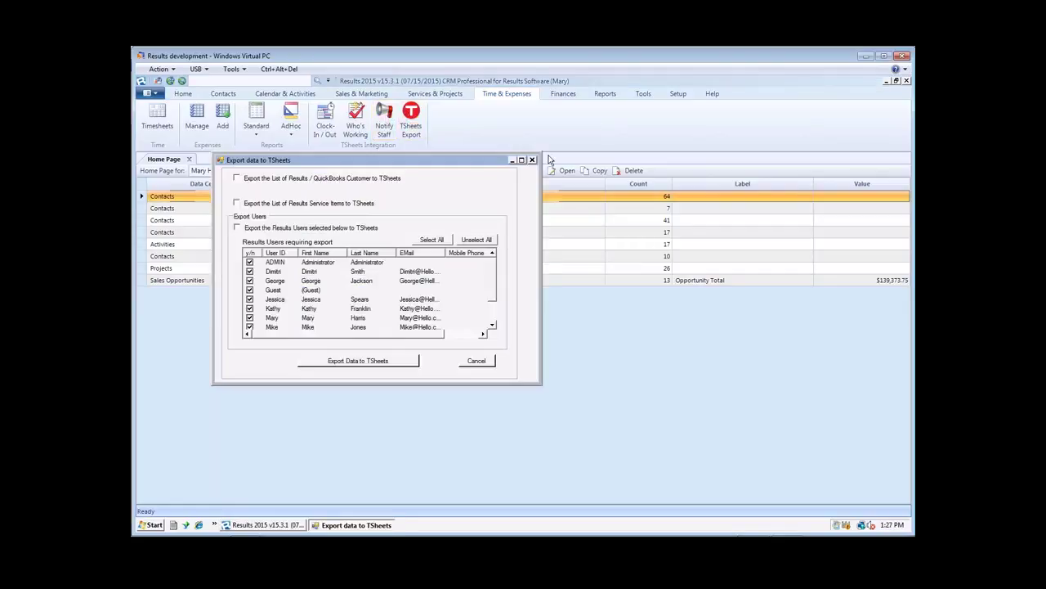
key(Escape)
click(385, 121)
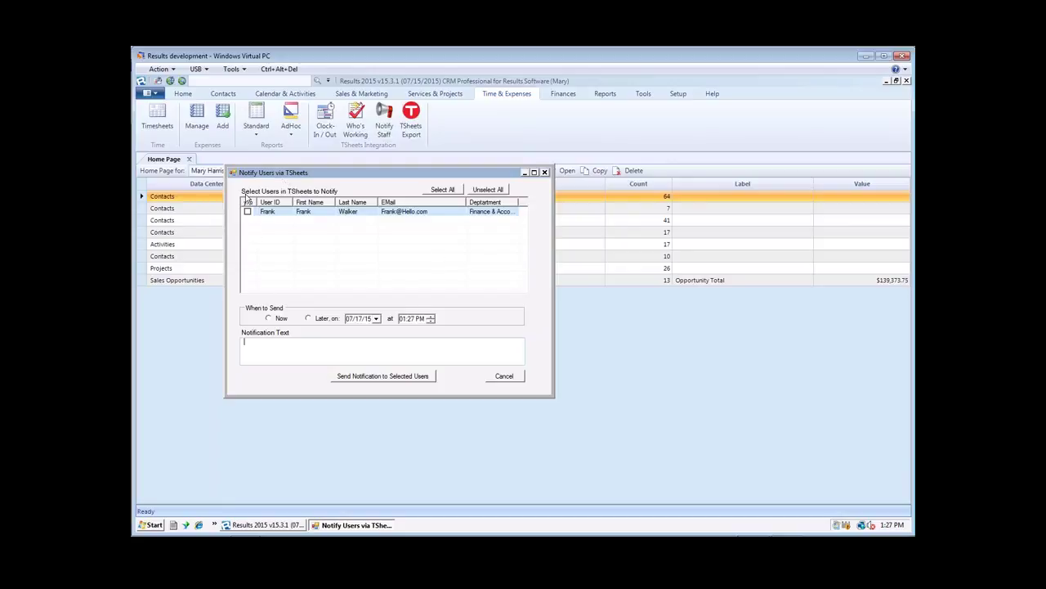
click(443, 189)
click(268, 318)
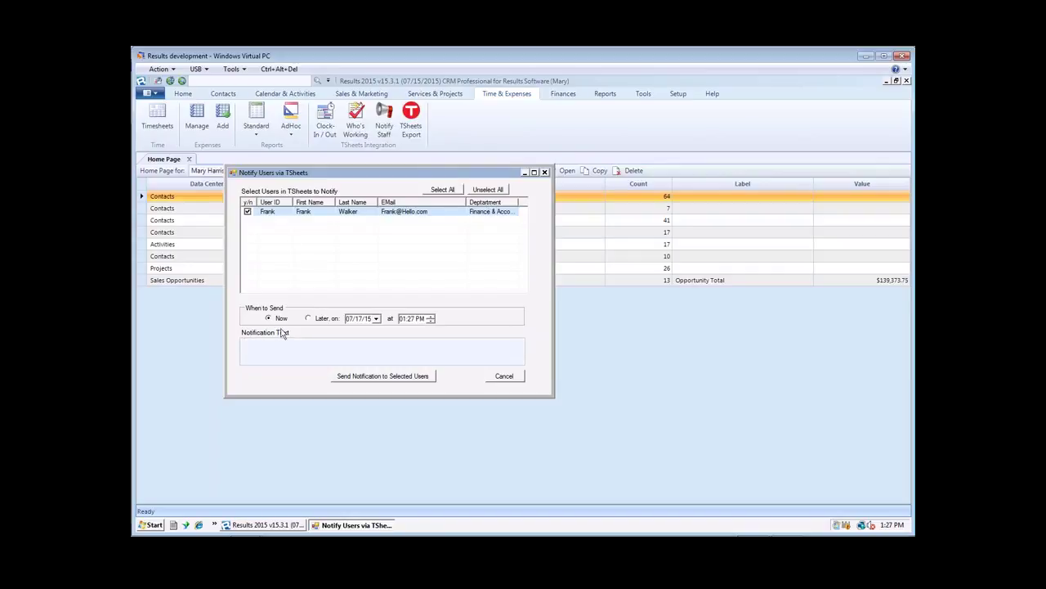
click(308, 318)
click(544, 172)
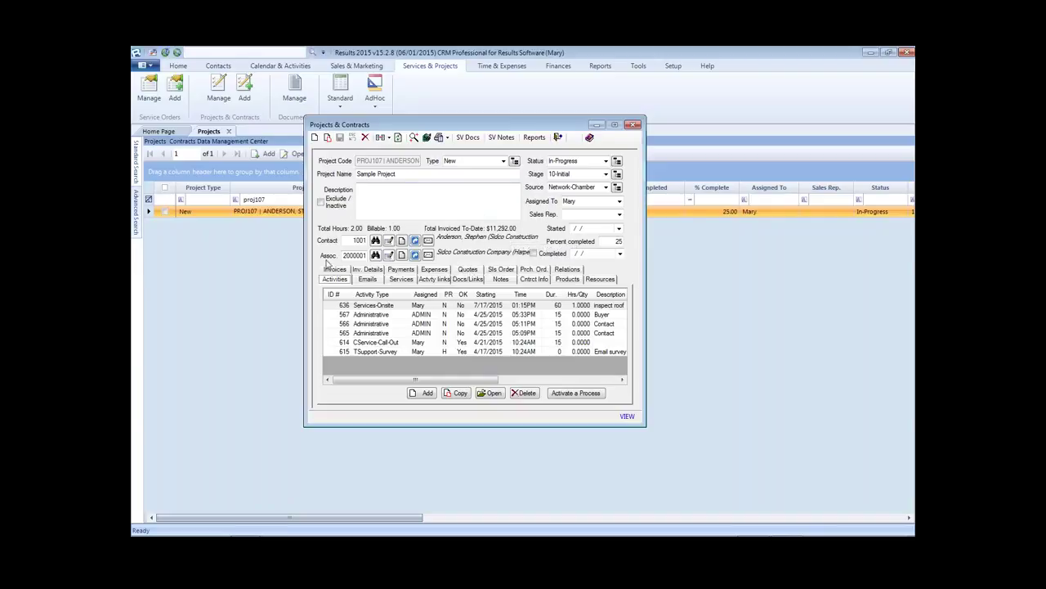
Step: Check the linked associate's record in the Sample Project and open its "inspect roof" Services-Onsite activity
click(414, 255)
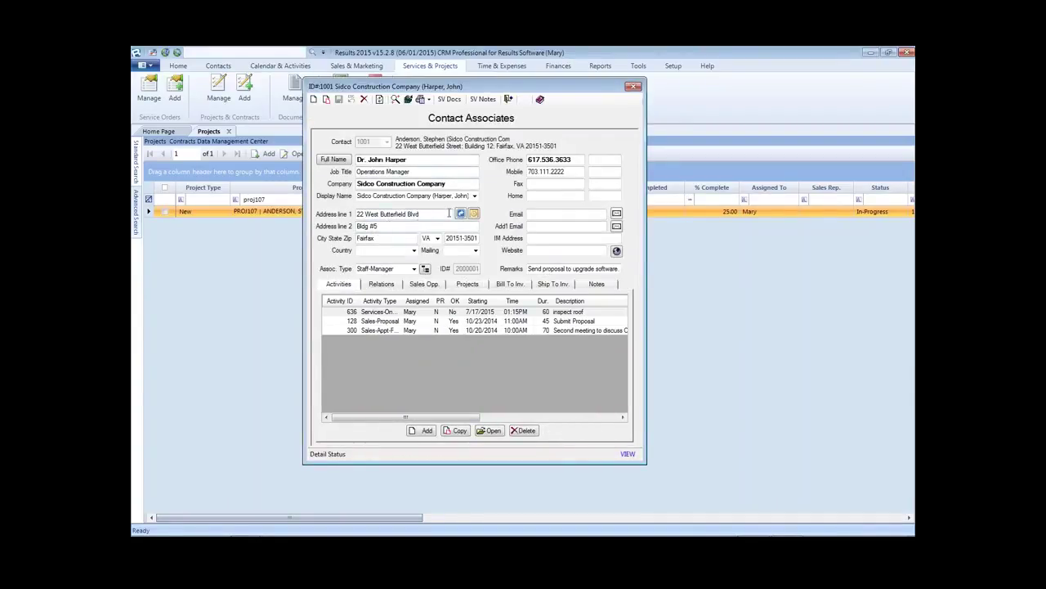
click(634, 86)
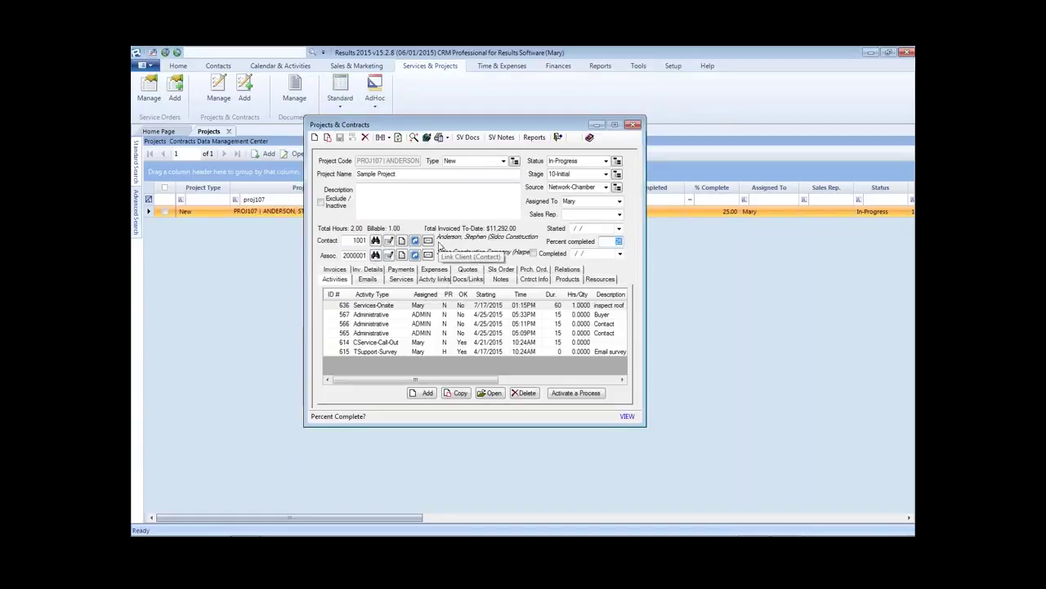
click(377, 306)
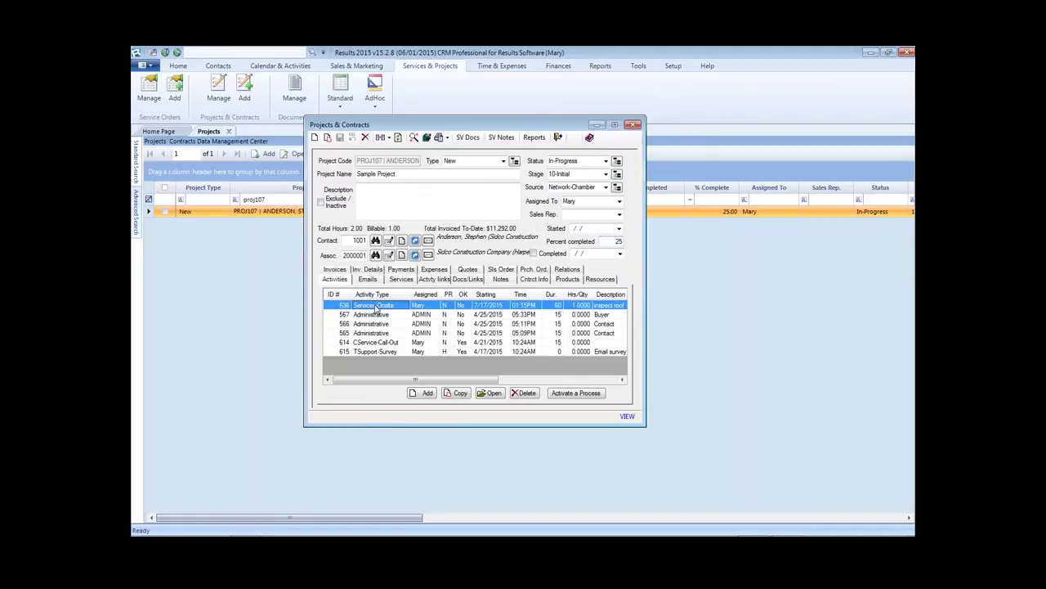
double_click(375, 309)
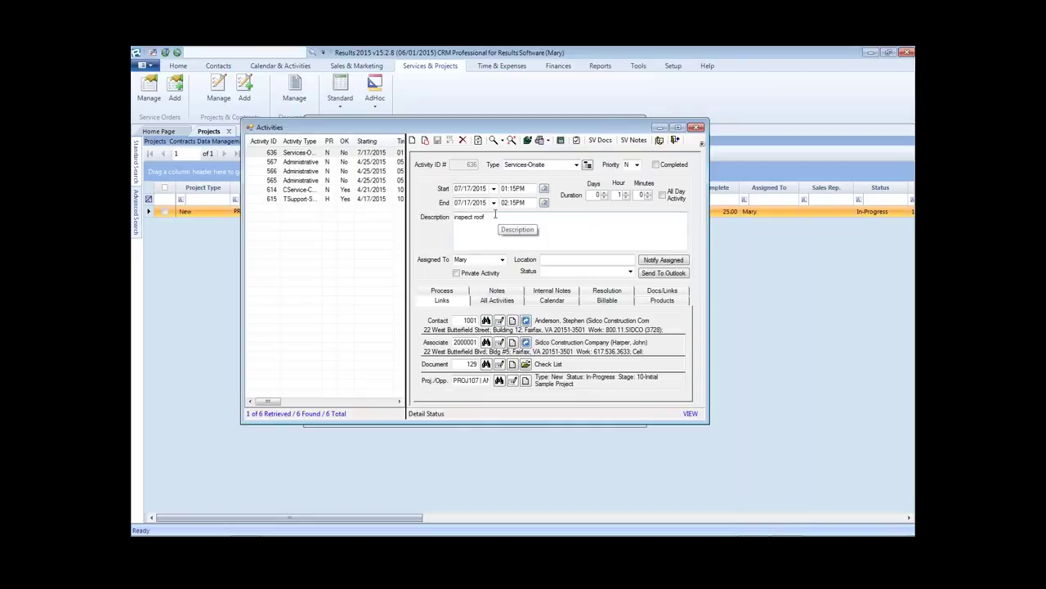
Step: Review the roof inspection activity's notes, links and billable details, and close the activity
click(499, 292)
click(511, 317)
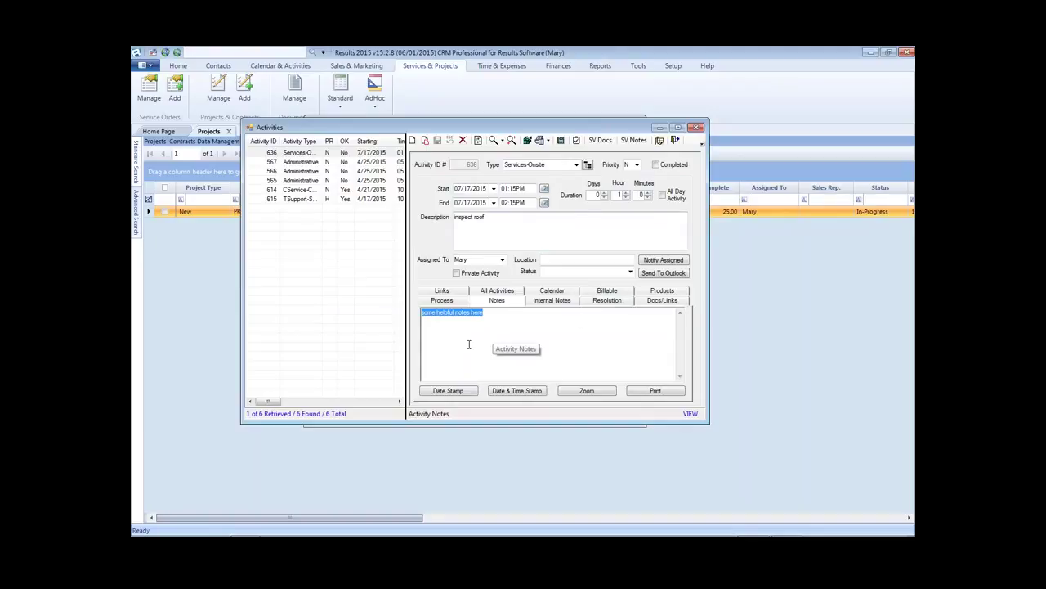
click(446, 292)
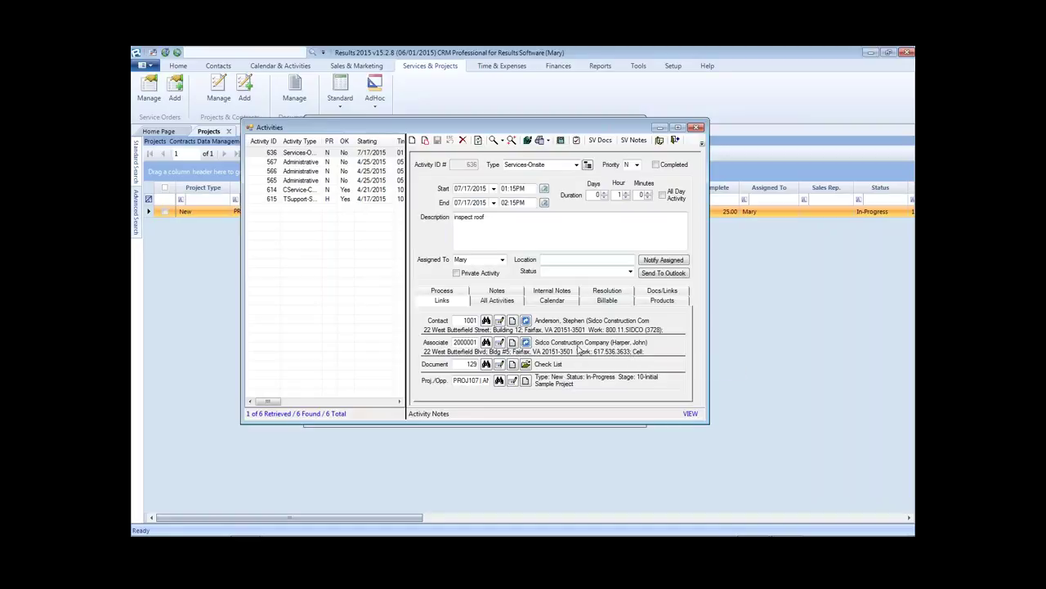
click(609, 301)
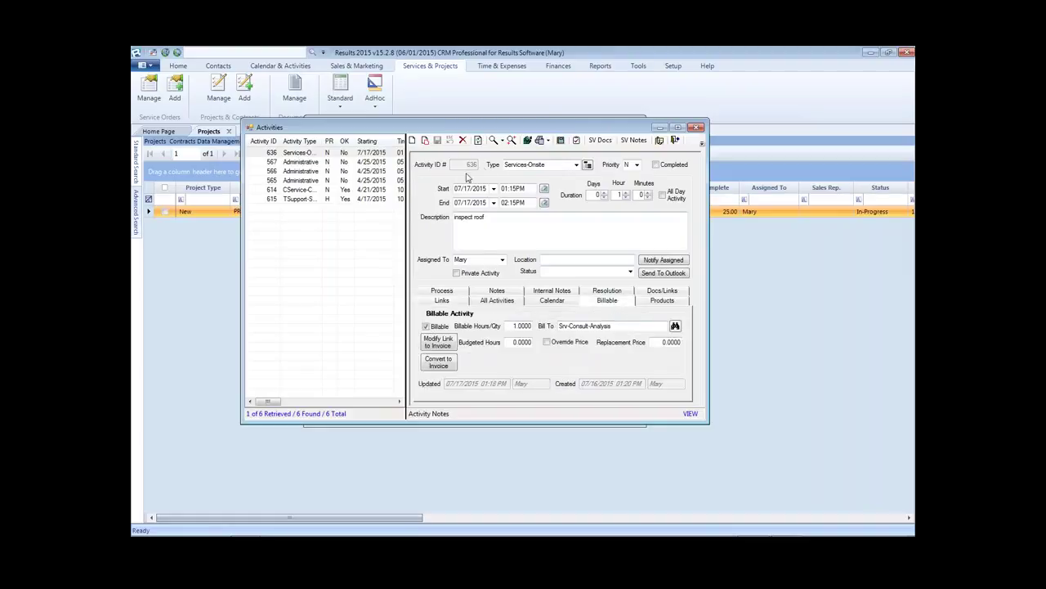
click(697, 128)
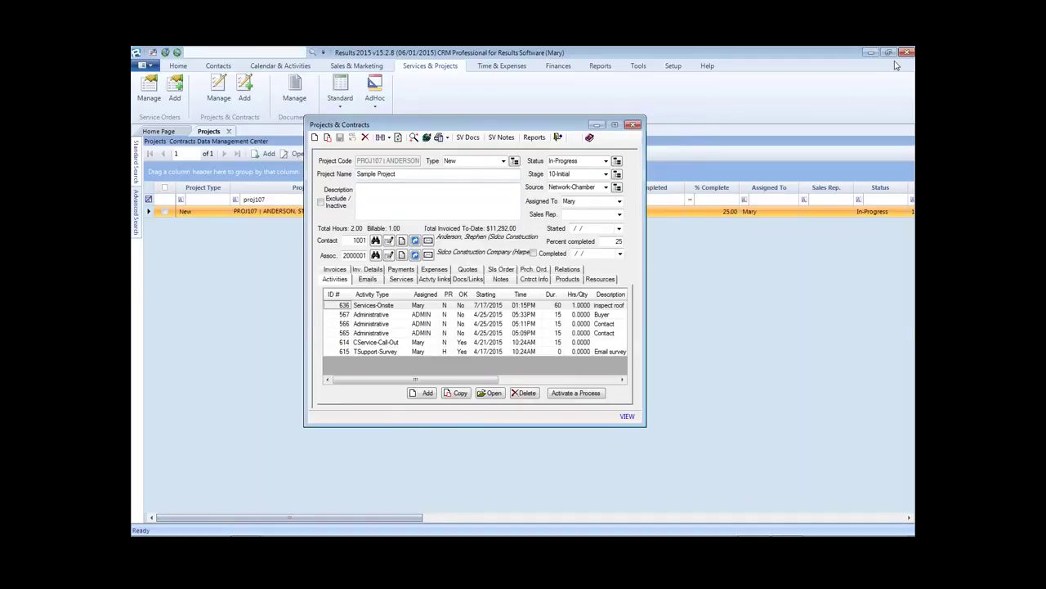
Step: Switch to the TSheets browser window and sign in to the Results company account as admin
key(alt+Tab)
key(alt+Tab)
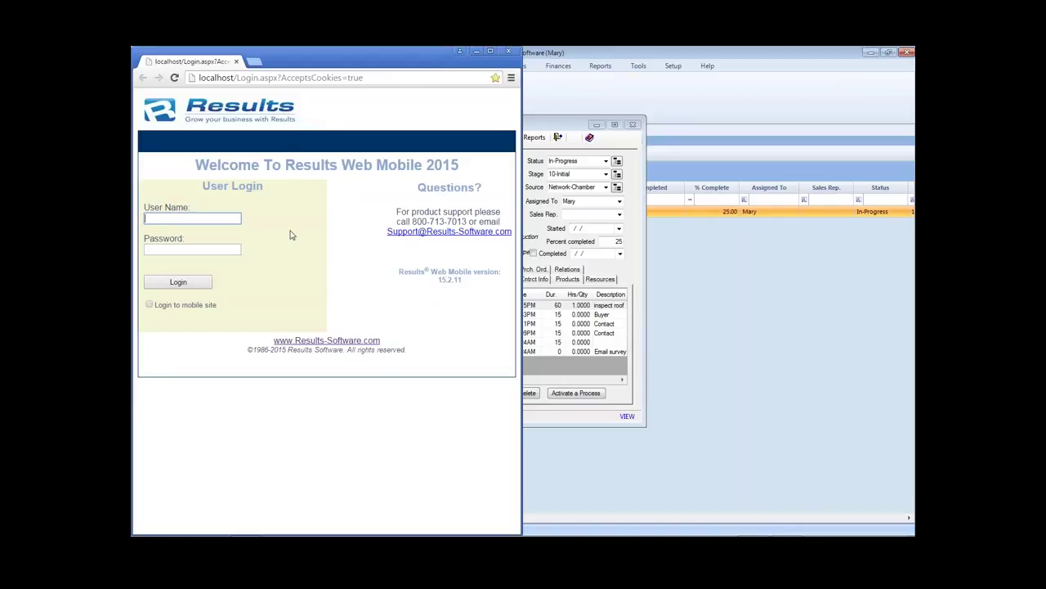
key(alt+Tab)
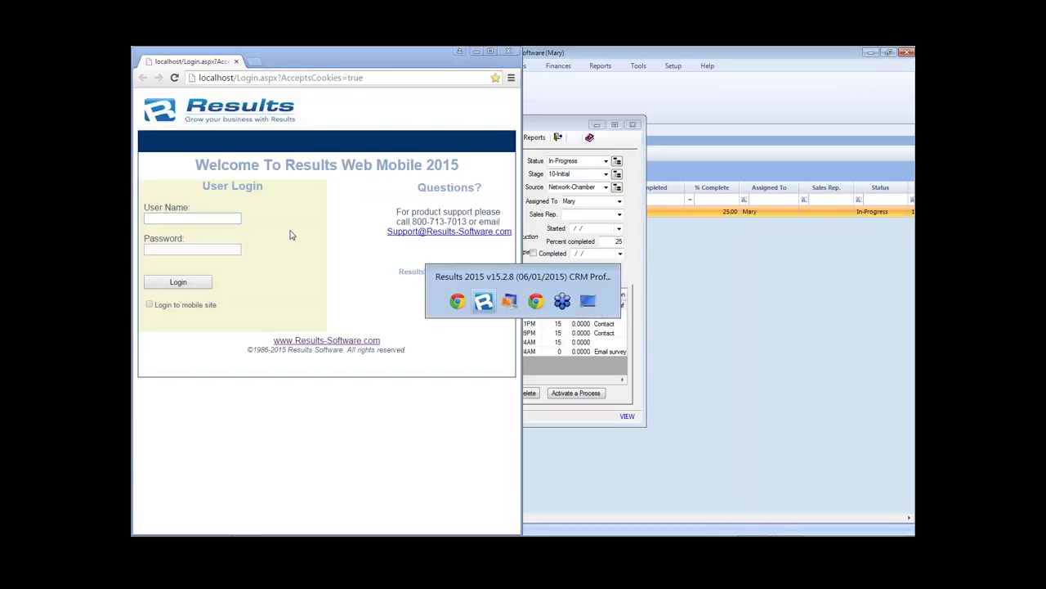
key(alt+Tab)
key(alt+Tab)
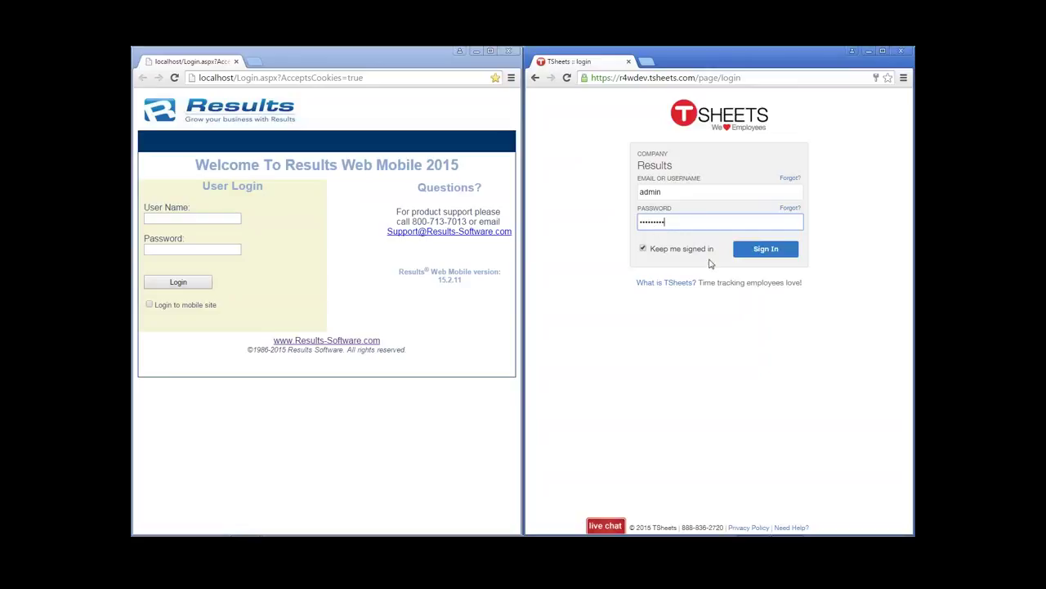
click(763, 253)
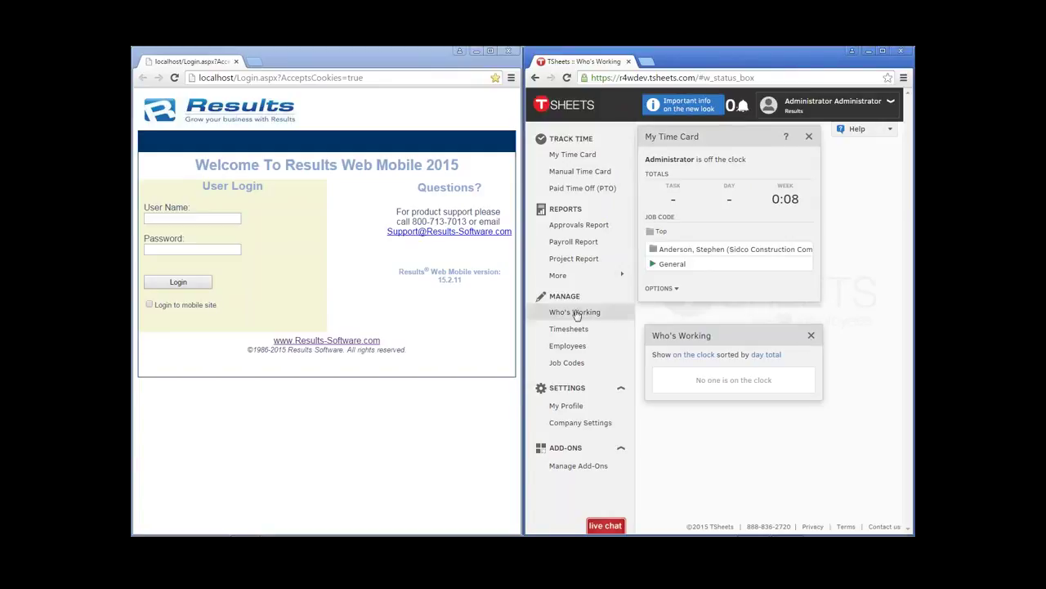
Step: Enter the staff member's user name on the Results Web Mobile page and log in to the mobile site
click(162, 218)
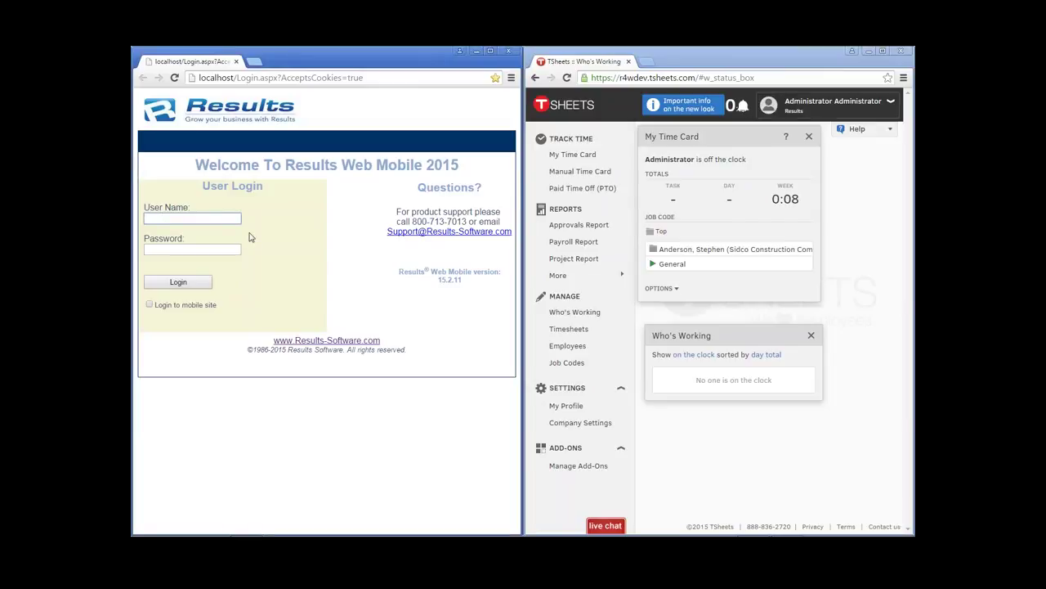
text(mary)
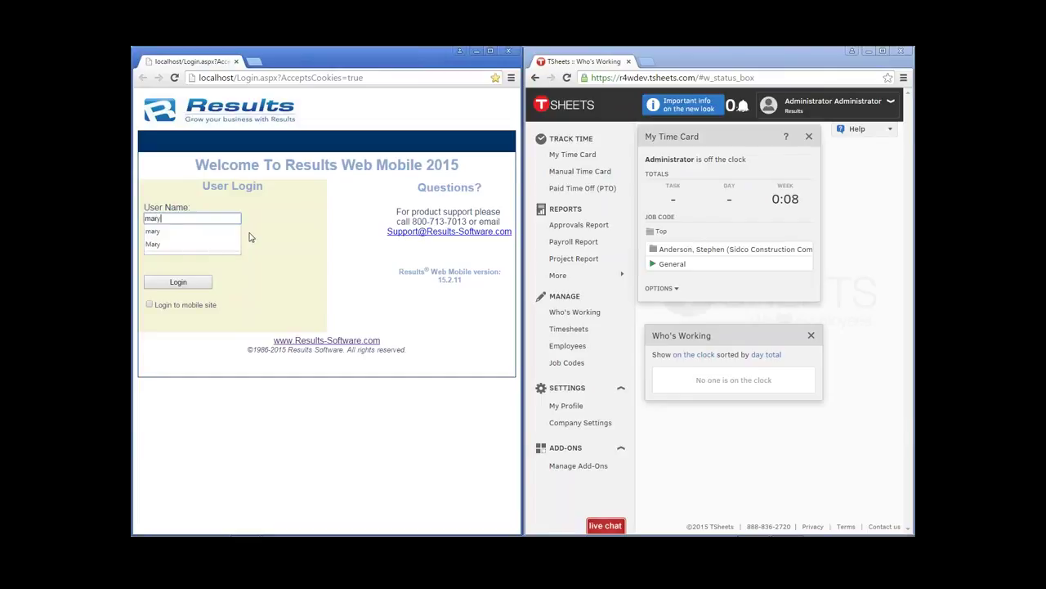
key(Tab)
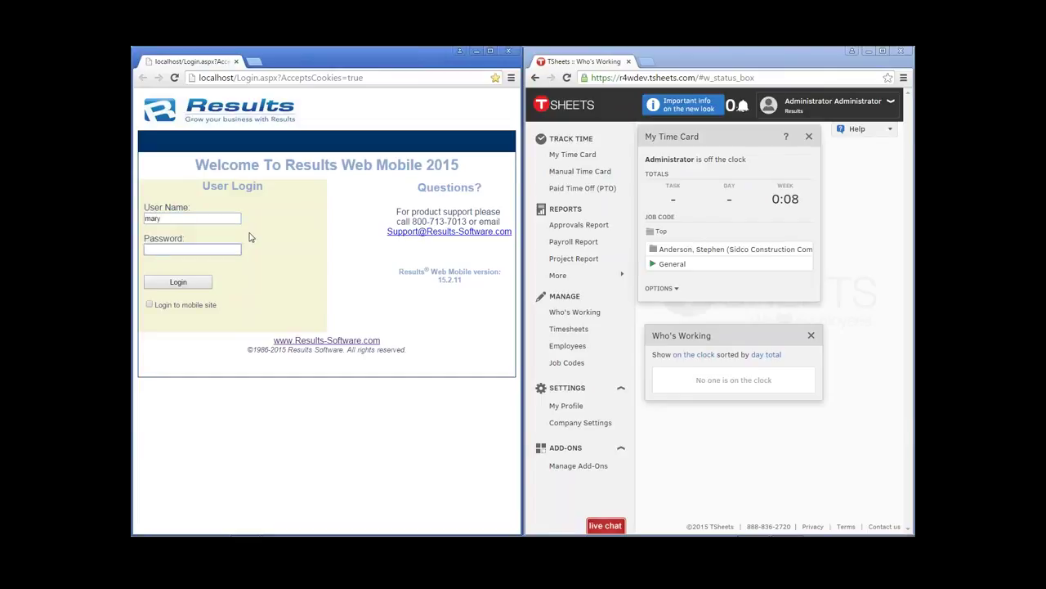
click(151, 305)
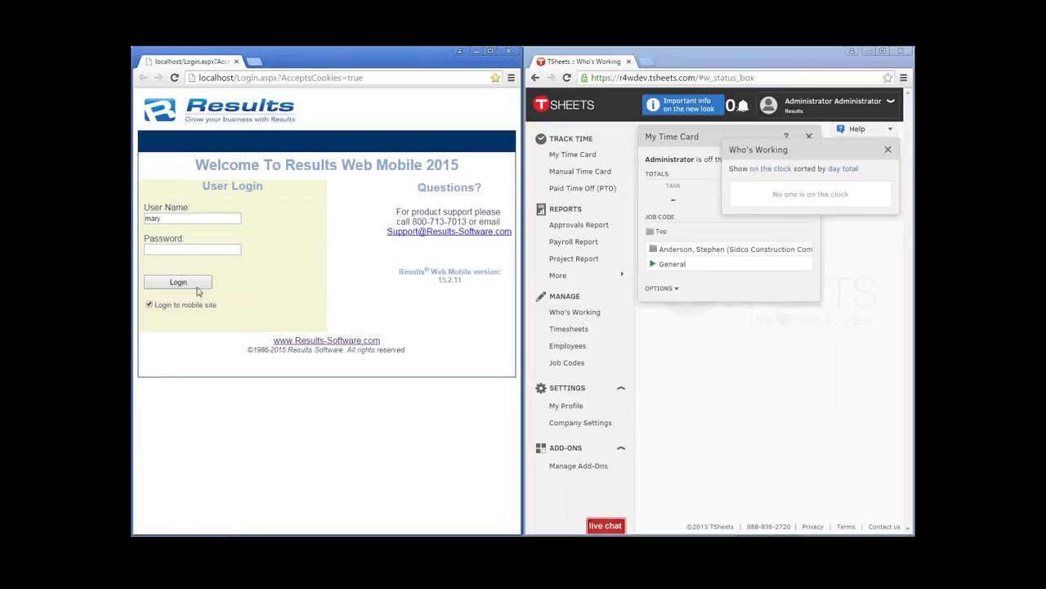
click(178, 282)
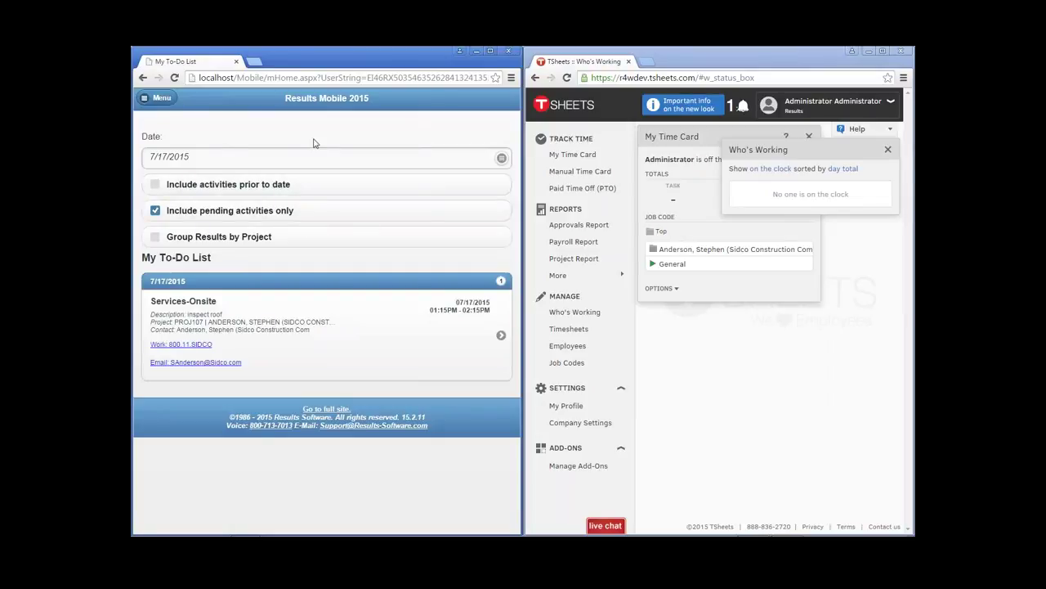
Step: Clock in from Results Mobile, and refresh TSheets to check the employee's status in Who's Working
click(160, 98)
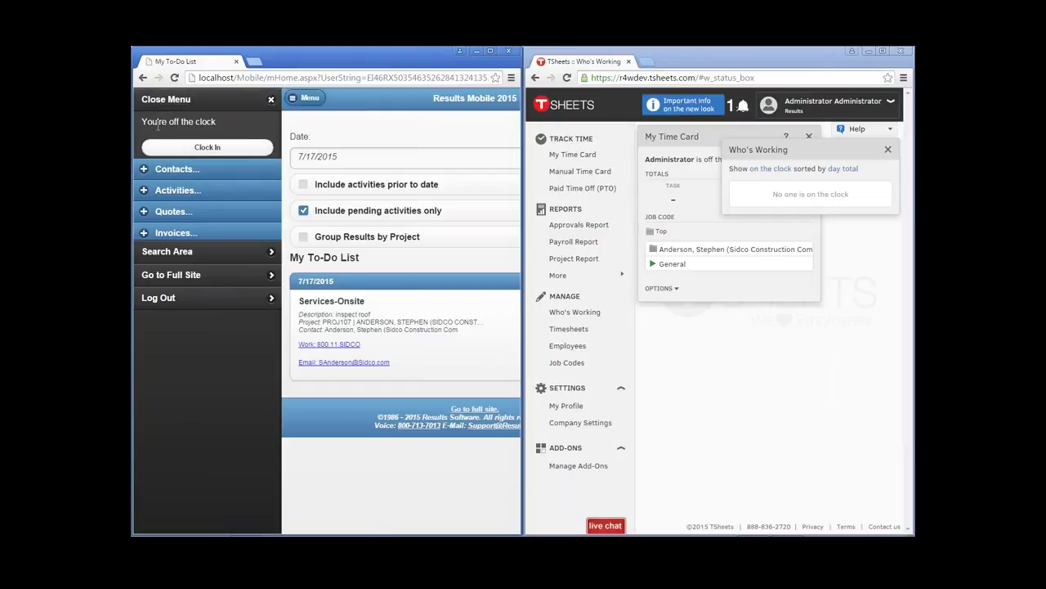
click(206, 152)
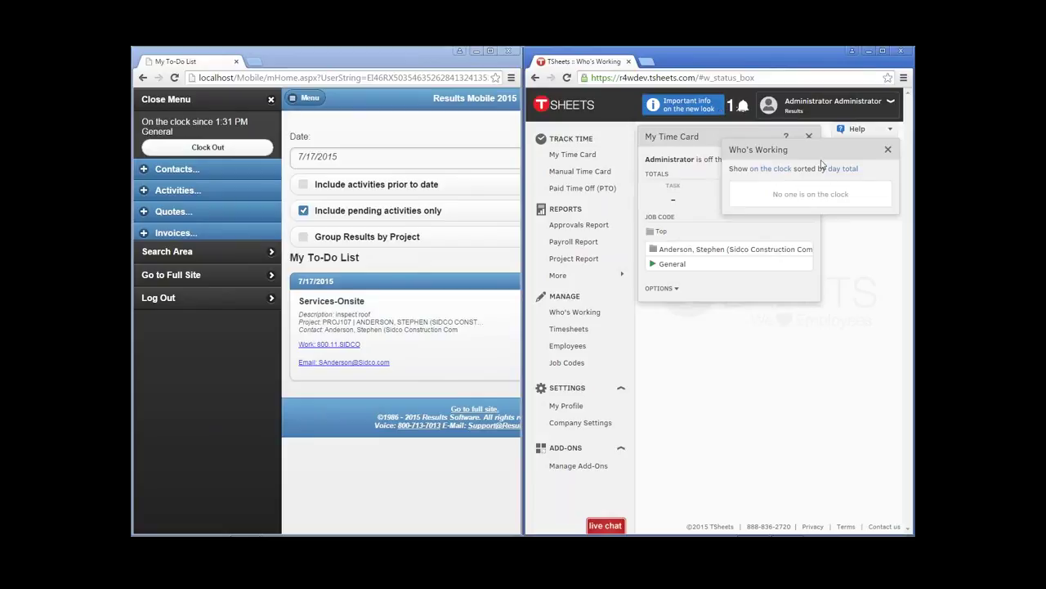
drag(822, 152, 752, 345)
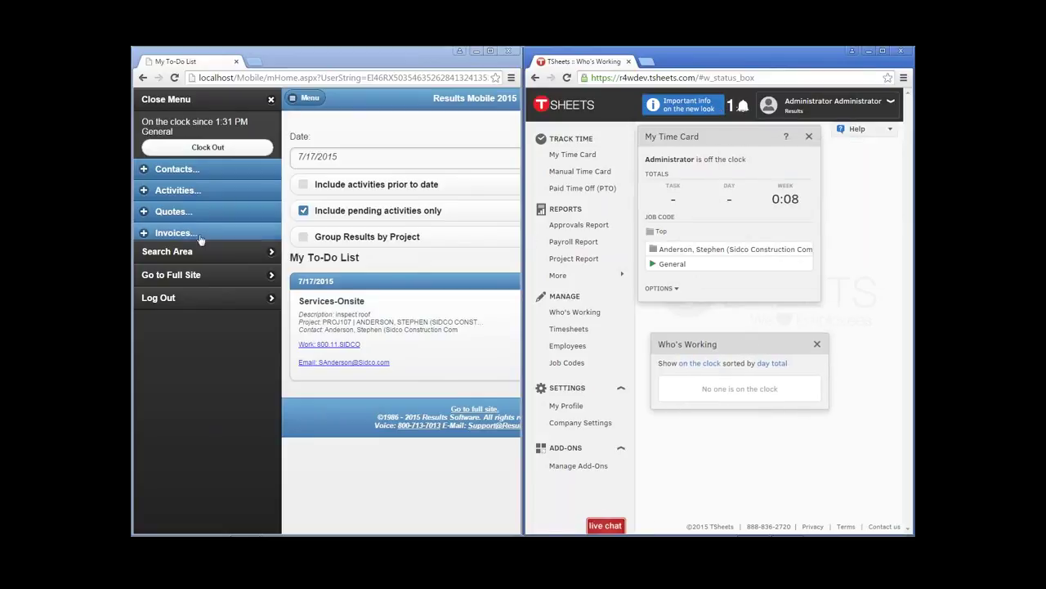
click(208, 147)
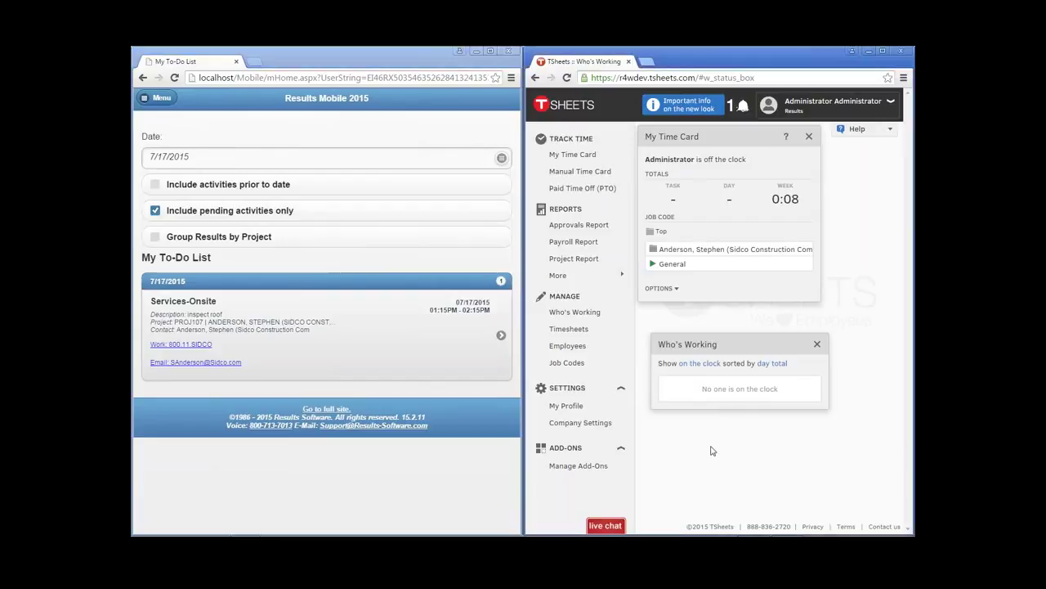
key(F5)
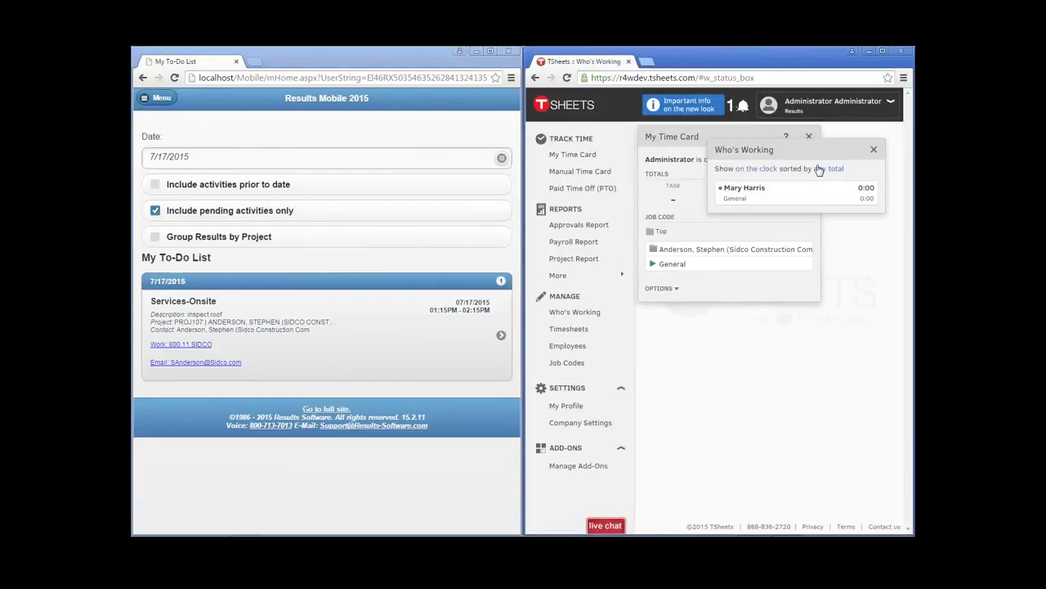
drag(805, 153, 746, 329)
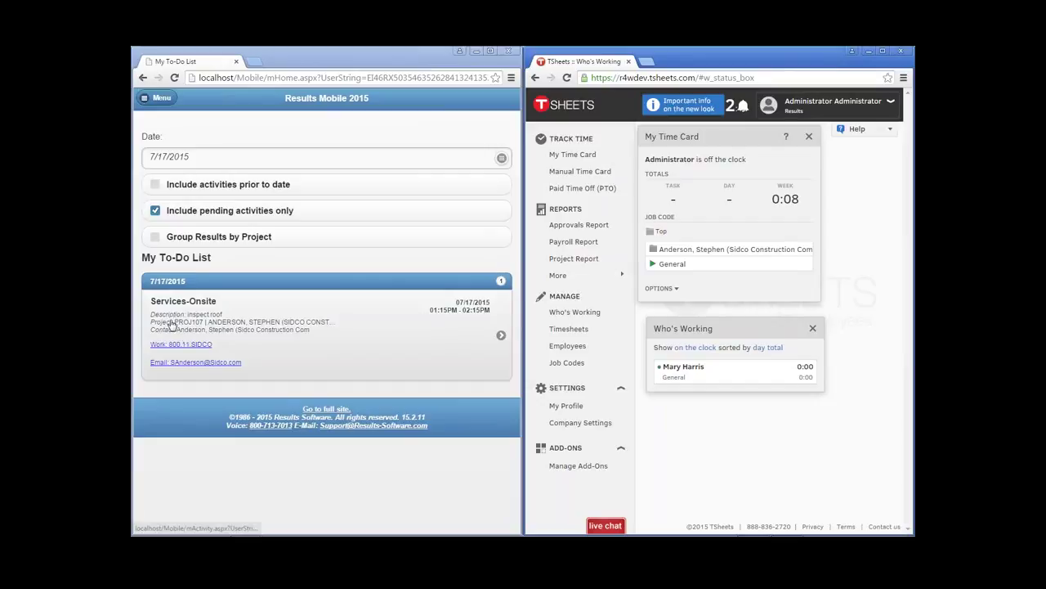
Step: Open the Services-Onsite "inspect roof" activity from the mobile to-do list and expand its Links to view the linked records
click(206, 314)
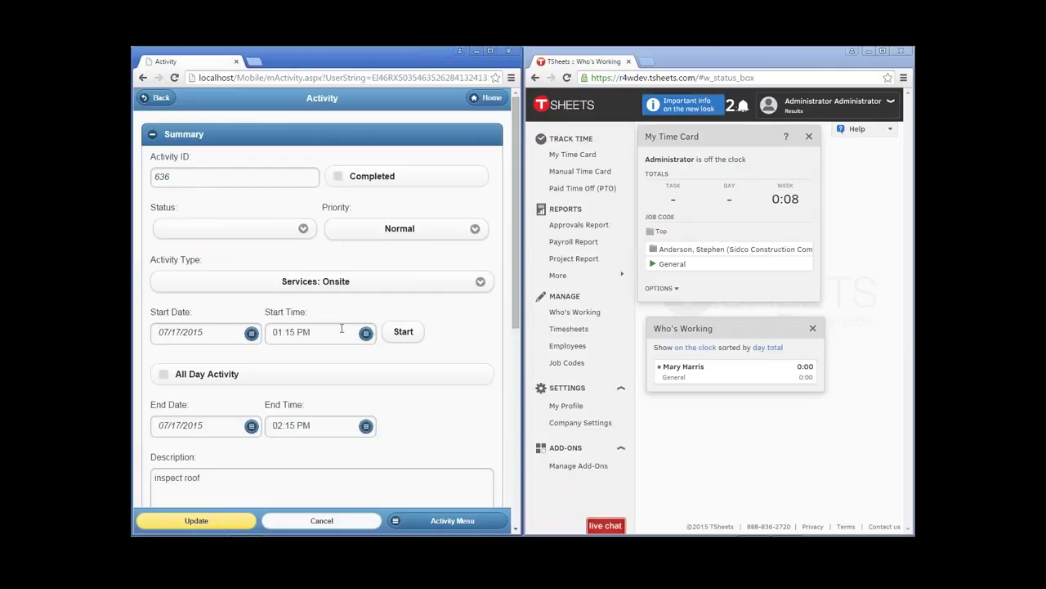
scroll(273, 309, down, 2)
click(210, 318)
scroll(322, 338, down, 2)
click(154, 439)
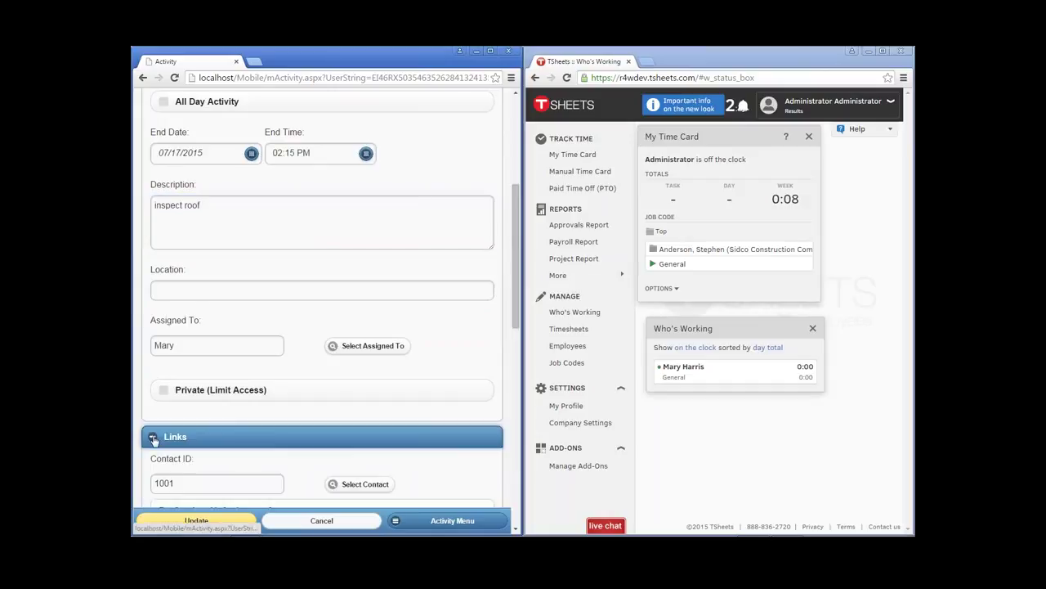
scroll(222, 248, down, 4)
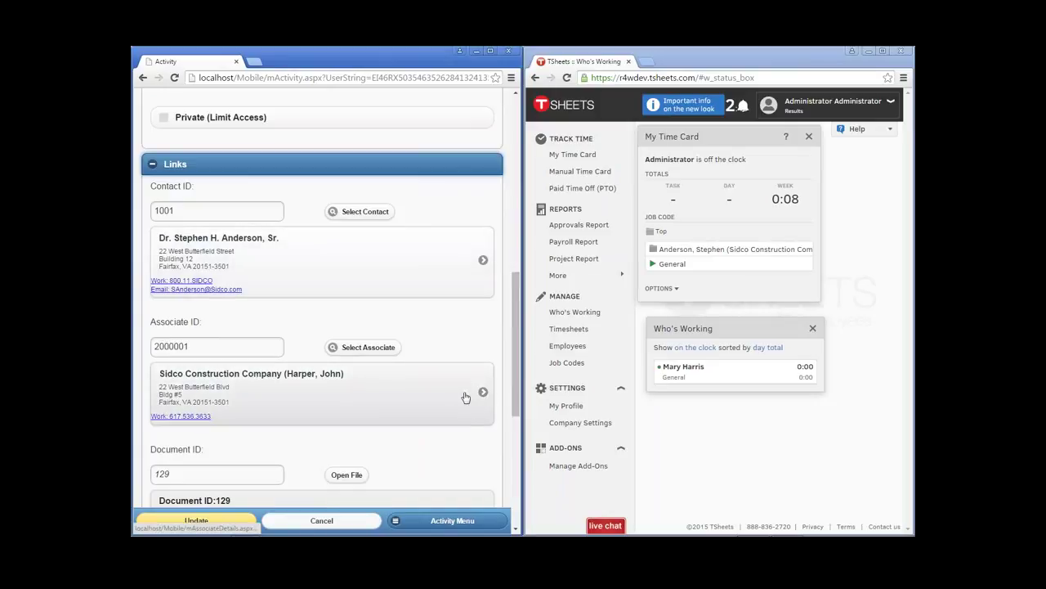
scroll(464, 376, down, 2)
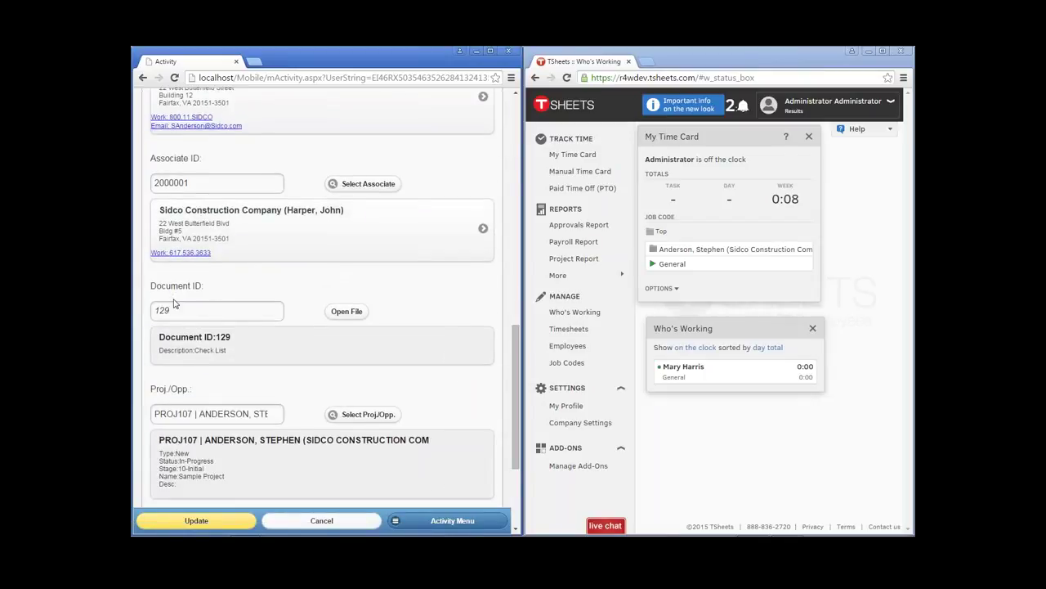
Step: Open the activity's linked Check List document in Word, look over its items at a larger zoom, and close it
click(347, 311)
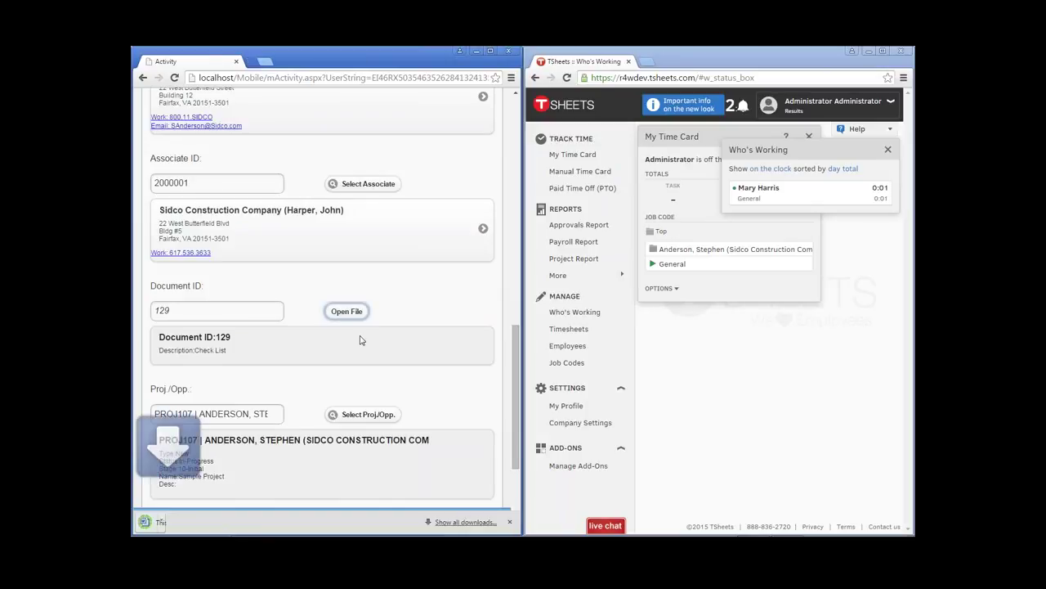
click(200, 530)
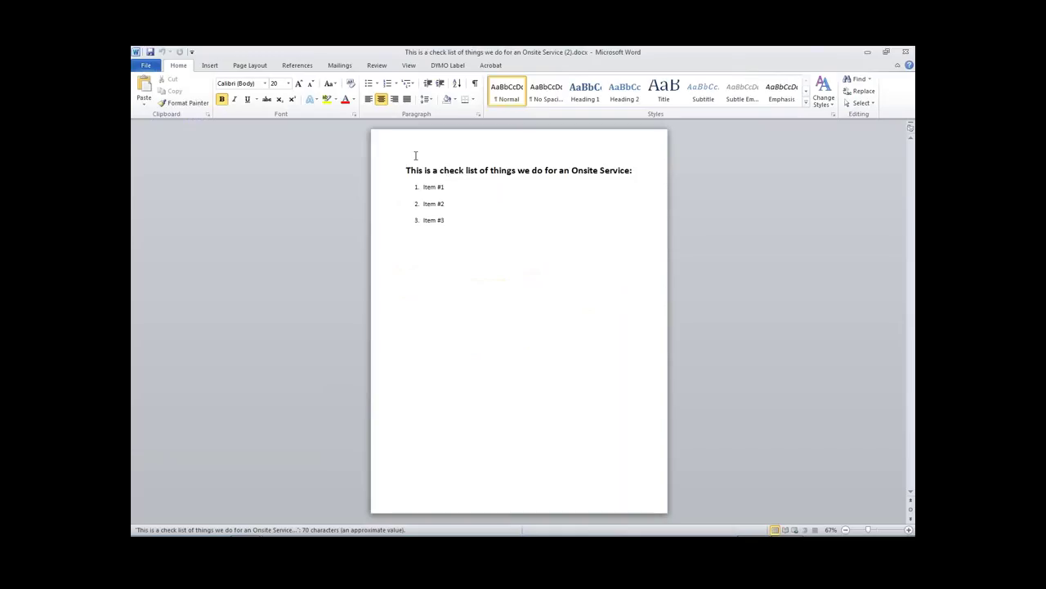
drag(485, 250, 389, 161)
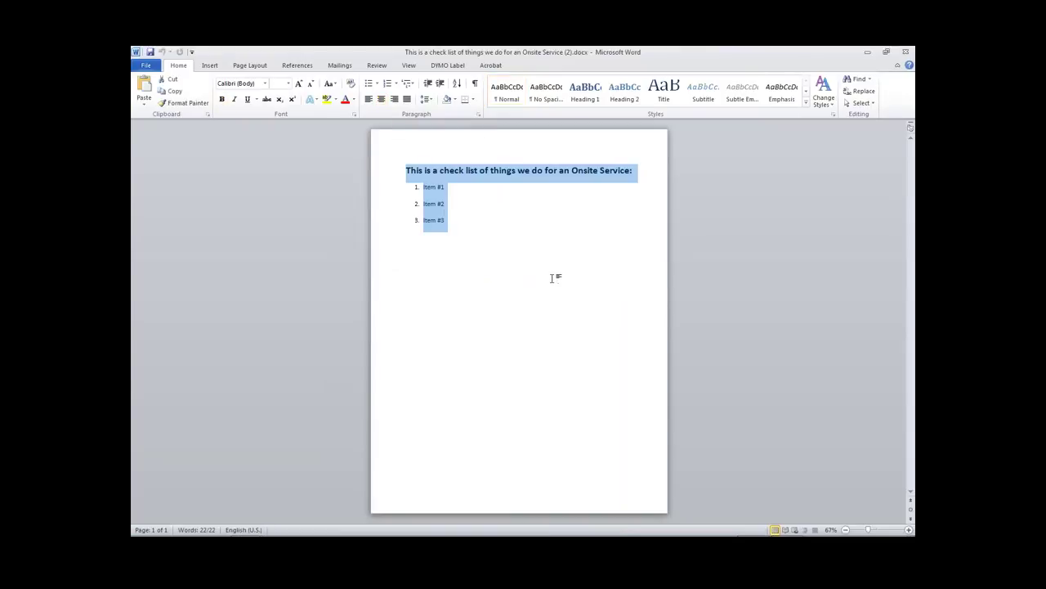
scroll(554, 278, up, 6)
scroll(554, 278, down, 1)
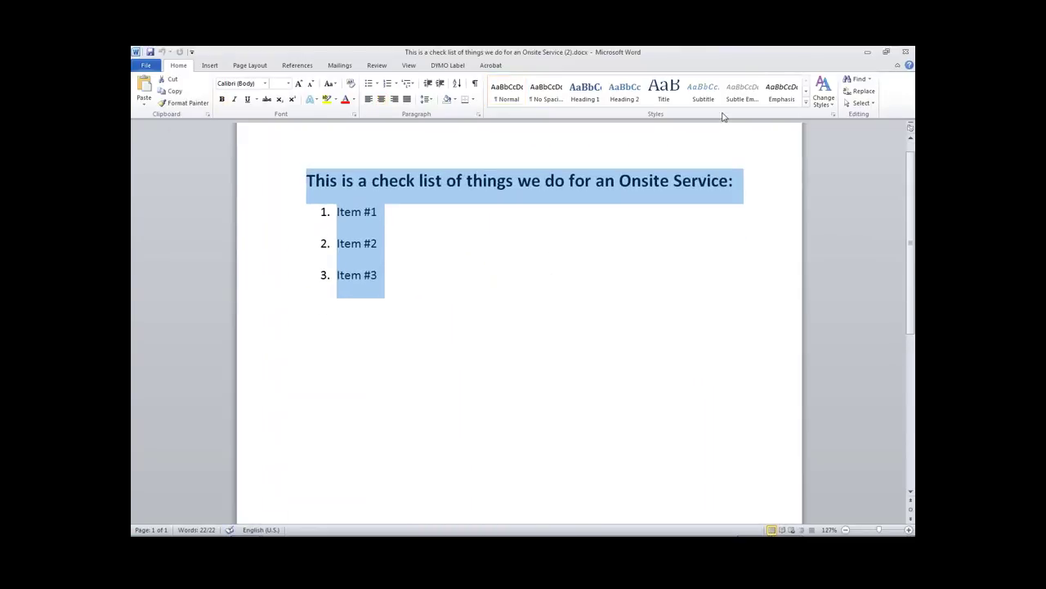
click(906, 51)
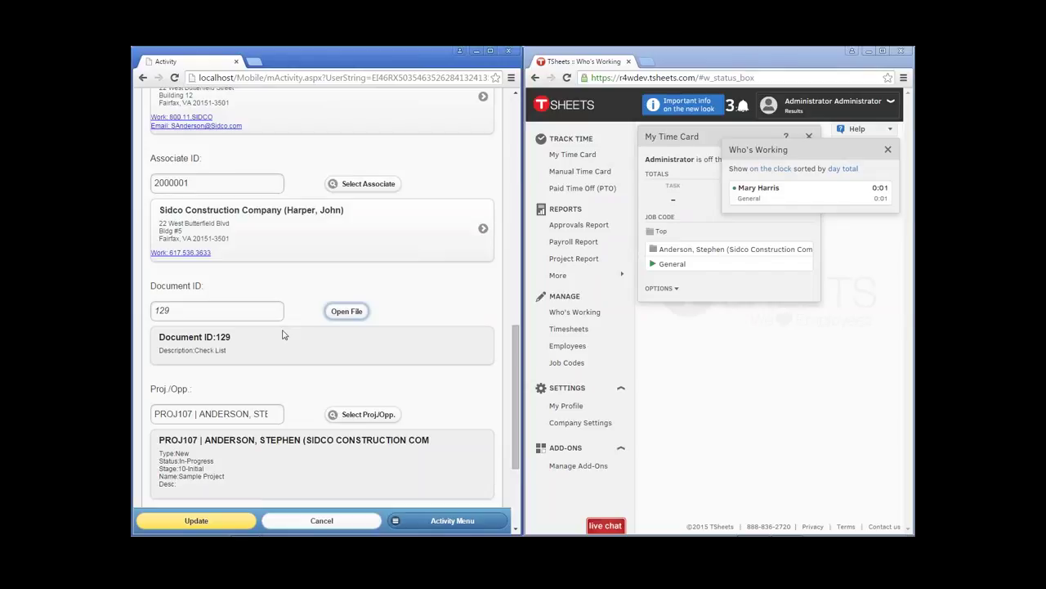
Step: Check the activity's linked project and its Products section, collapsing each section after viewing
scroll(283, 334, down, 3)
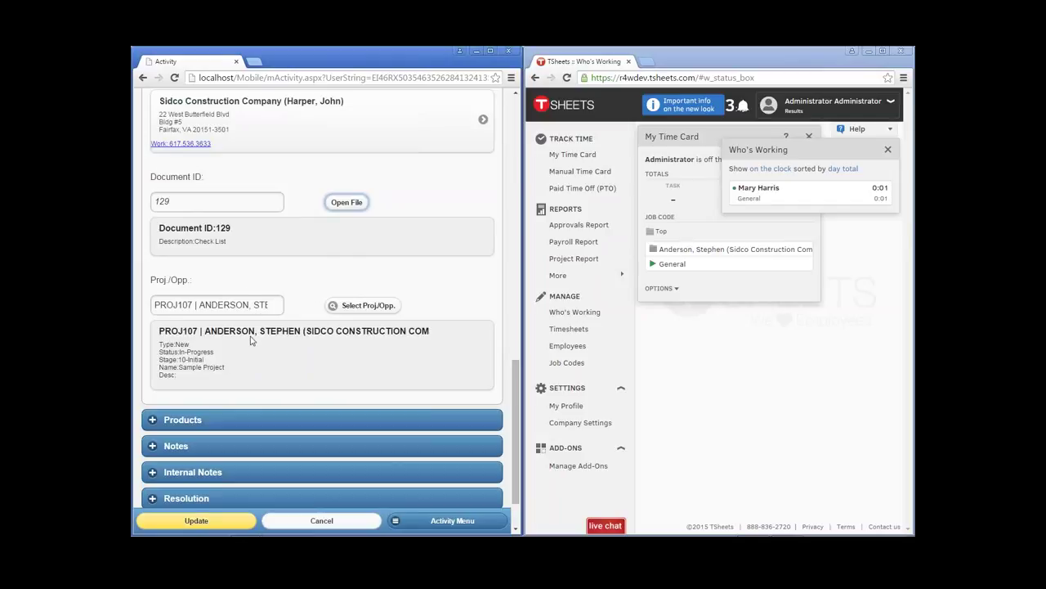
scroll(248, 294, up, 7)
click(160, 170)
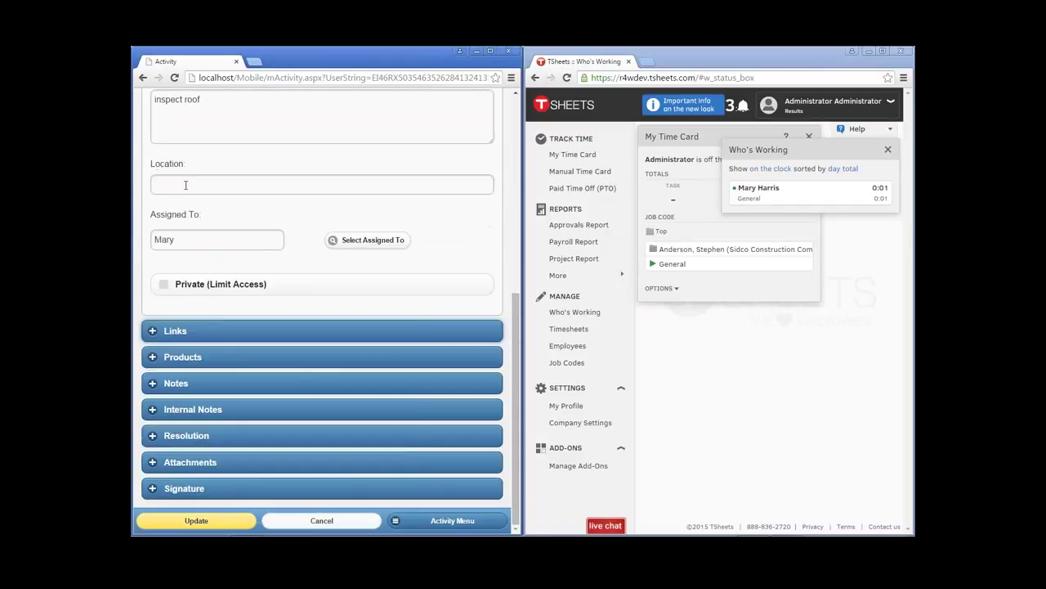
click(203, 358)
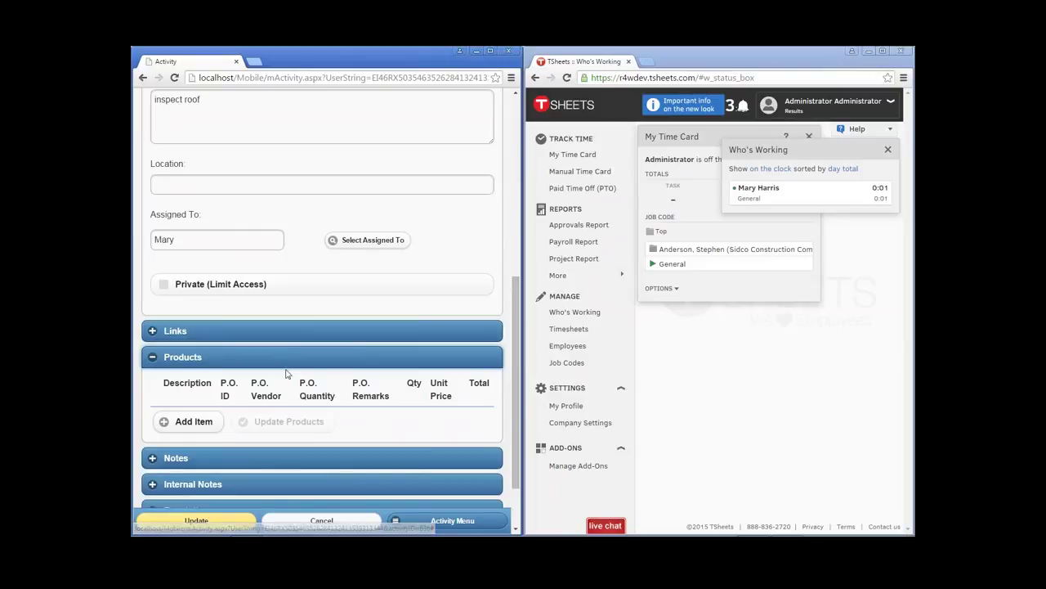
click(157, 358)
Step: Add the line "jksdhdjsdhsdfhdjf" below the existing text in the activity's Notes, and collapse that section
click(164, 382)
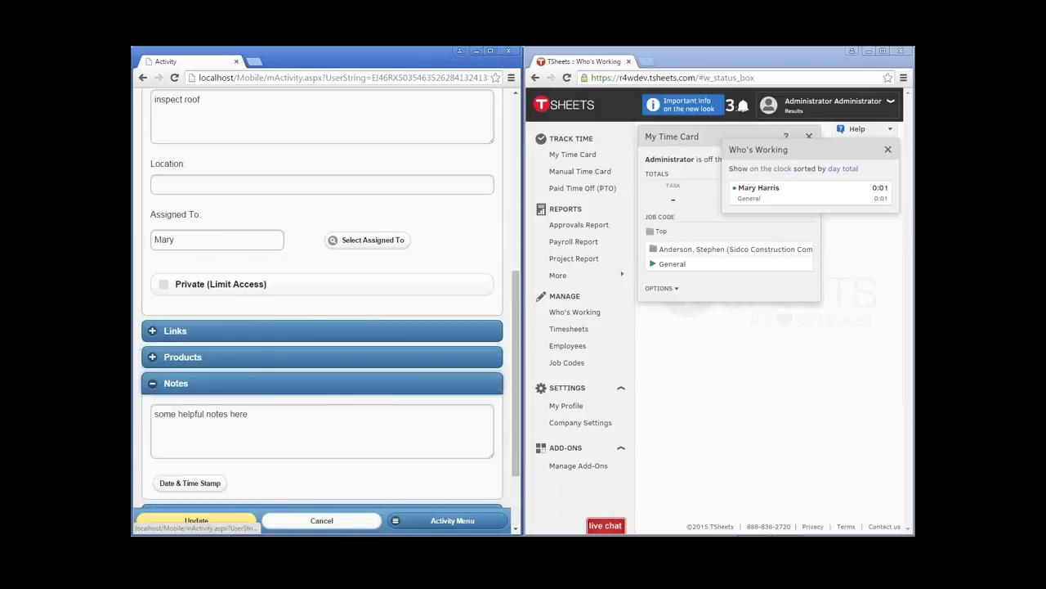
click(255, 421)
key(ctrl+a)
click(254, 432)
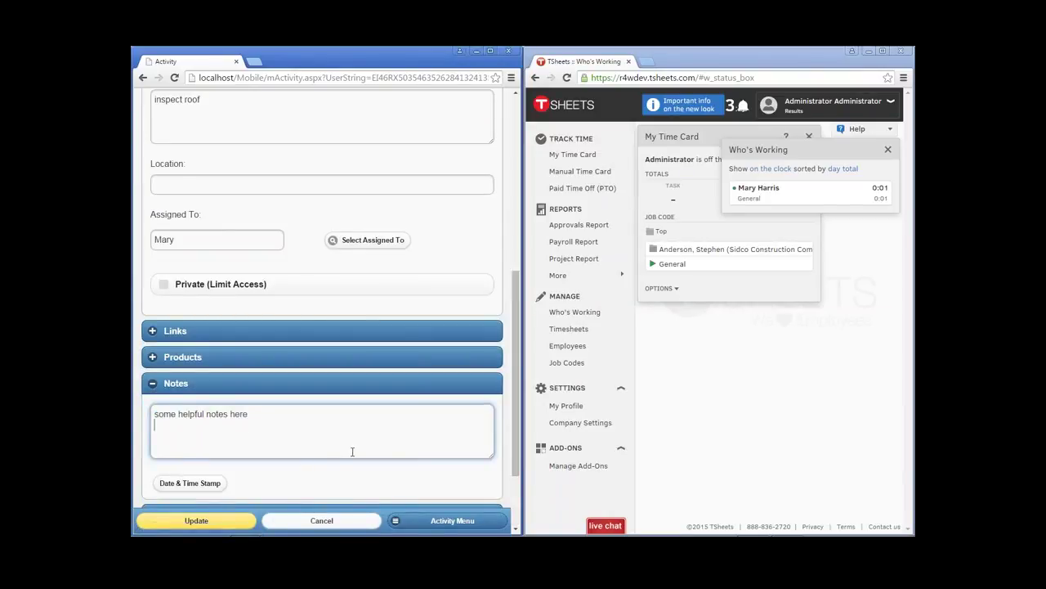
text(jksdhdjsdhsdfhdjf)
click(194, 383)
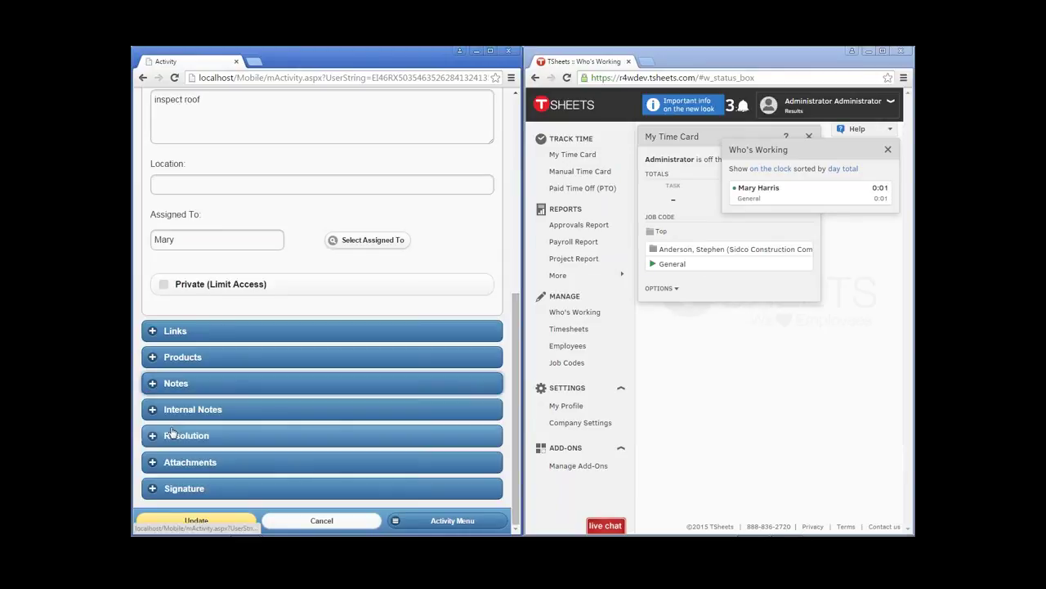
Step: Review the activity's Internal Notes, Resolution and Attachments sections, collapsing each one after viewing
click(152, 412)
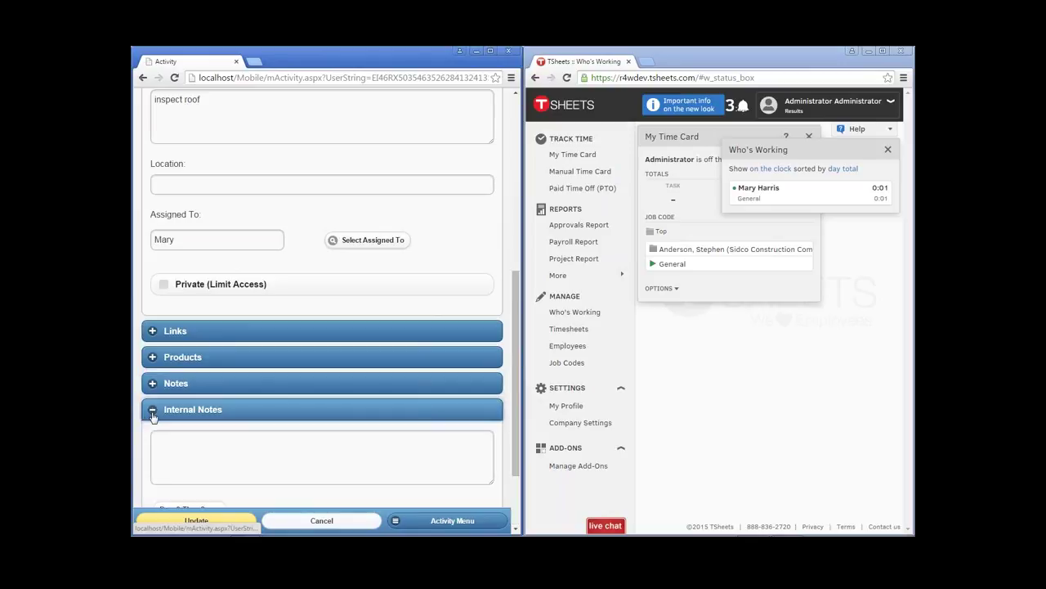
click(152, 413)
click(152, 438)
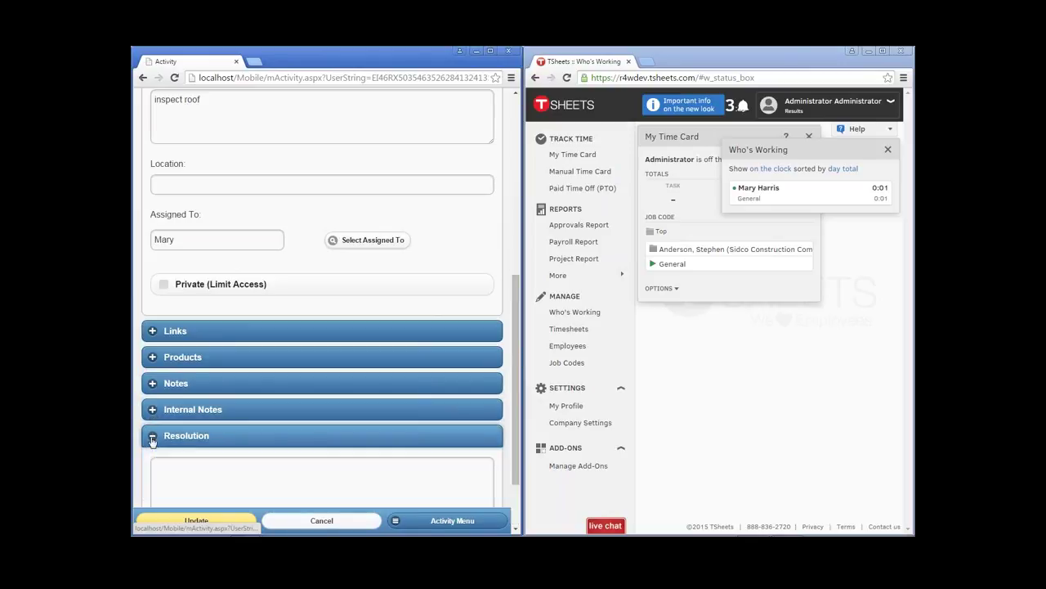
click(152, 439)
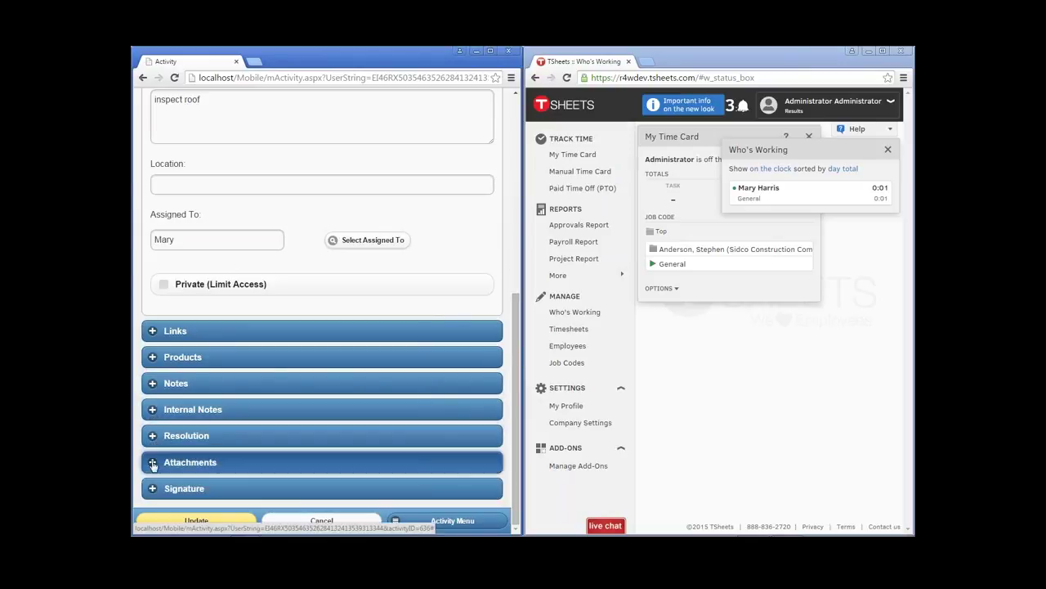
click(152, 462)
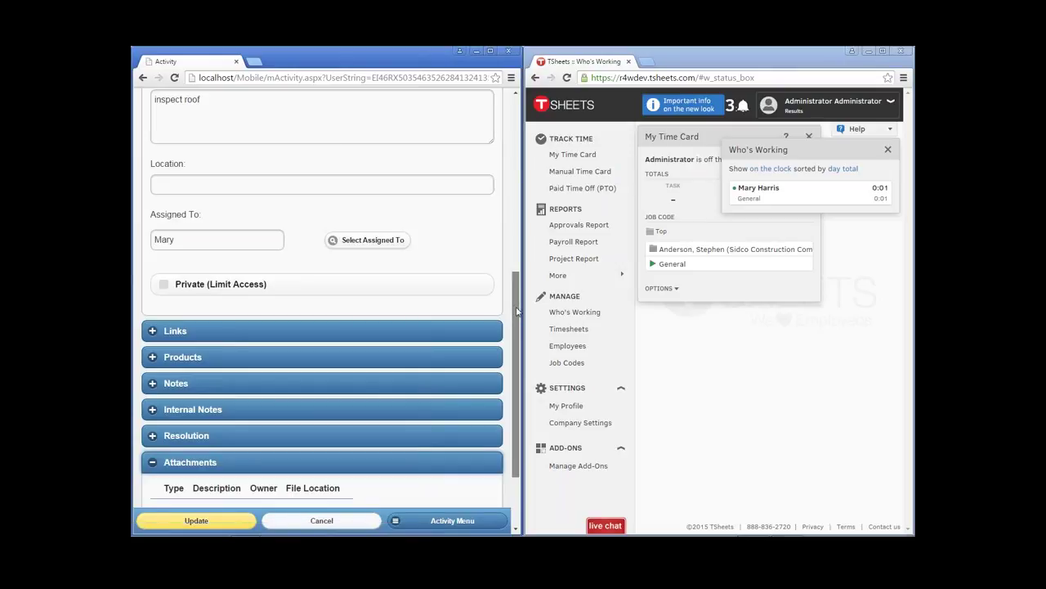
click(343, 462)
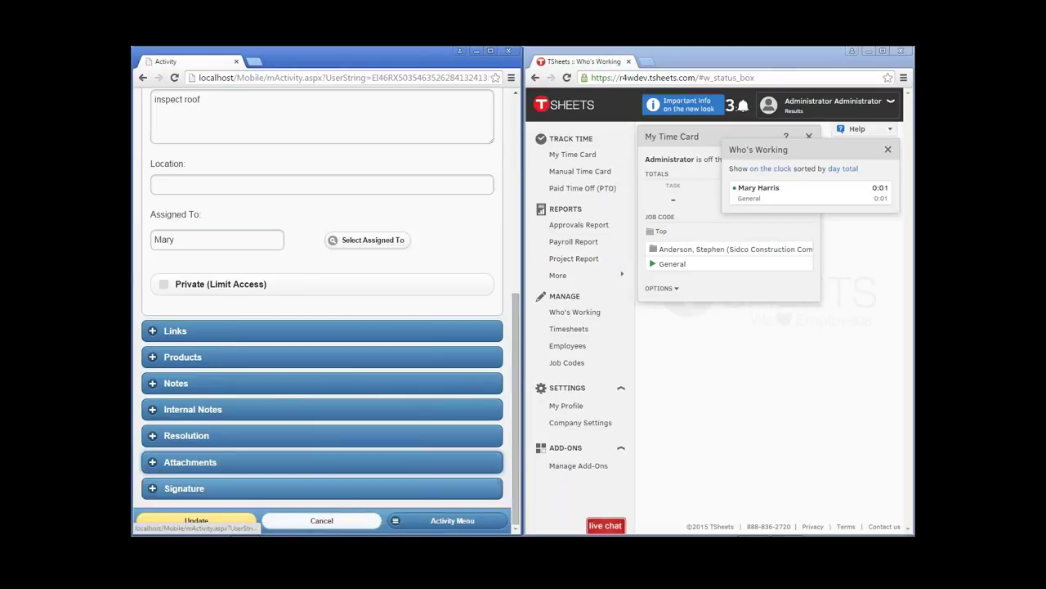
Step: Start the inspect roof activity from its Summary, and move the TSheets Who's Working window below My Time Card
scroll(352, 409, up, 5)
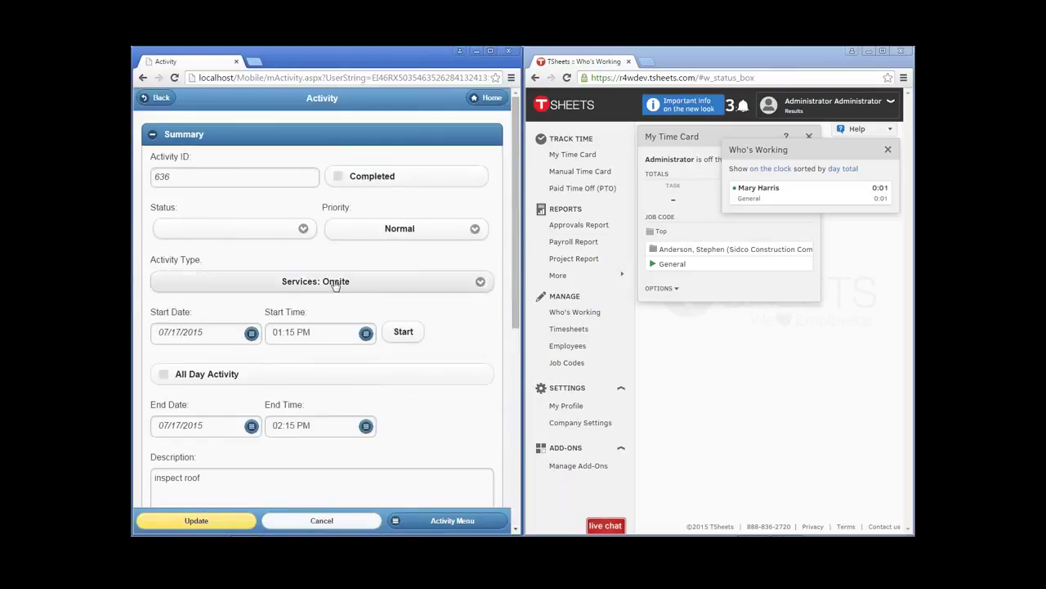
click(403, 335)
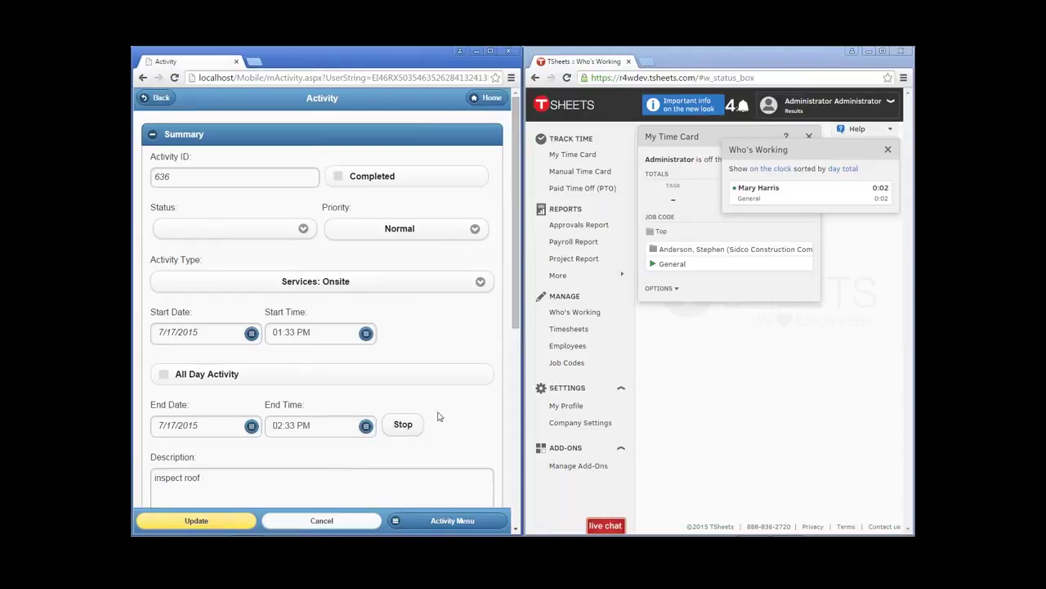
drag(889, 144, 766, 347)
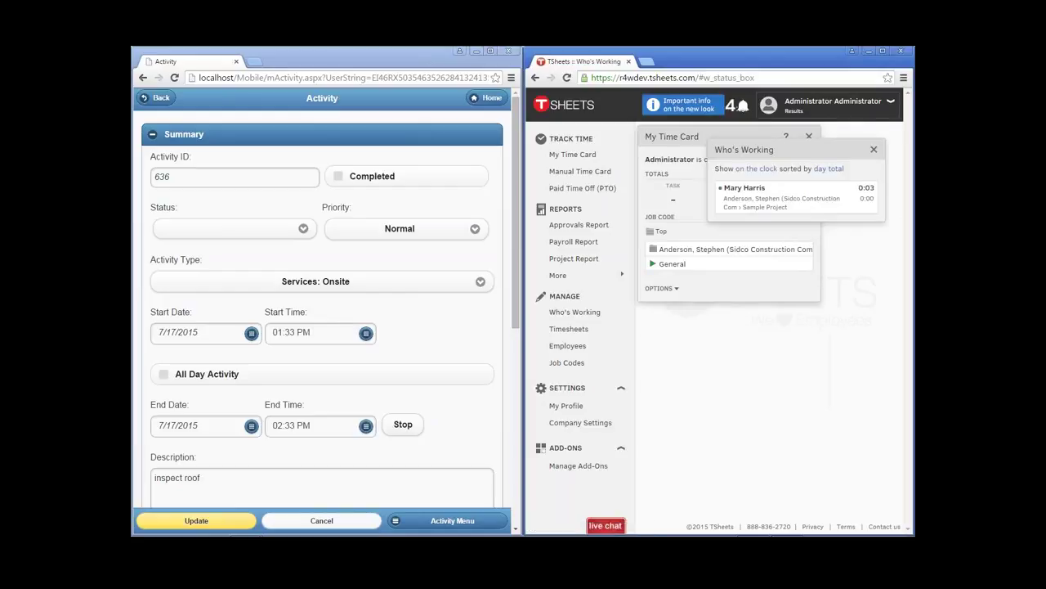
drag(850, 139, 758, 326)
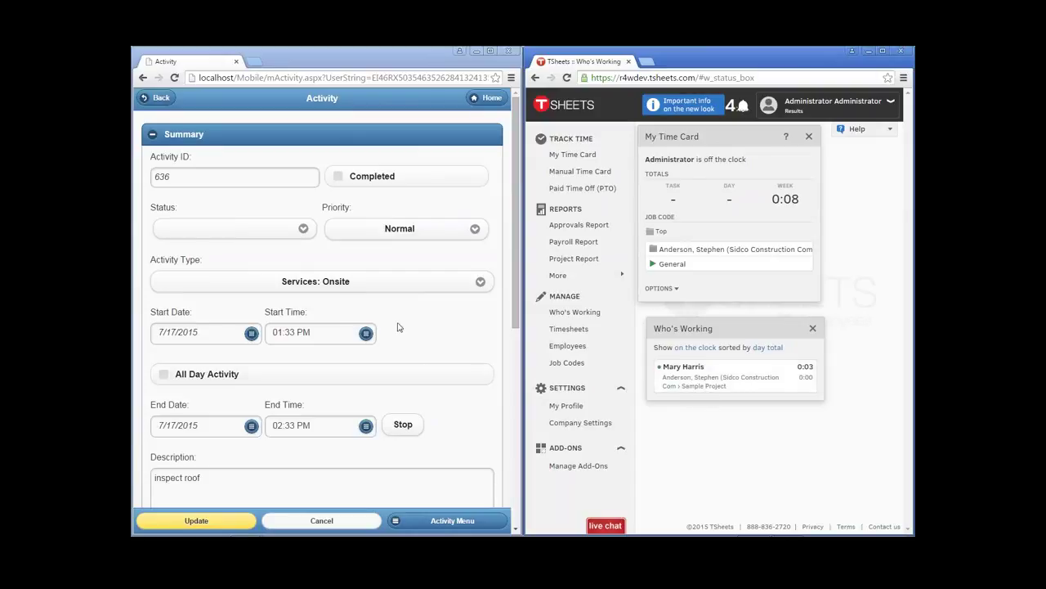
Step: Check the linked project's name in the activity's Links section, and collapse the Links and Summary sections
click(152, 135)
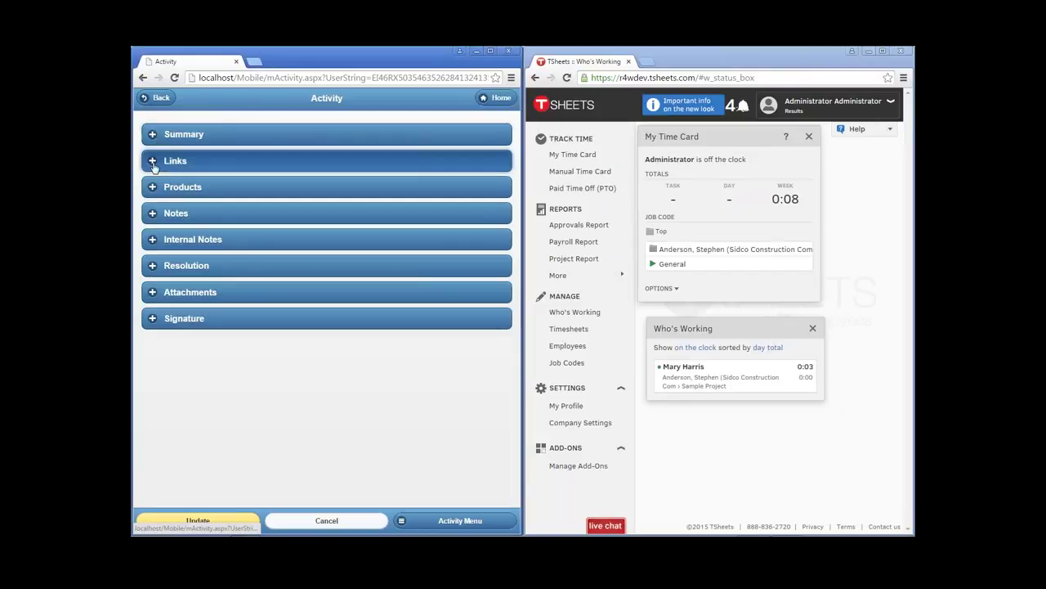
click(155, 161)
scroll(327, 311, down, 3)
scroll(238, 348, down, 3)
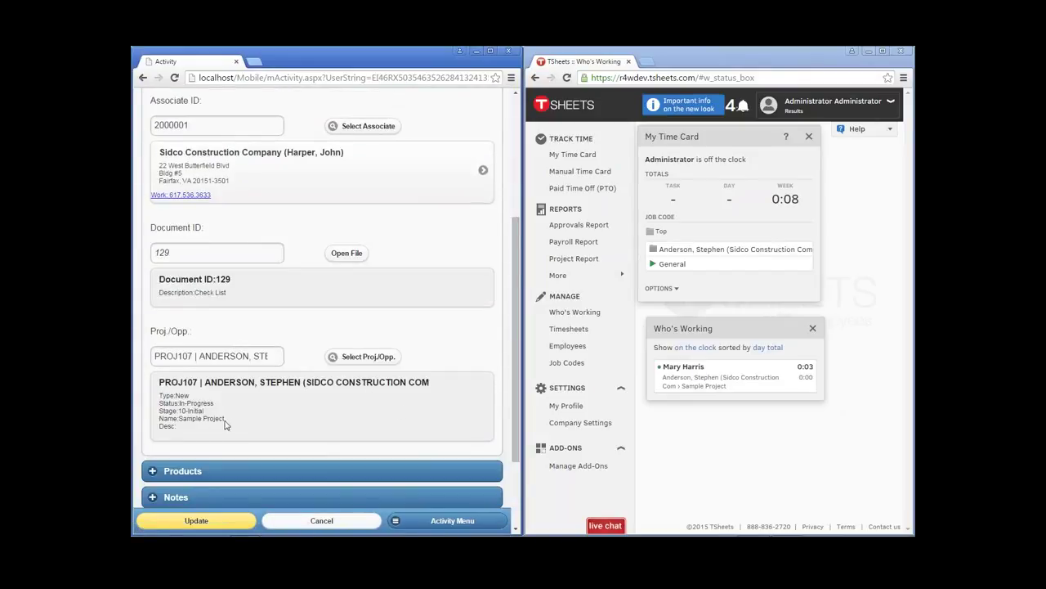
drag(225, 423, 190, 421)
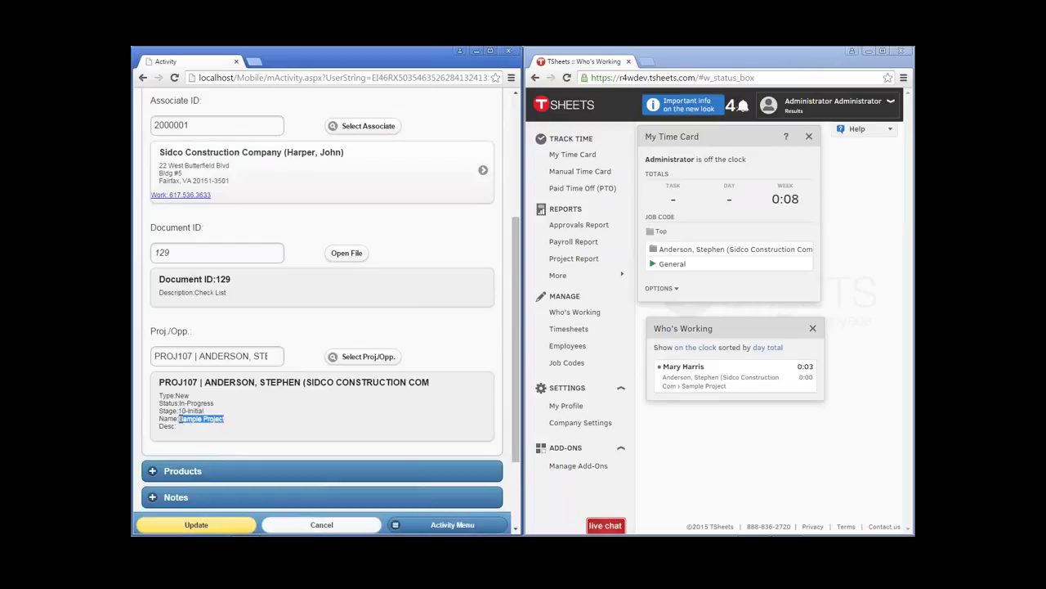
scroll(332, 274, up, 3)
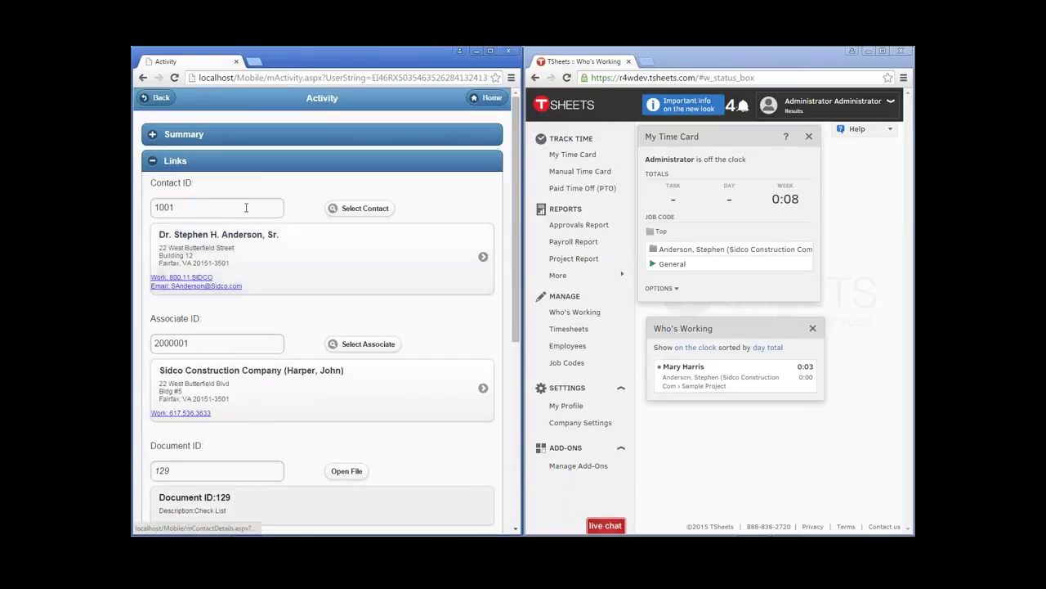
click(154, 160)
click(153, 136)
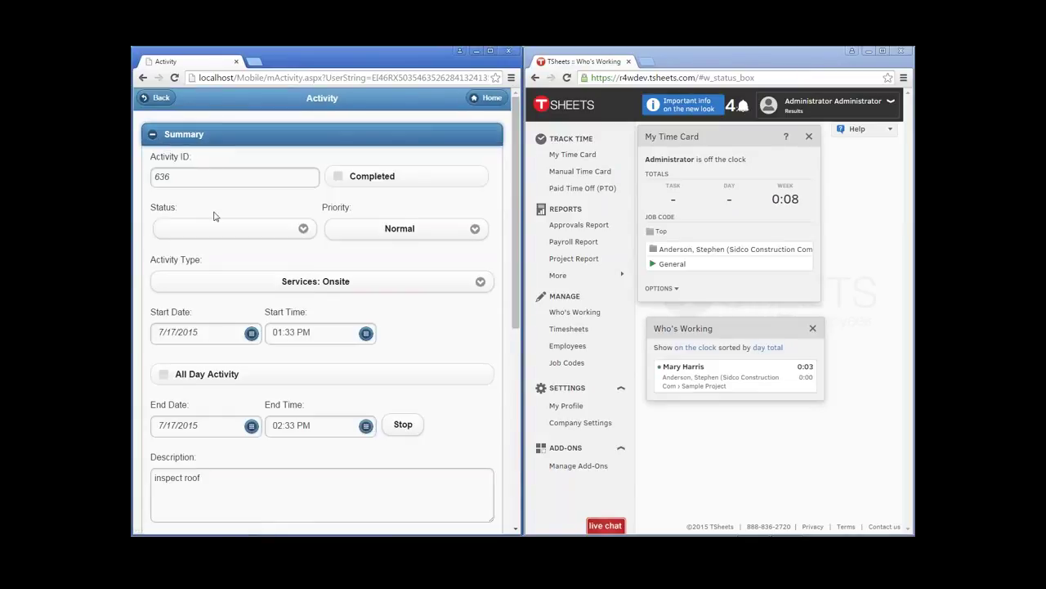
click(154, 138)
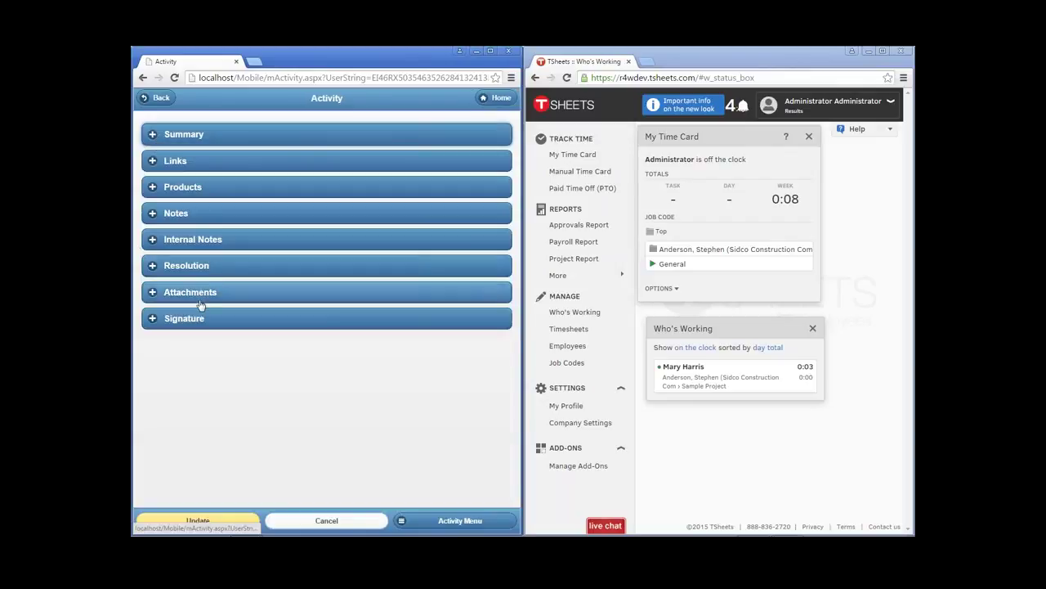
Step: Expand the activity's Attachments and Signature sections, draw a handwritten signature and accept it
click(151, 292)
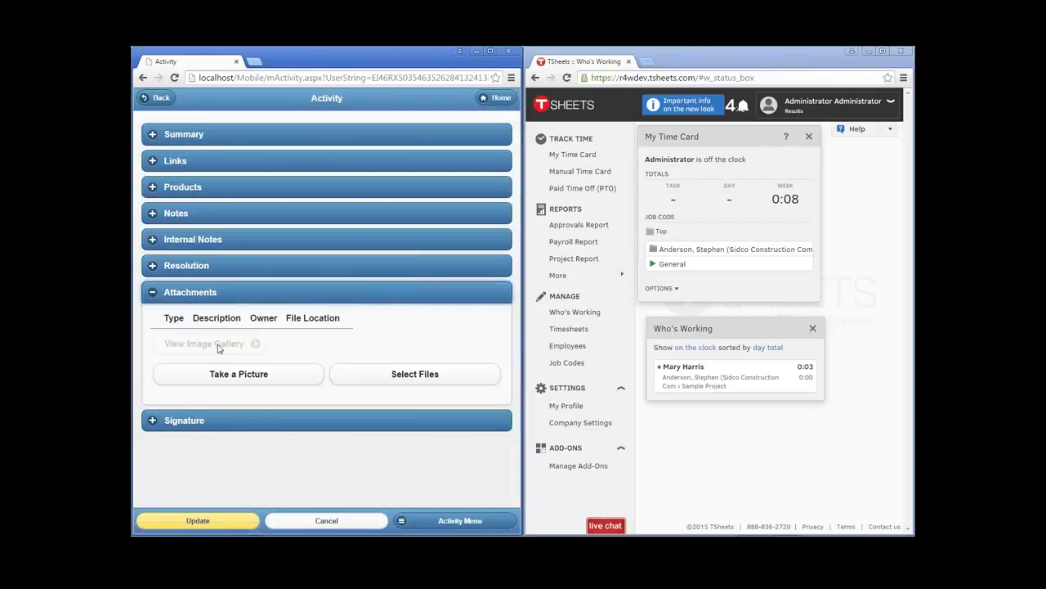
click(231, 380)
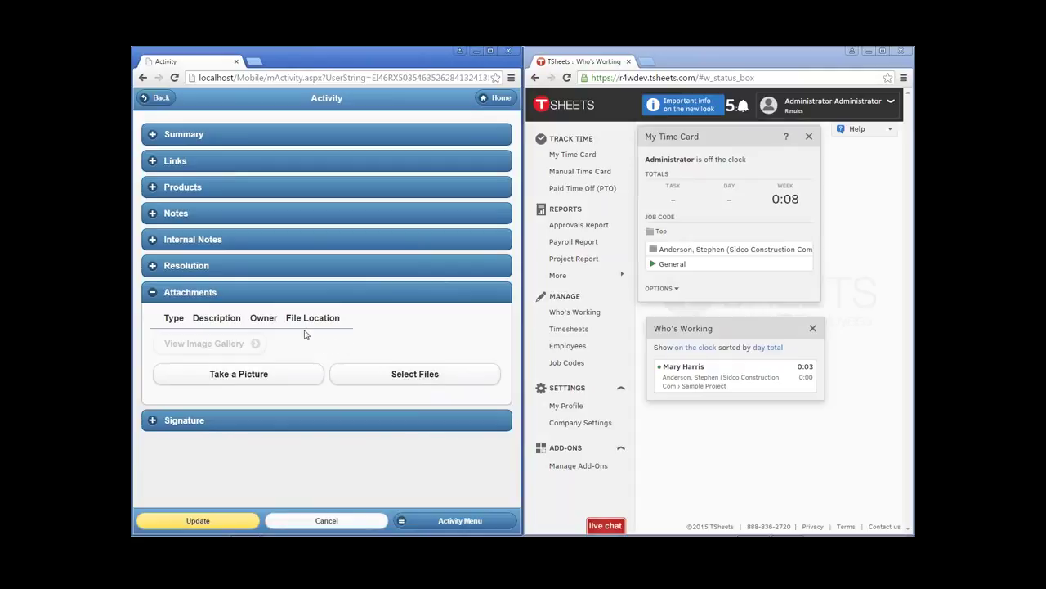
click(150, 422)
mouse_move(246, 458)
mouse_down()
mouse_move(242, 469)
mouse_move(326, 467)
mouse_up()
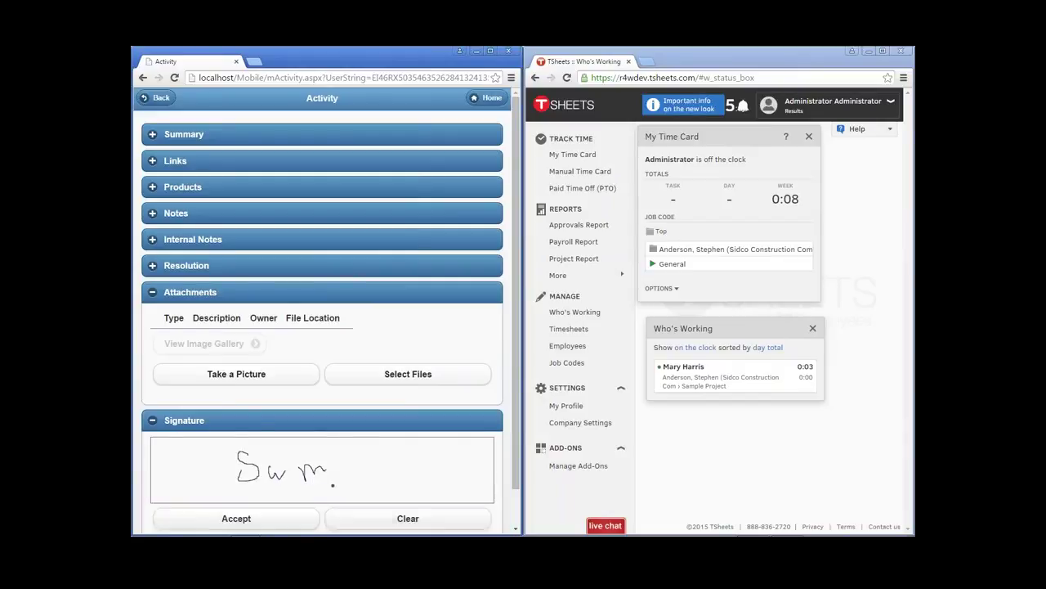
click(245, 519)
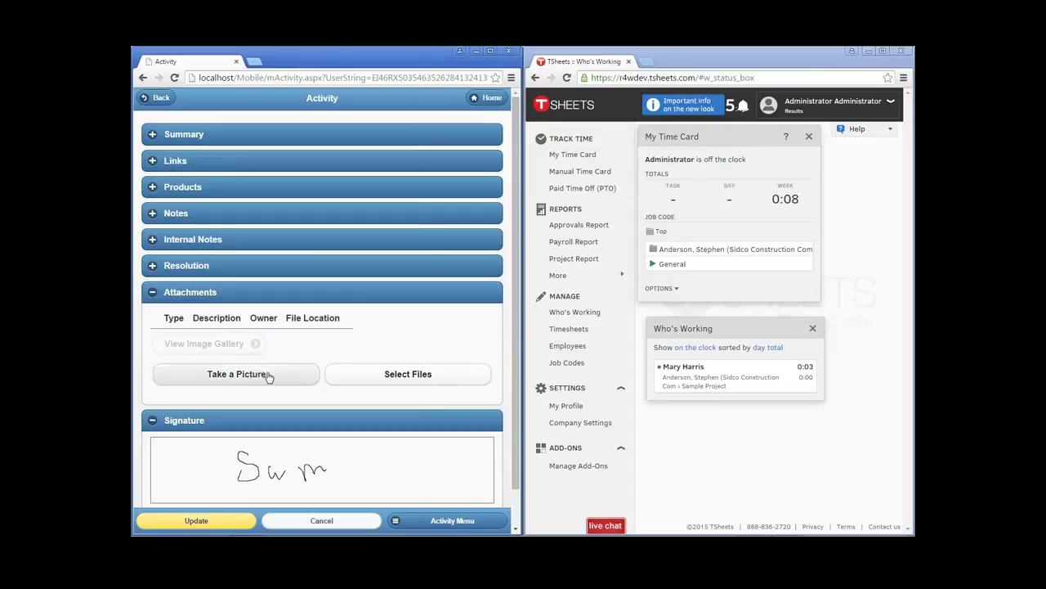
Step: Add the picture Counter-top_Before.jpg to the activity's attachments with the description "Before"
click(269, 376)
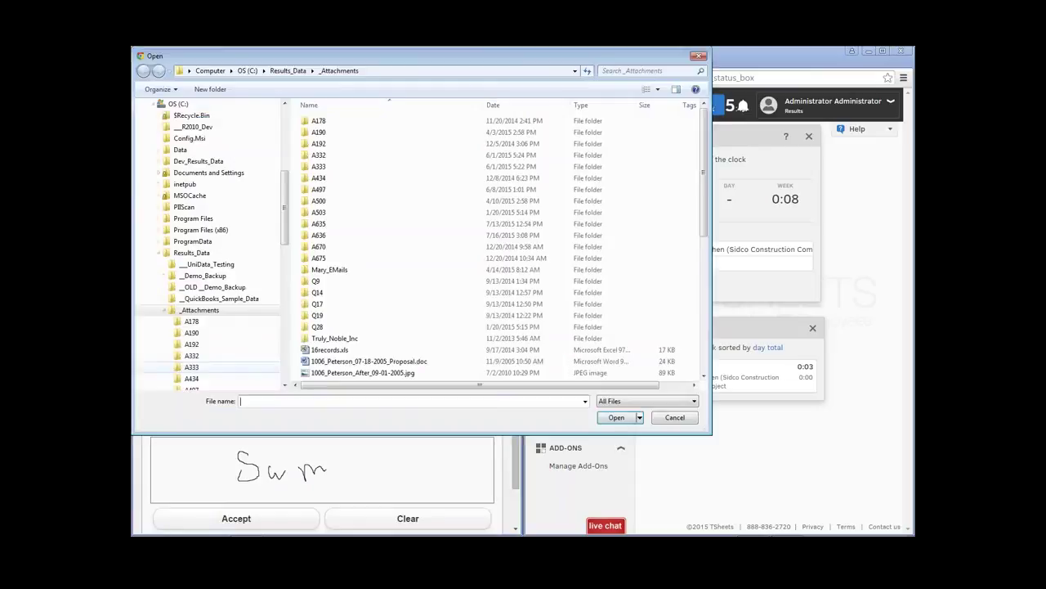
click(706, 370)
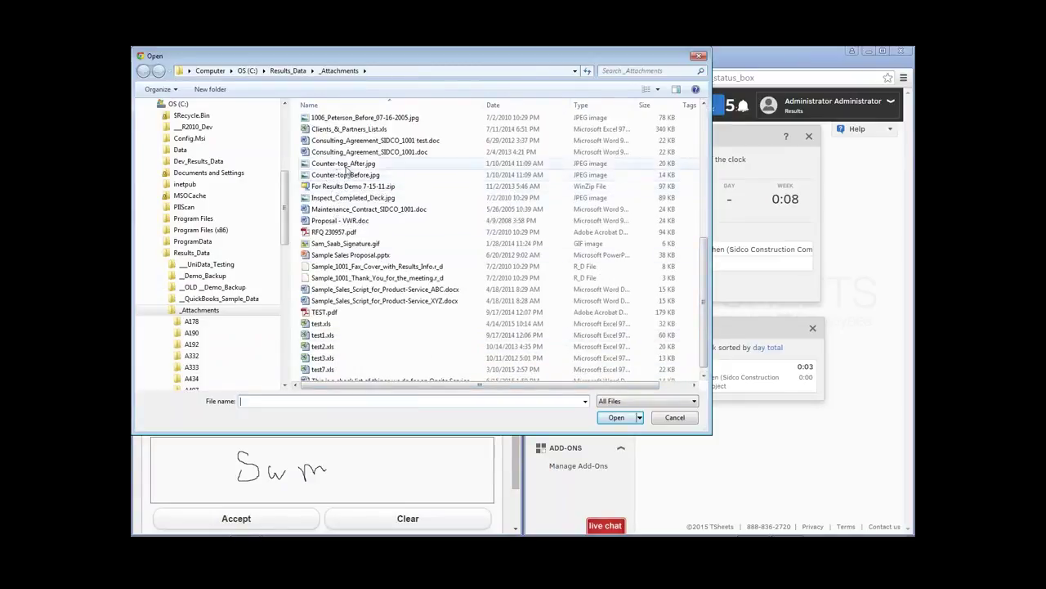
double_click(354, 177)
click(284, 437)
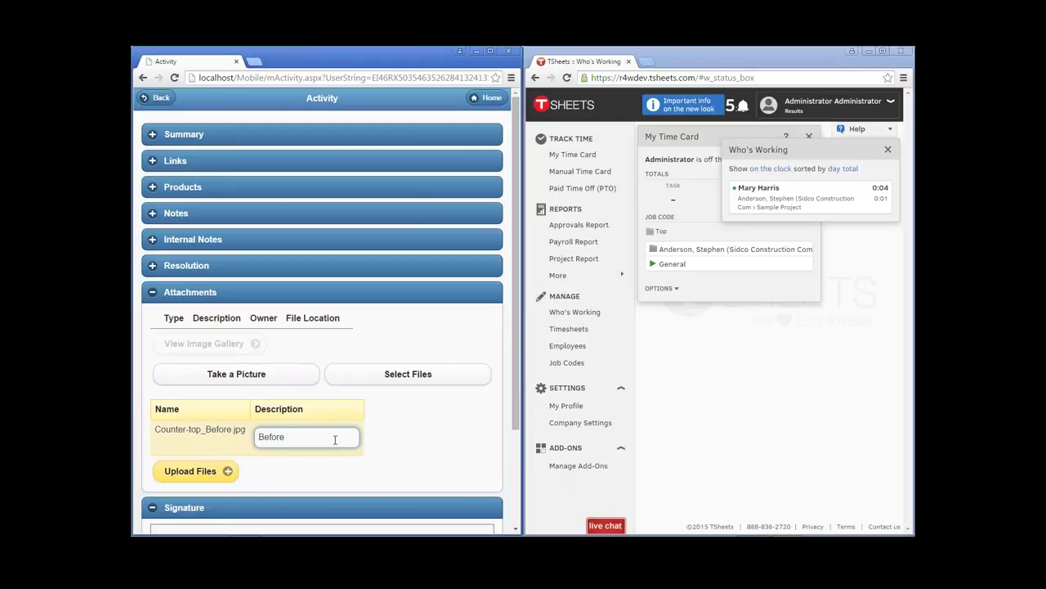
Step: Add the picture Counter-top_After.jpg with the description "after", and upload both pictures to the activity
click(235, 381)
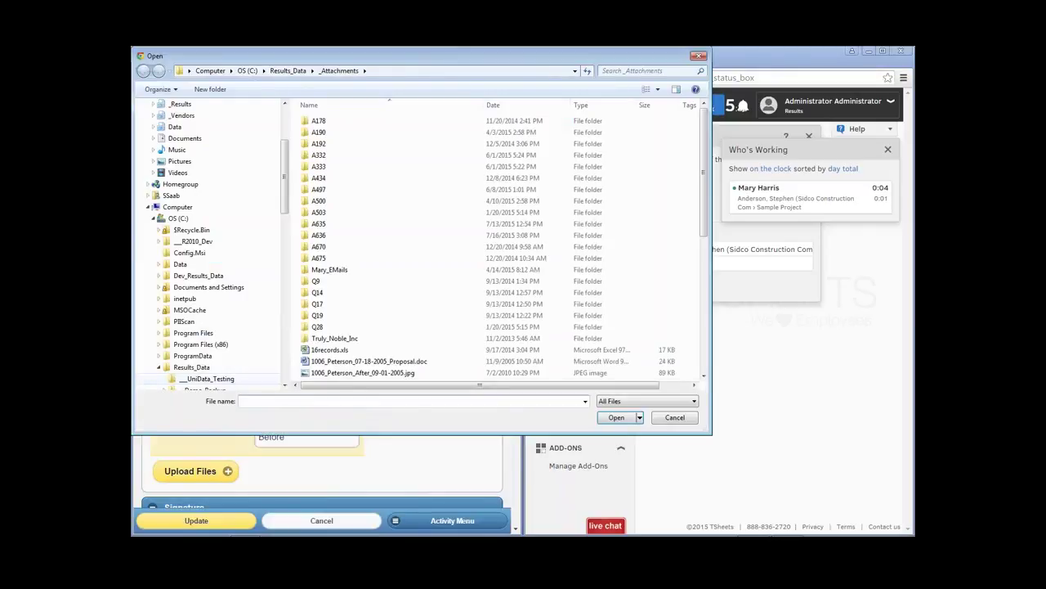
click(704, 365)
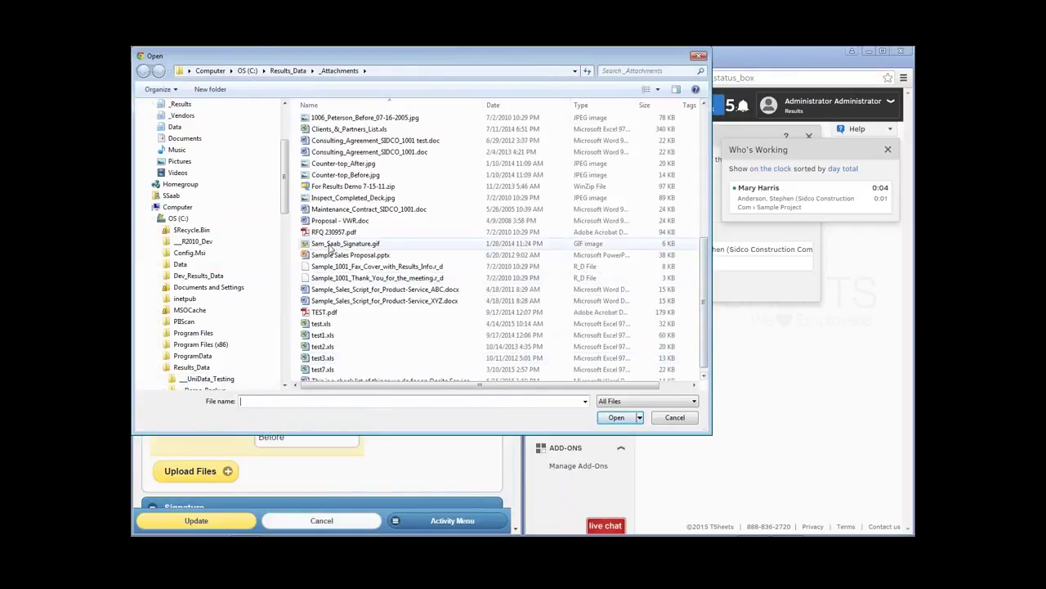
double_click(355, 165)
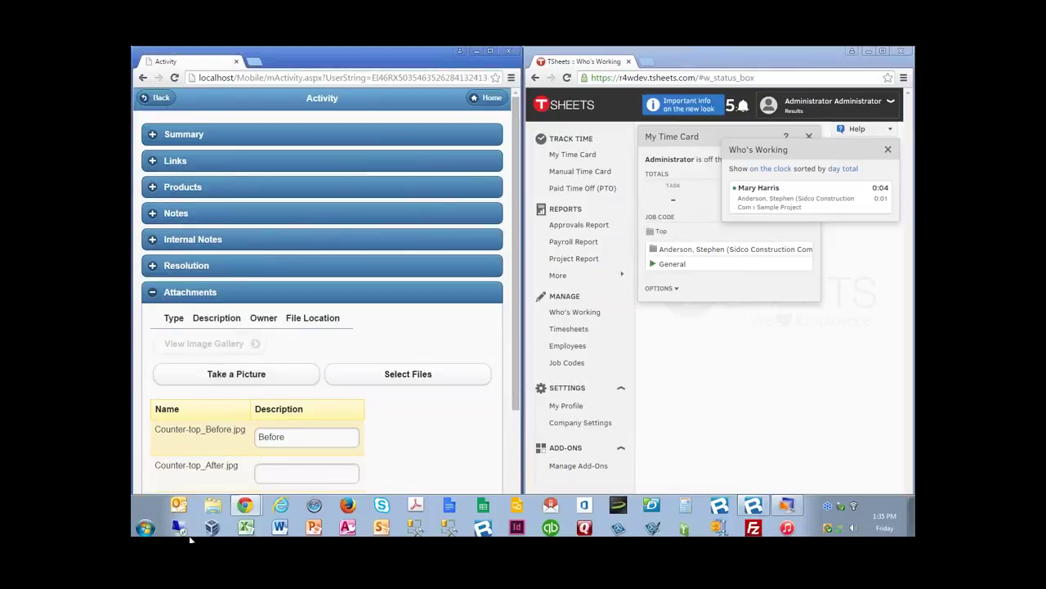
click(273, 470)
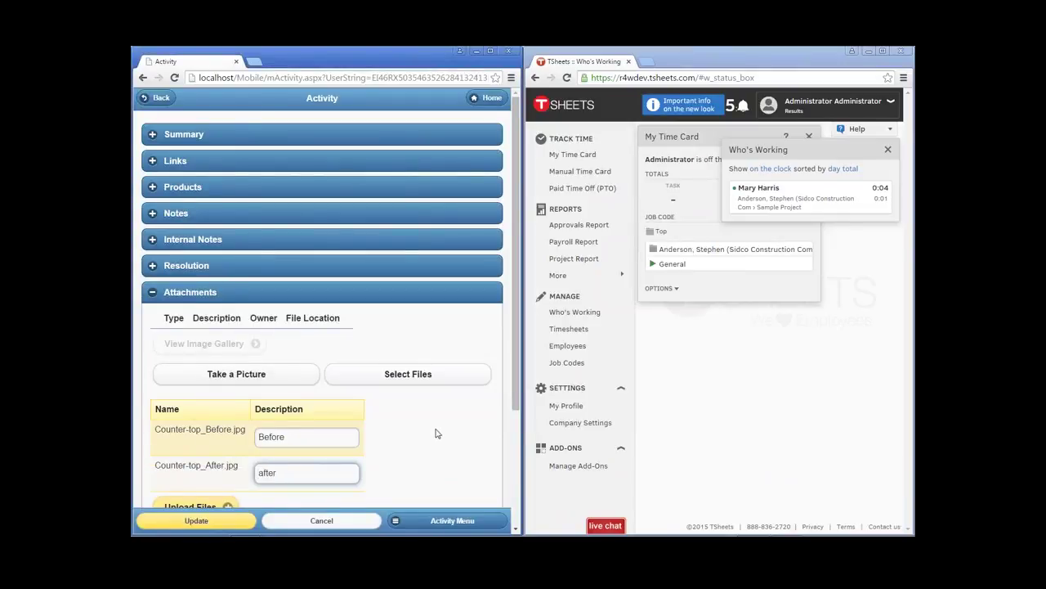
scroll(509, 413, down, 1)
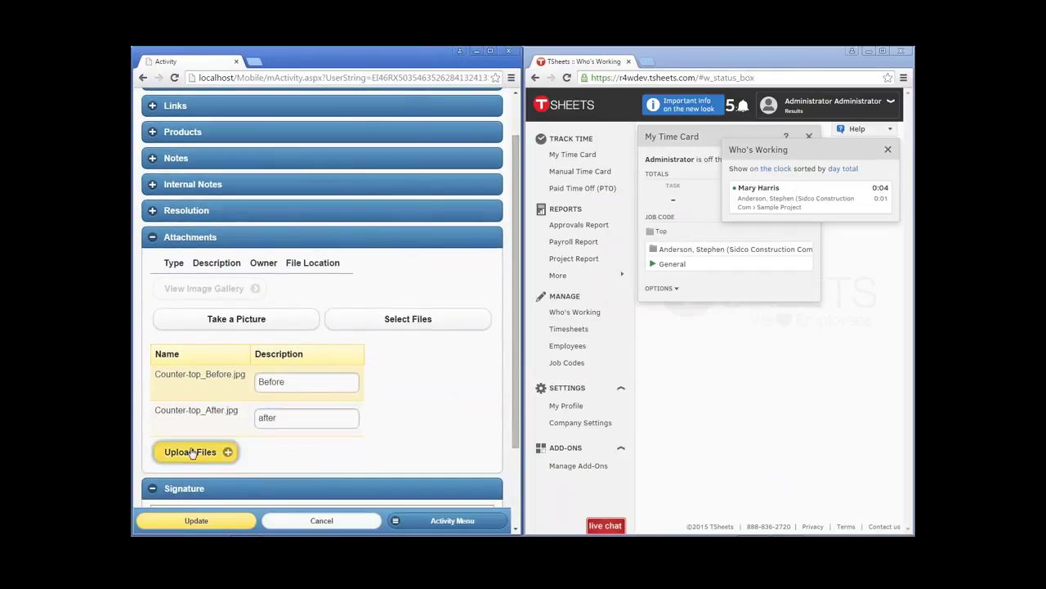
click(197, 452)
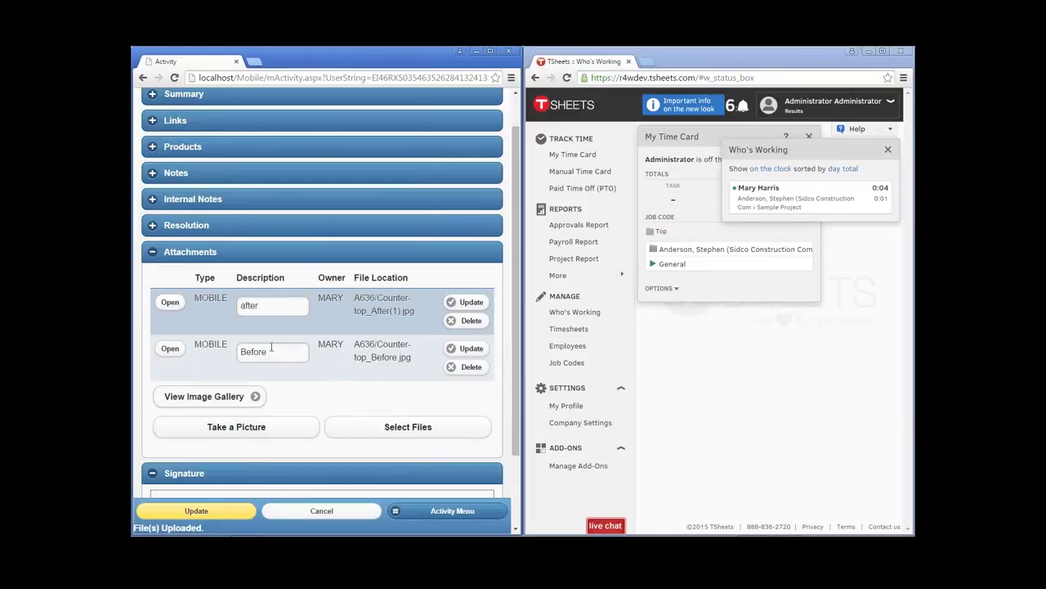
Step: Save the activity, refresh TSheets and move its Who's Working window below My Time Card
scroll(276, 351, down, 2)
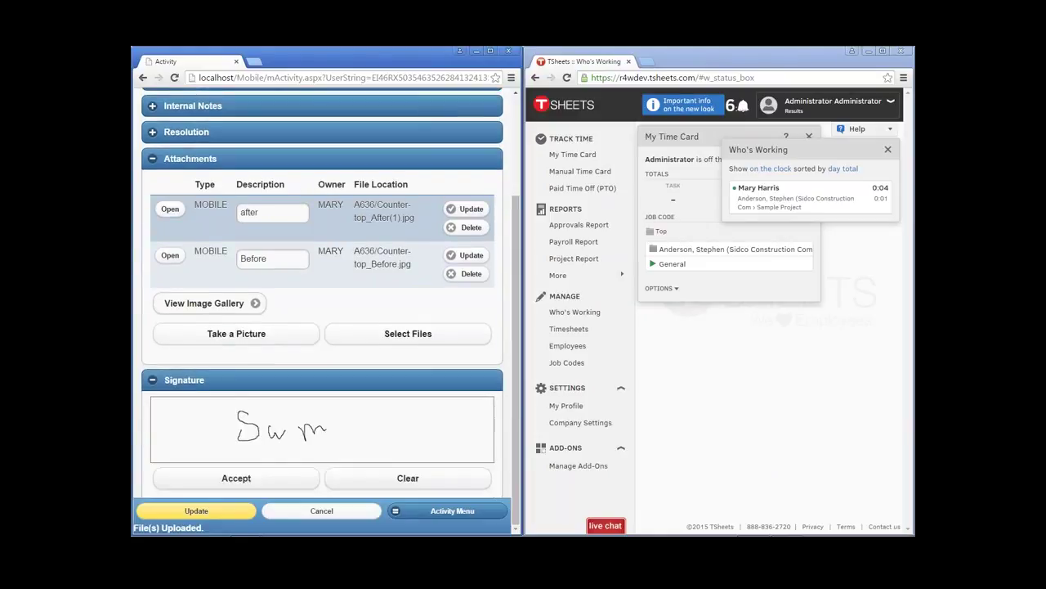
click(211, 513)
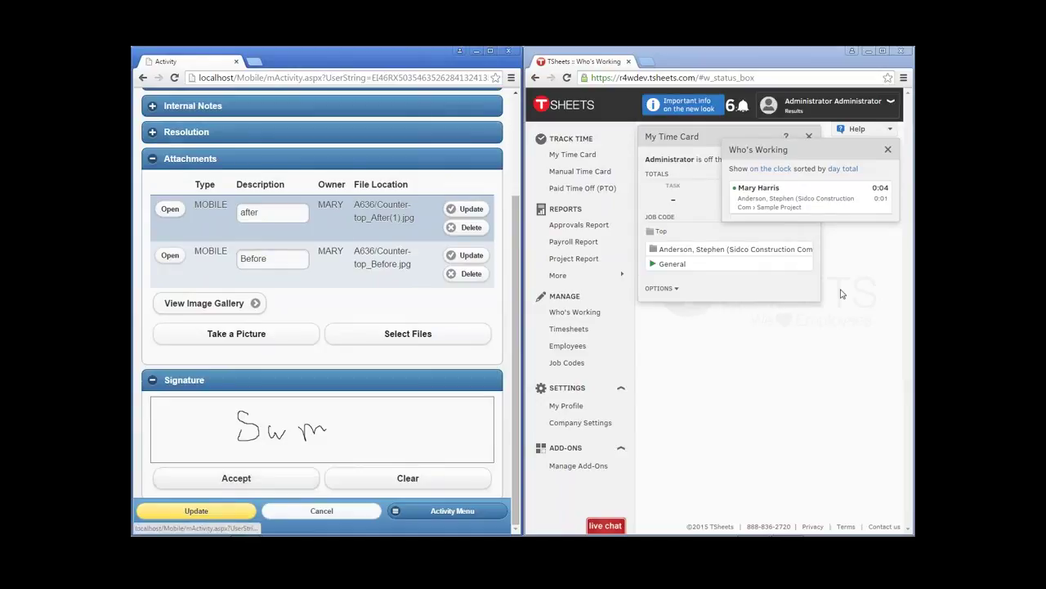
key(F5)
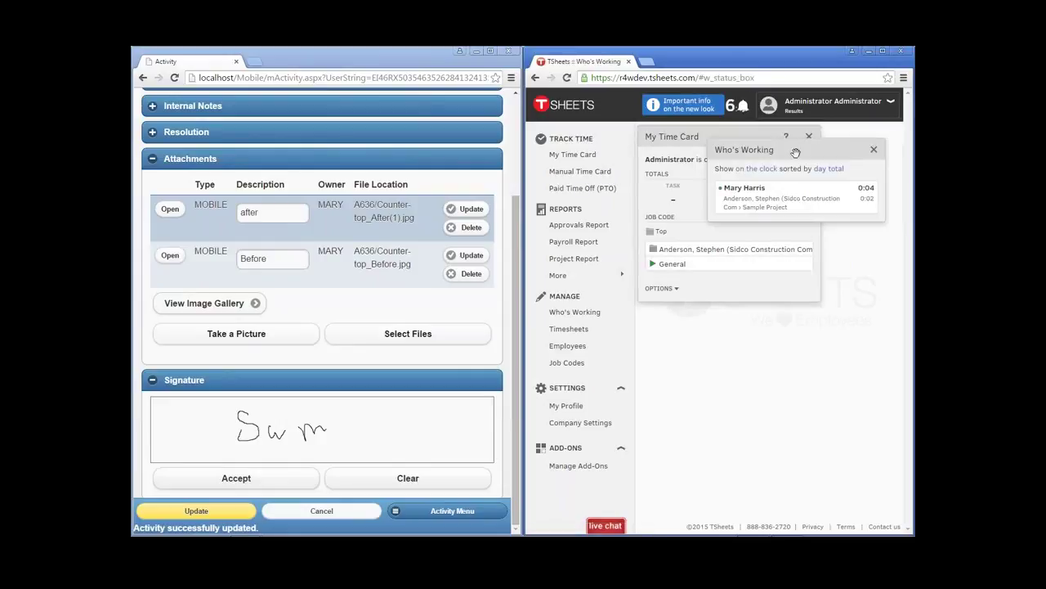
drag(767, 149, 670, 391)
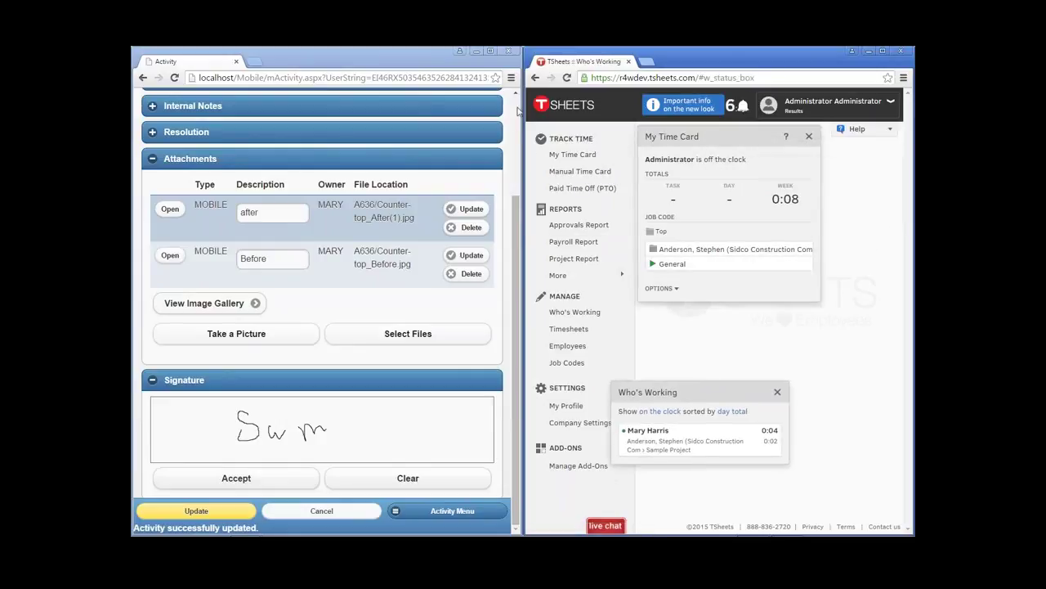
Step: Stop the activity from its Summary, mark it Completed with the status "Status: Is Complete", and save it
scroll(516, 108, up, 2)
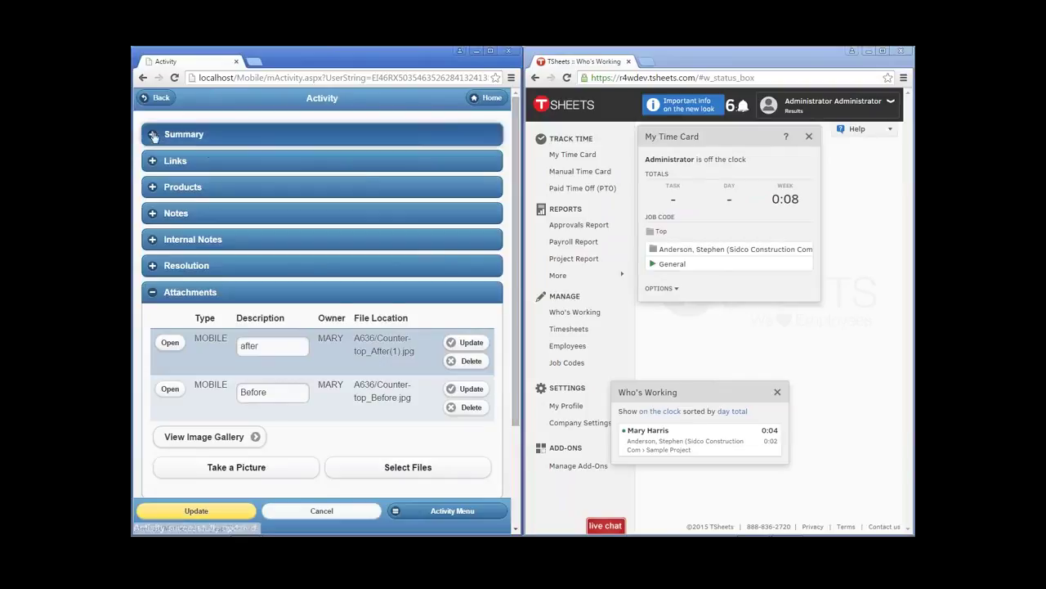
click(156, 138)
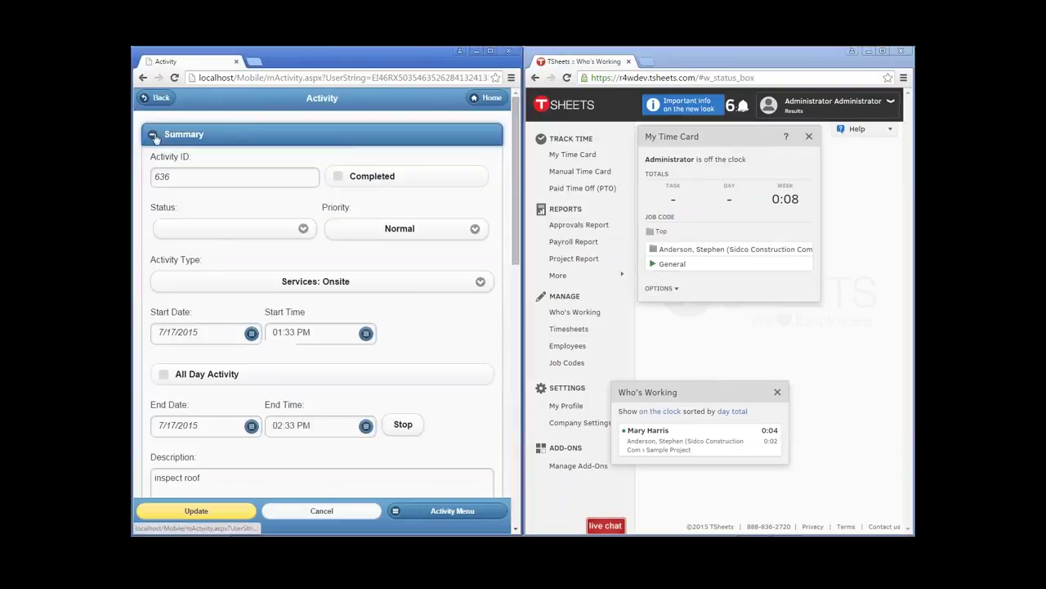
click(402, 430)
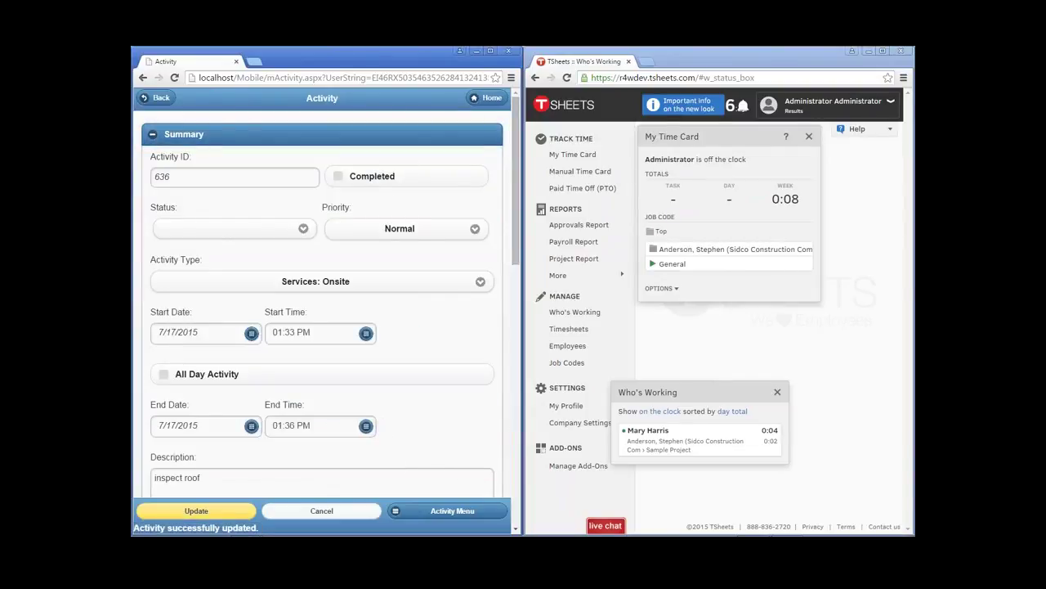
click(358, 177)
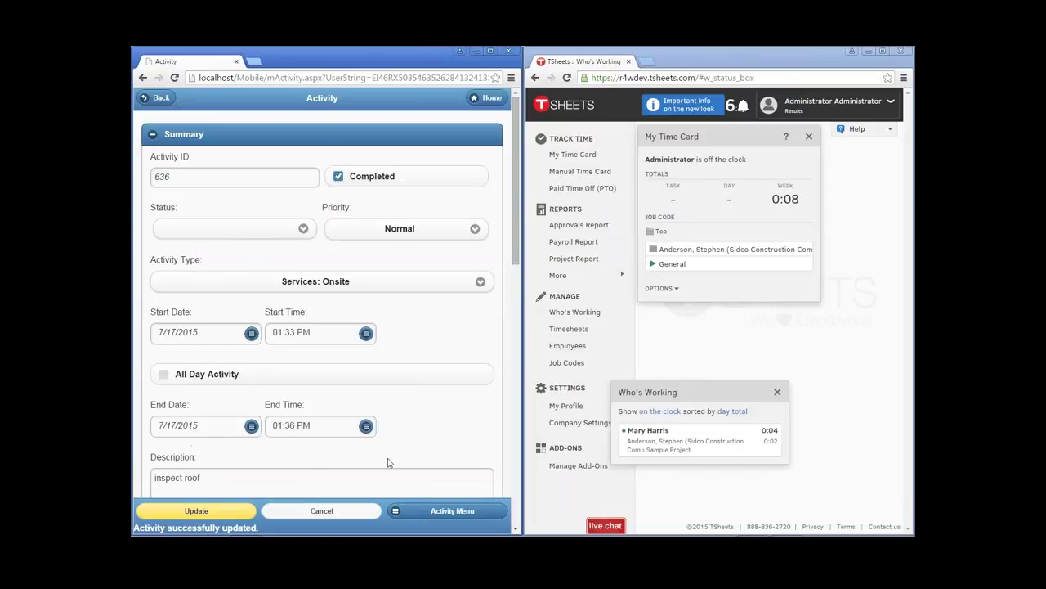
drag(516, 236, 516, 246)
click(303, 200)
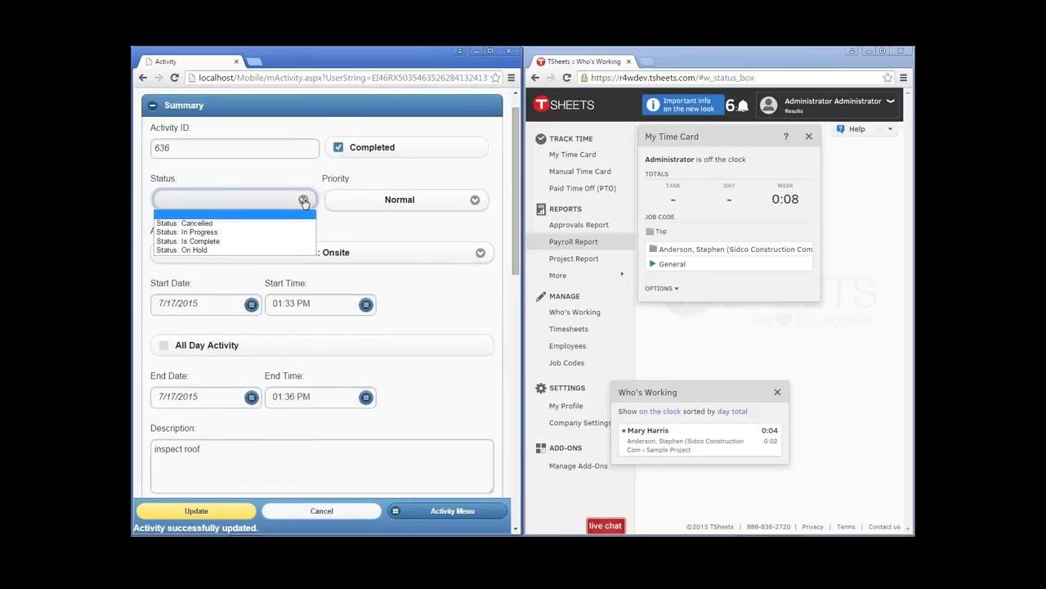
click(206, 242)
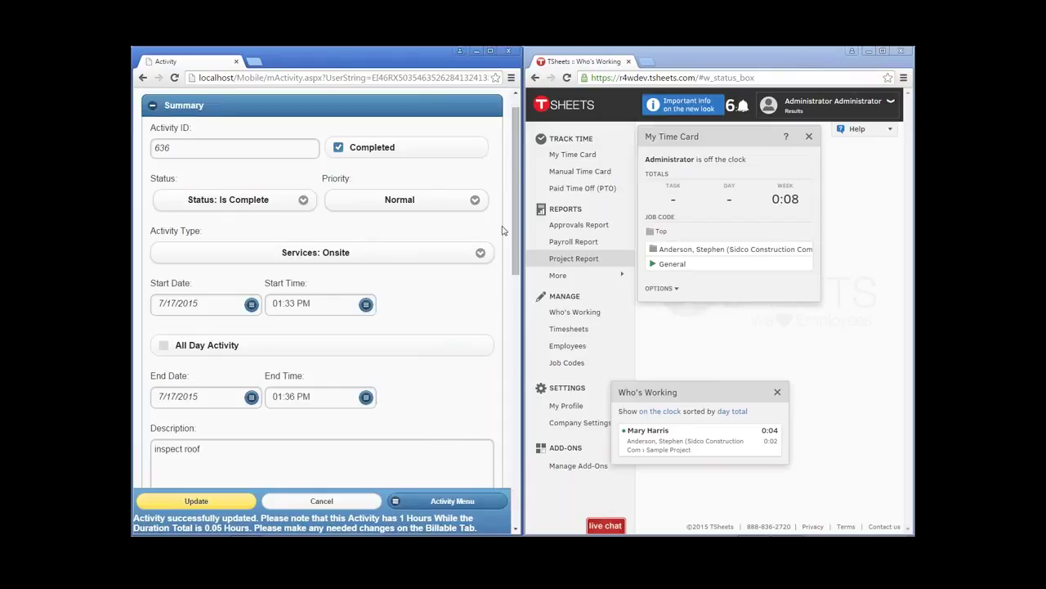
Step: Review the quote and activity options in the completed activity's Activity Menu, and close the menu
click(465, 504)
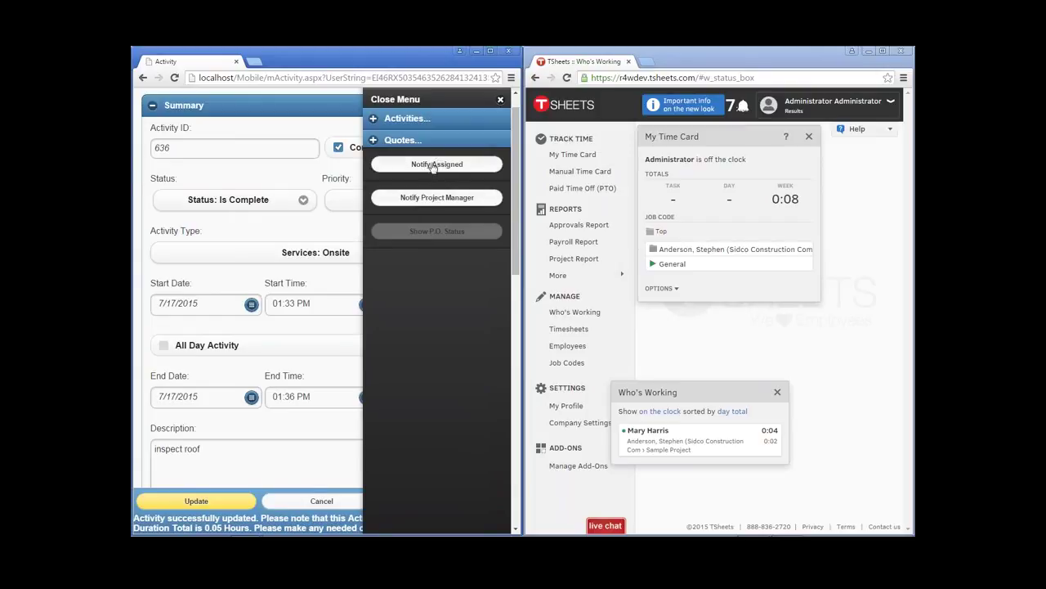
click(374, 142)
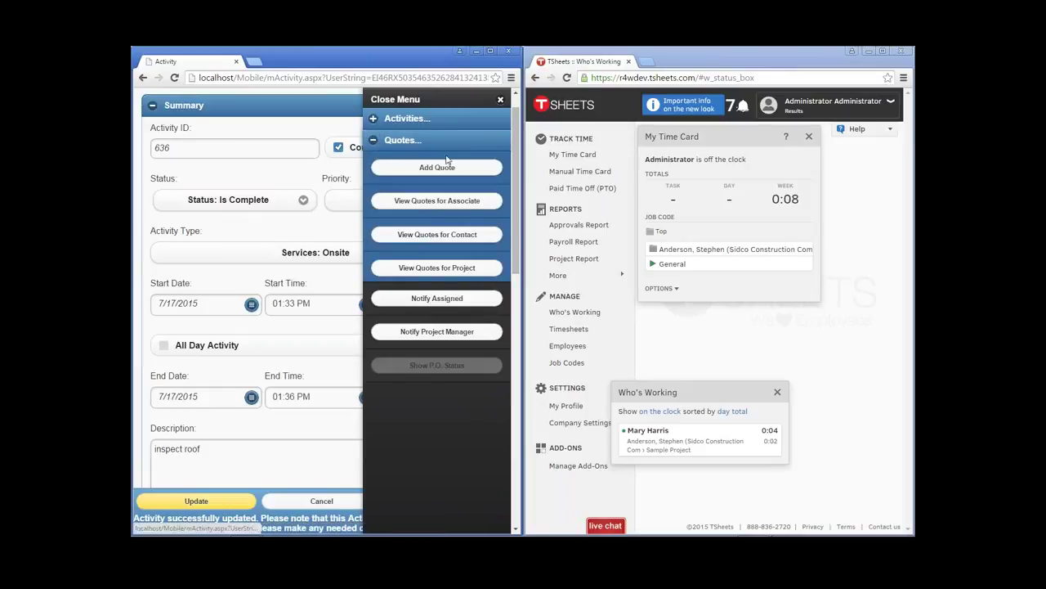
click(375, 142)
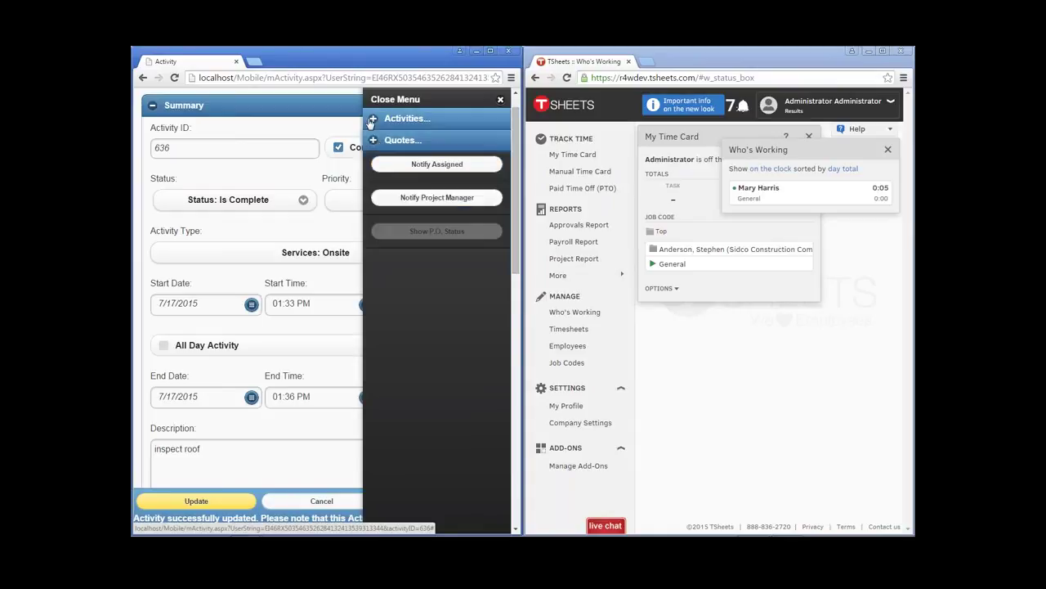
click(399, 118)
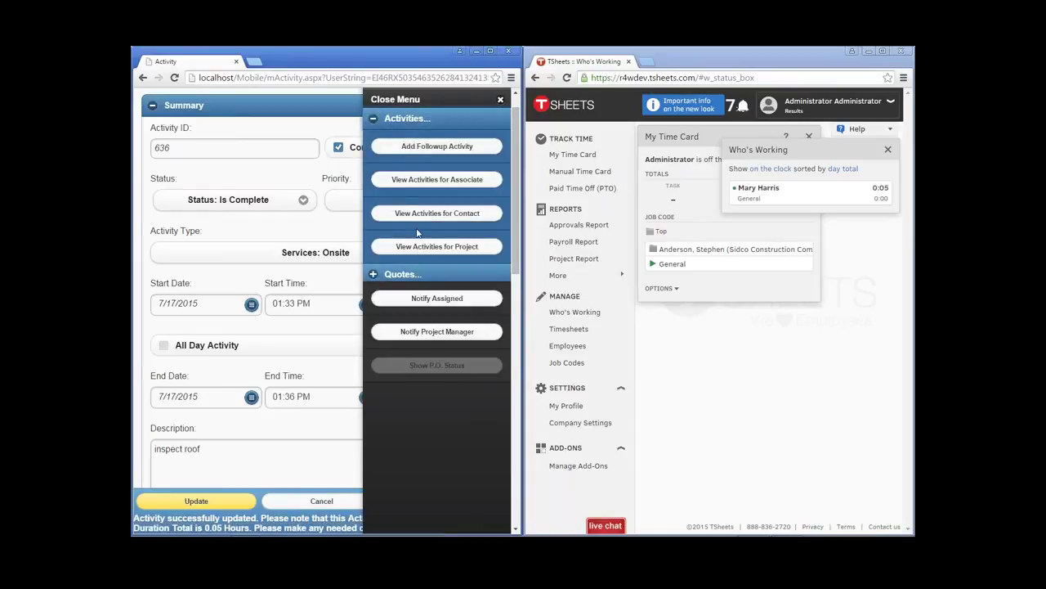
click(407, 118)
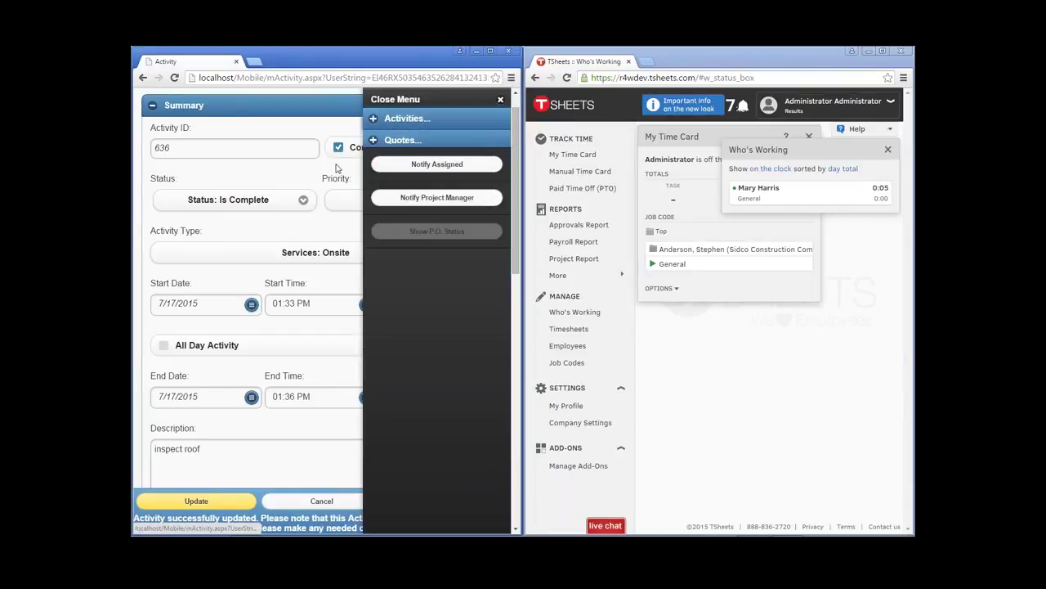
click(501, 99)
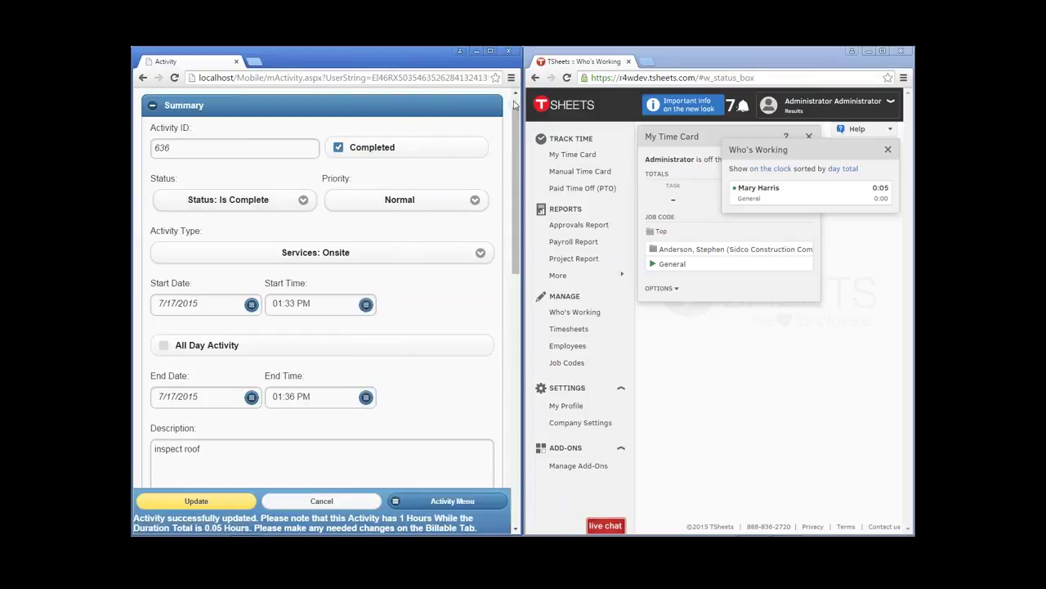
Step: Move the TSheets Who's Working window below My Time Card, and clock out from the Results Mobile home page
scroll(517, 99, up, 1)
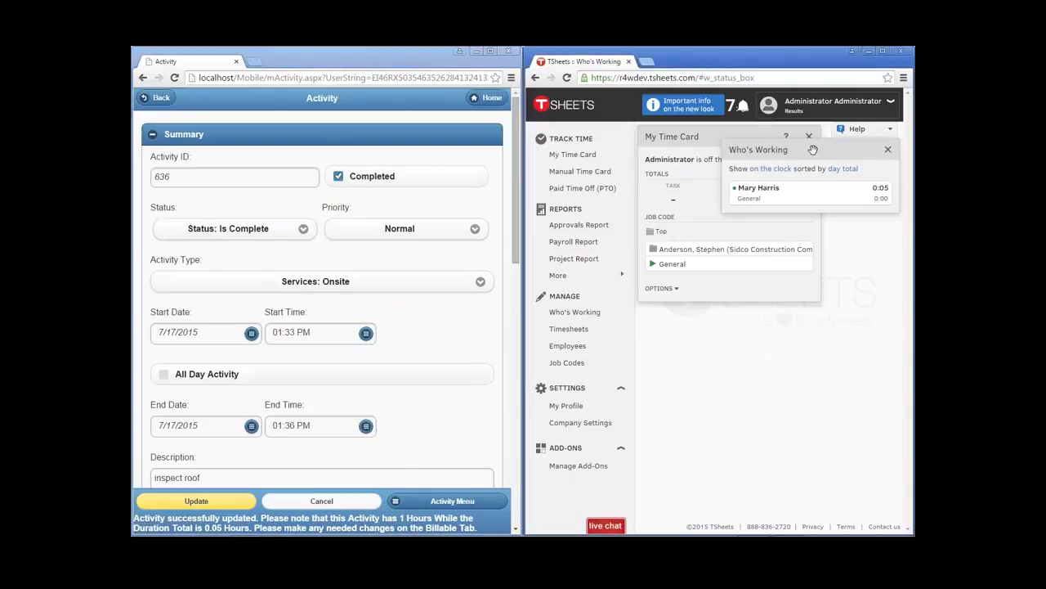
drag(813, 150, 742, 359)
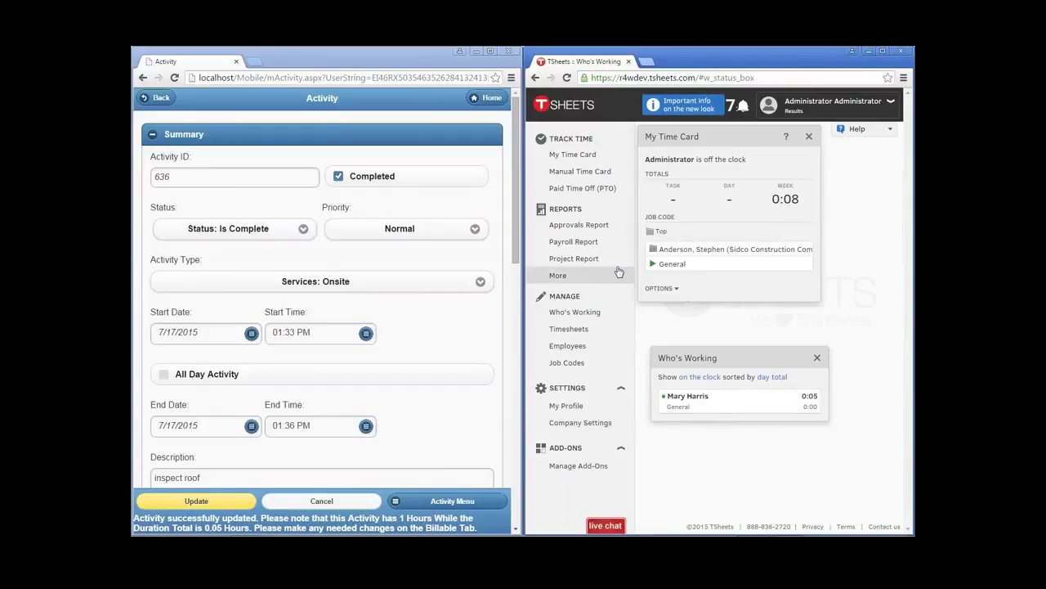
click(161, 99)
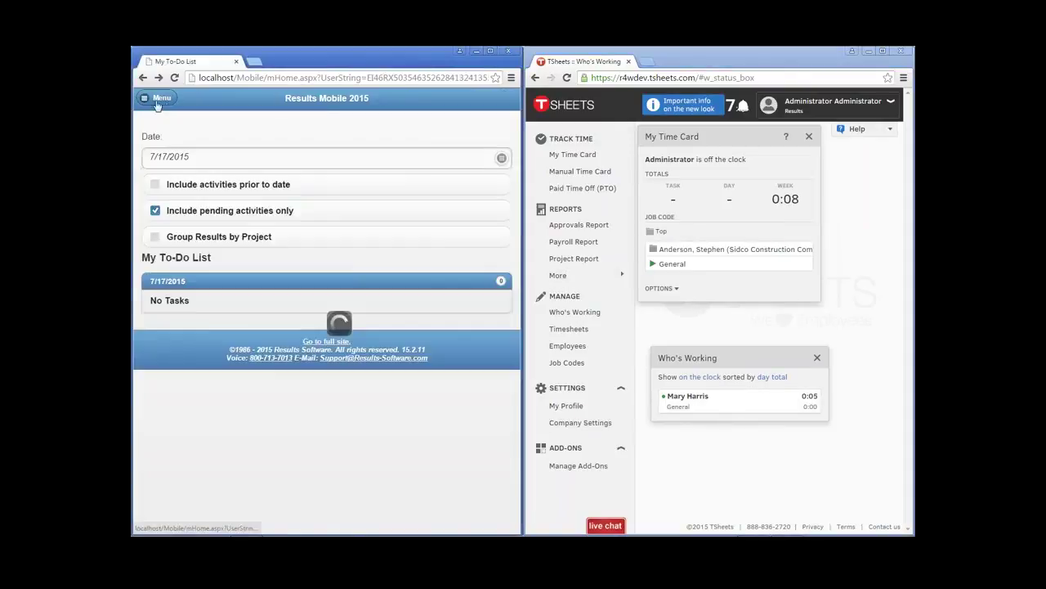
click(163, 99)
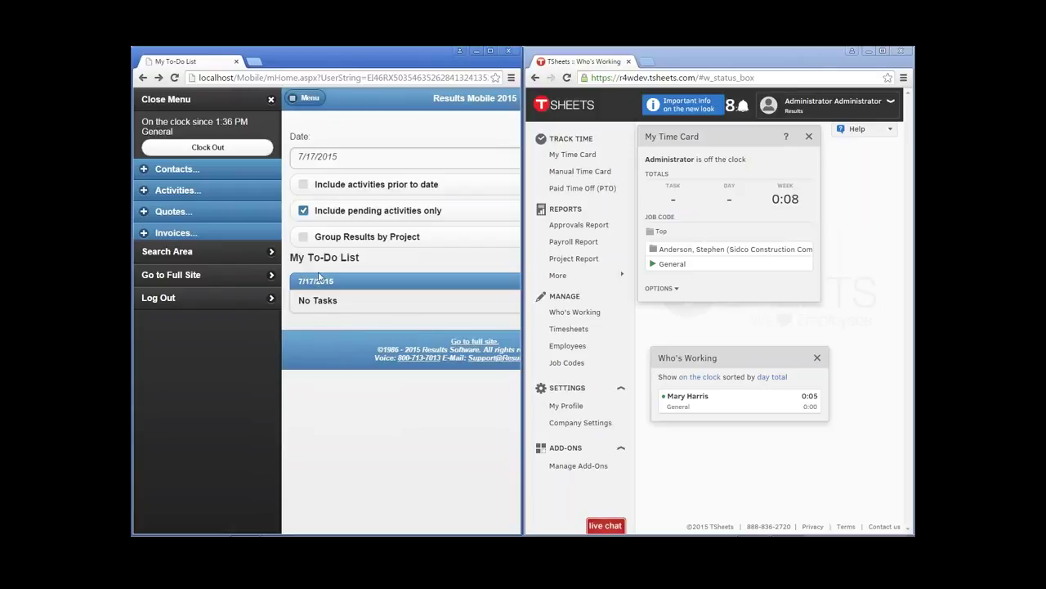
click(186, 149)
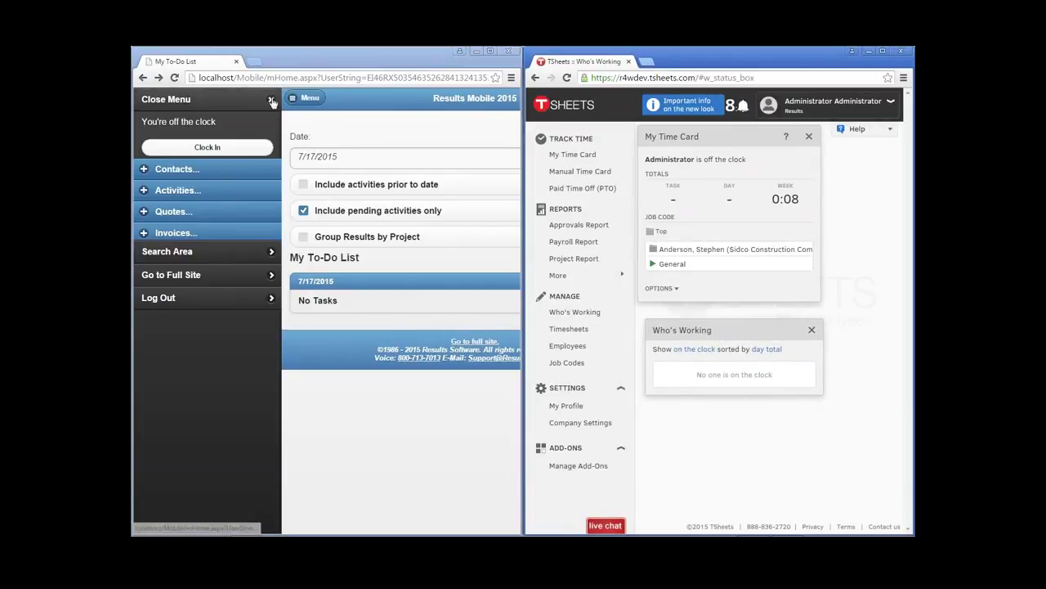
Step: Open Available Activities with location access allowed, review its distance and activity type search filters, and return to the To-Do List
click(147, 191)
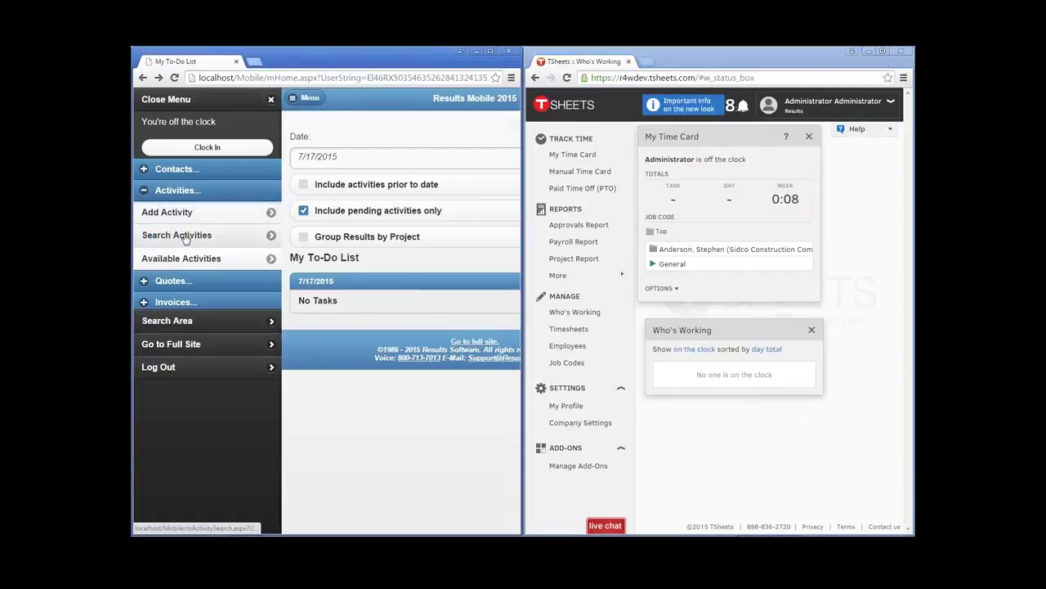
click(183, 260)
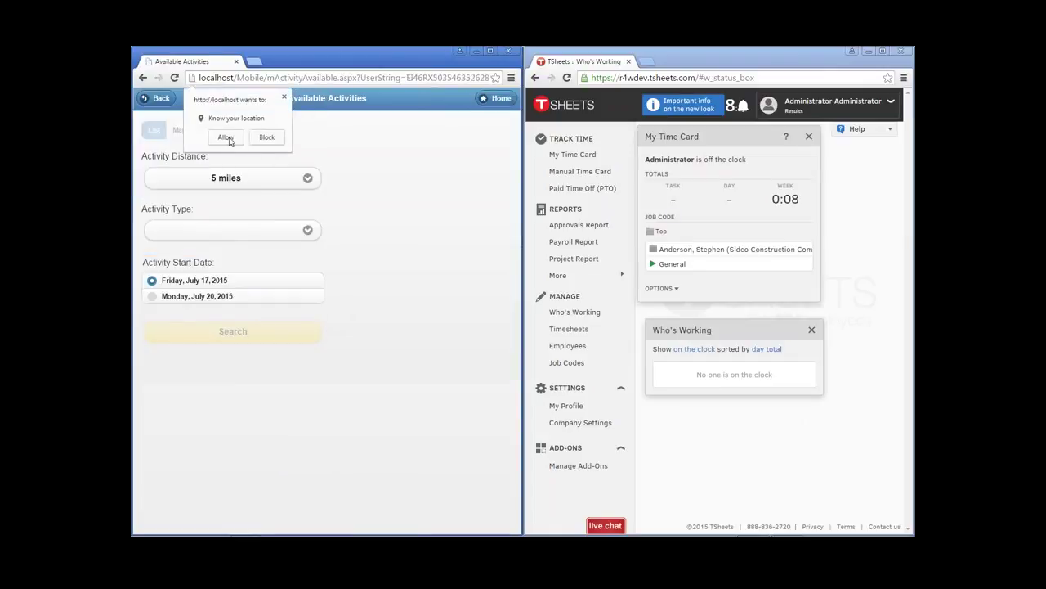
click(225, 137)
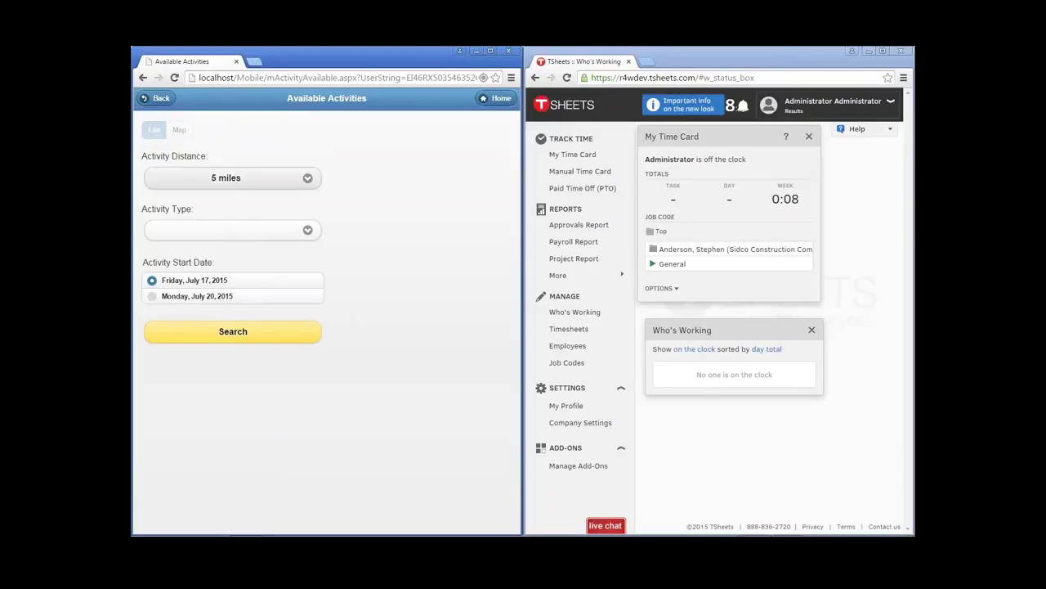
click(233, 178)
click(234, 179)
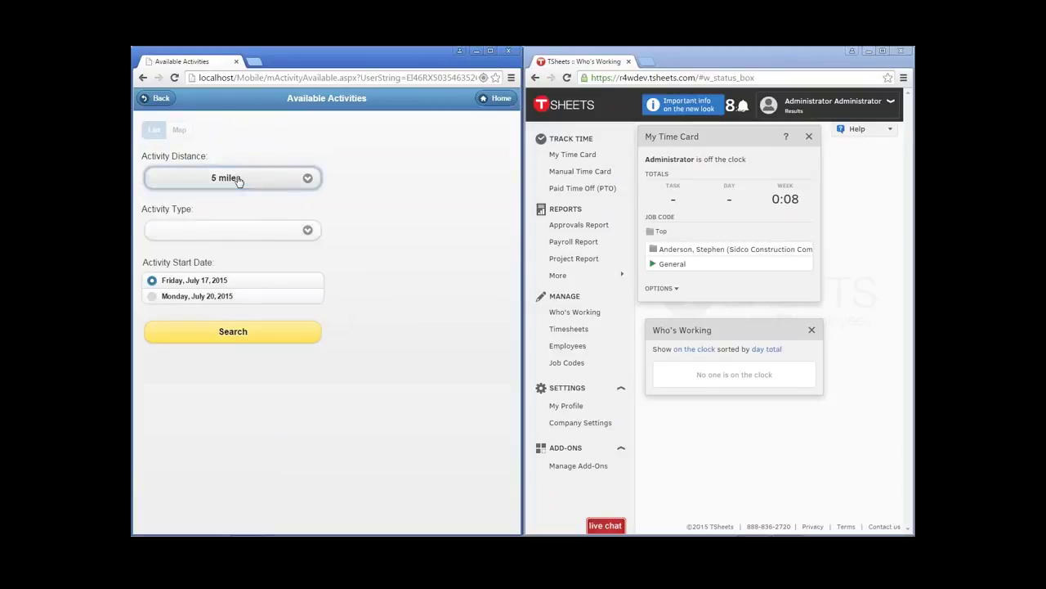
click(235, 229)
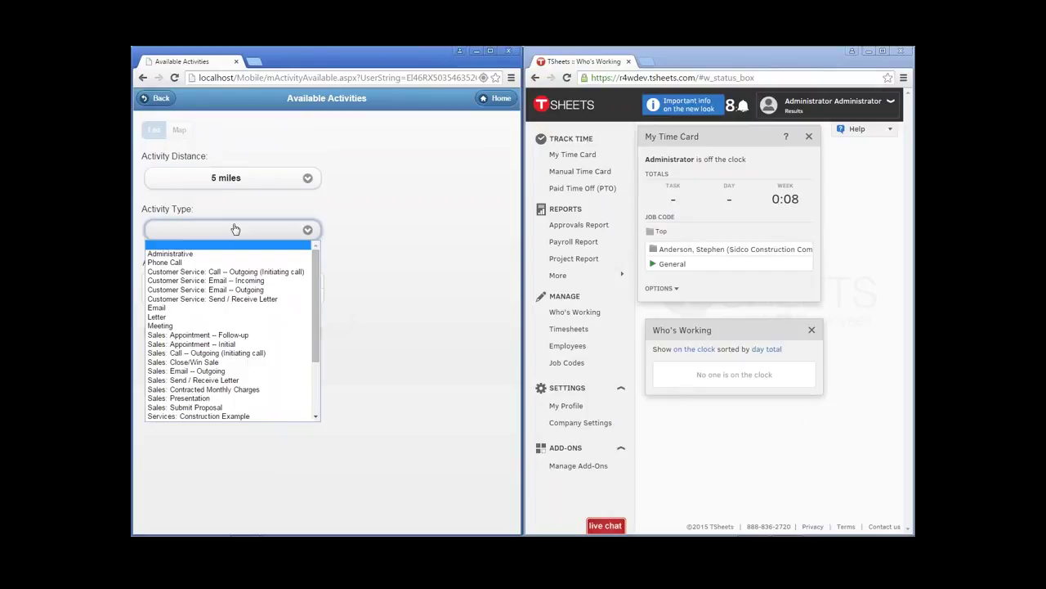
click(234, 228)
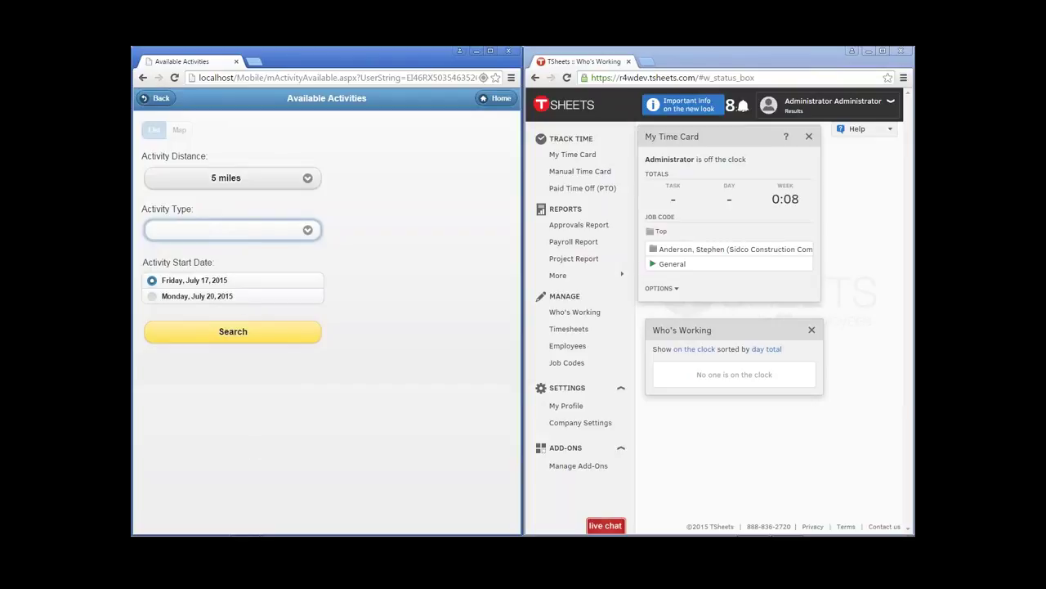
click(152, 100)
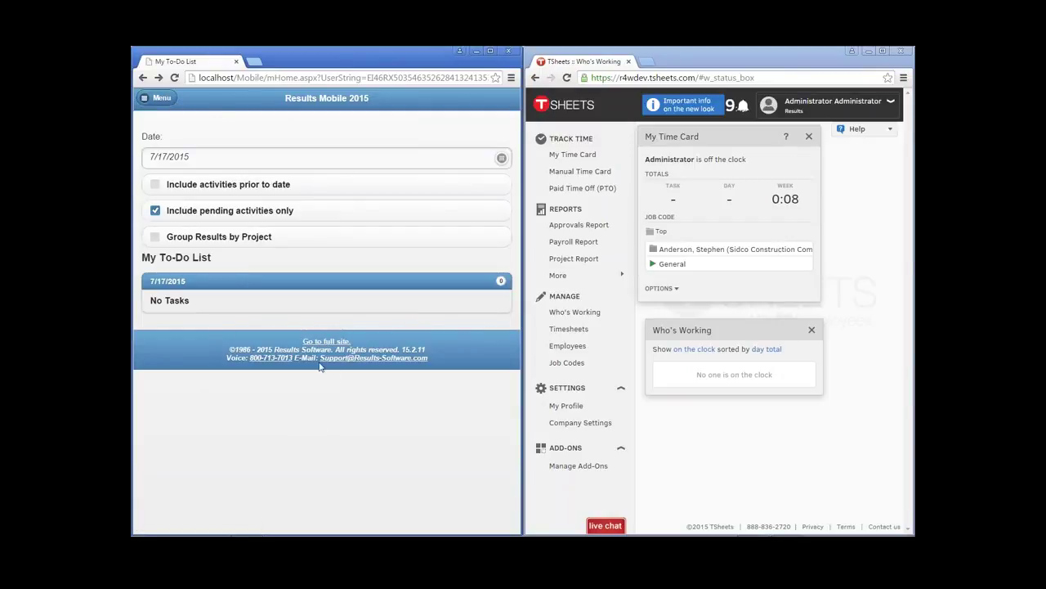
Step: Switch to the Results CRM desktop program and open the "inspect roof" Services-Onsite activity from Sample Project
mouse_move(169, 532)
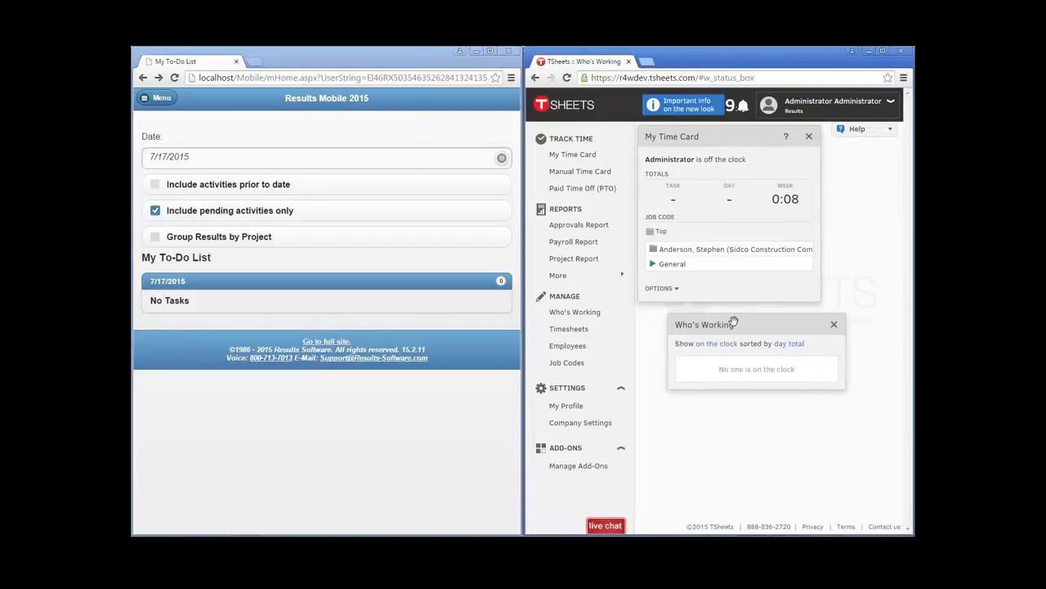
mouse_move(719, 531)
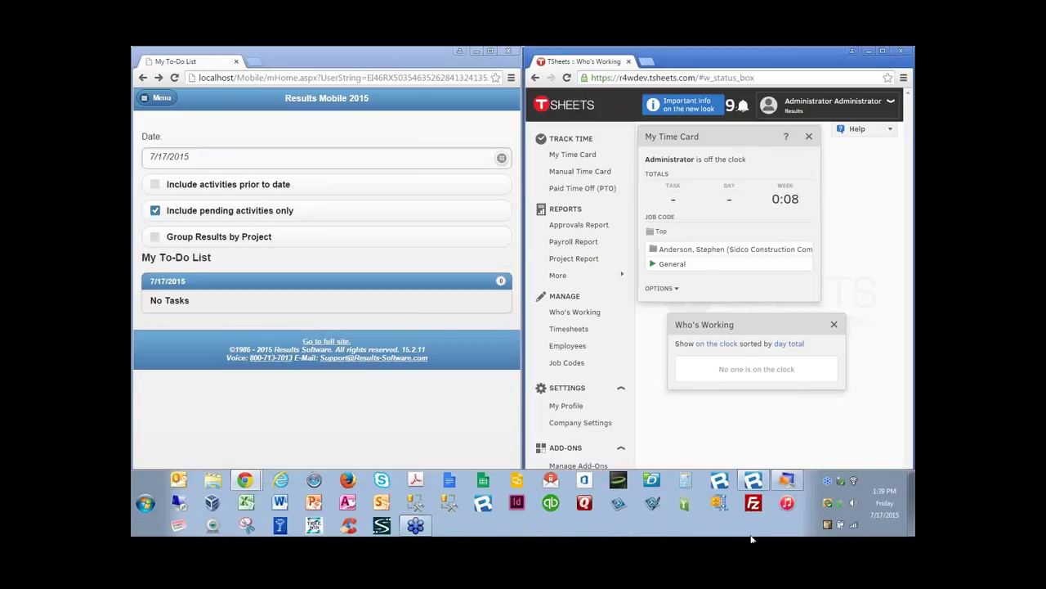
click(753, 480)
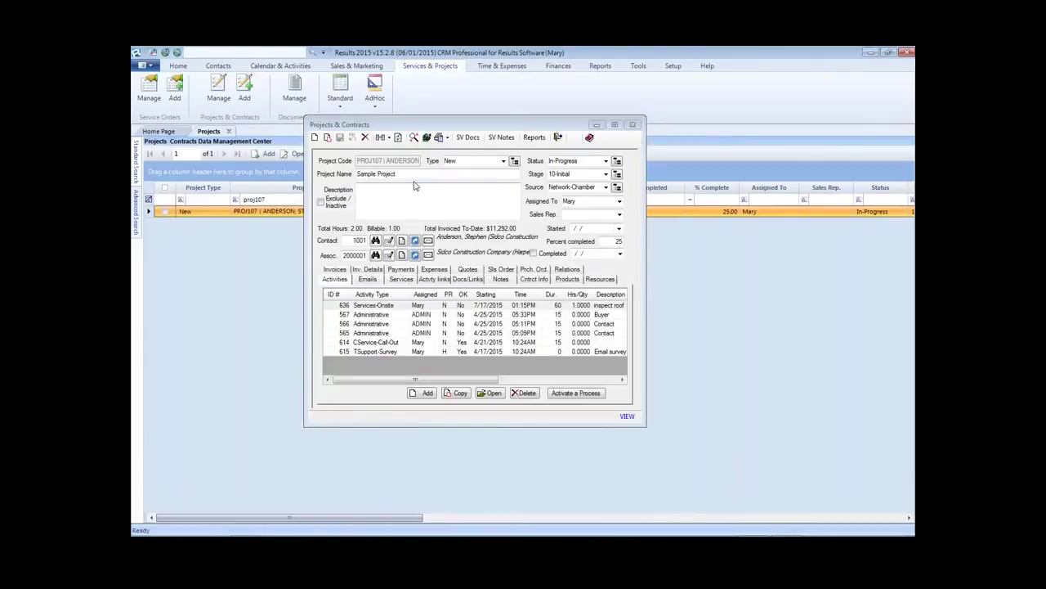
click(373, 309)
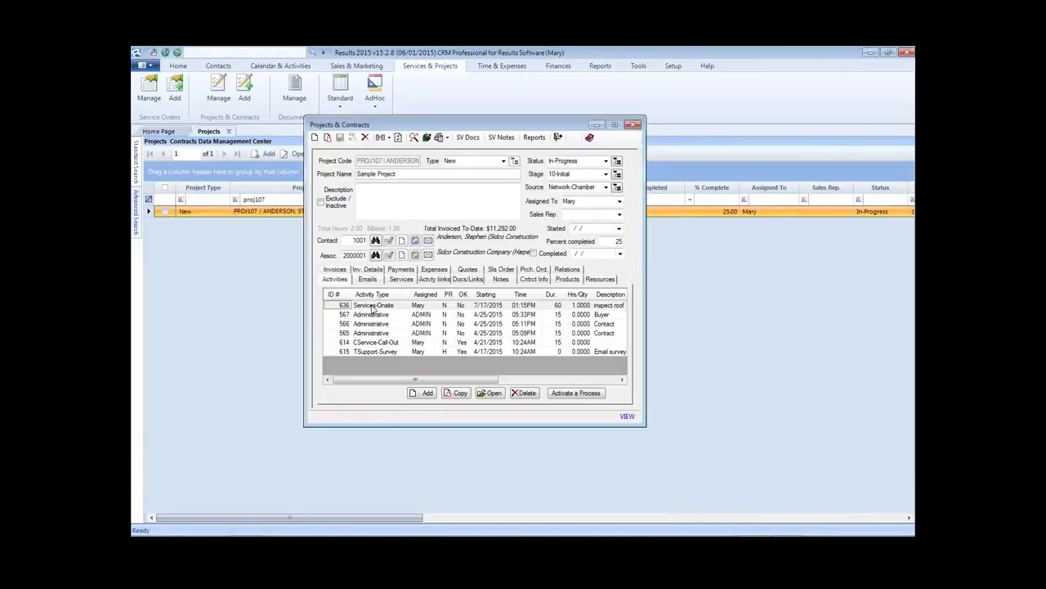
double_click(373, 308)
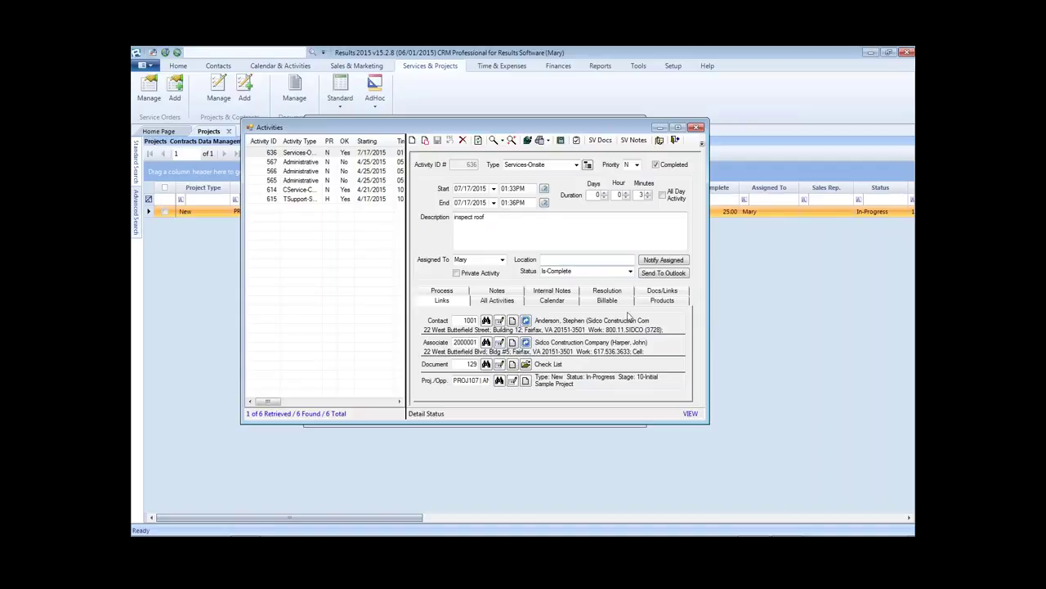
Step: View the activity's linked "after" and "Before" counter-top pictures, and close the document records
click(660, 292)
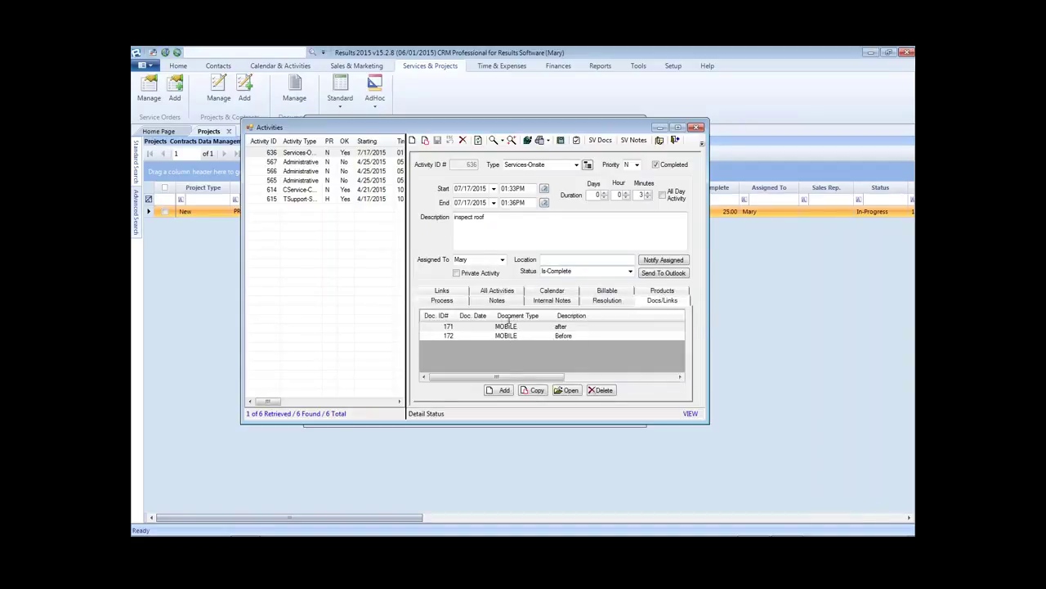
click(570, 390)
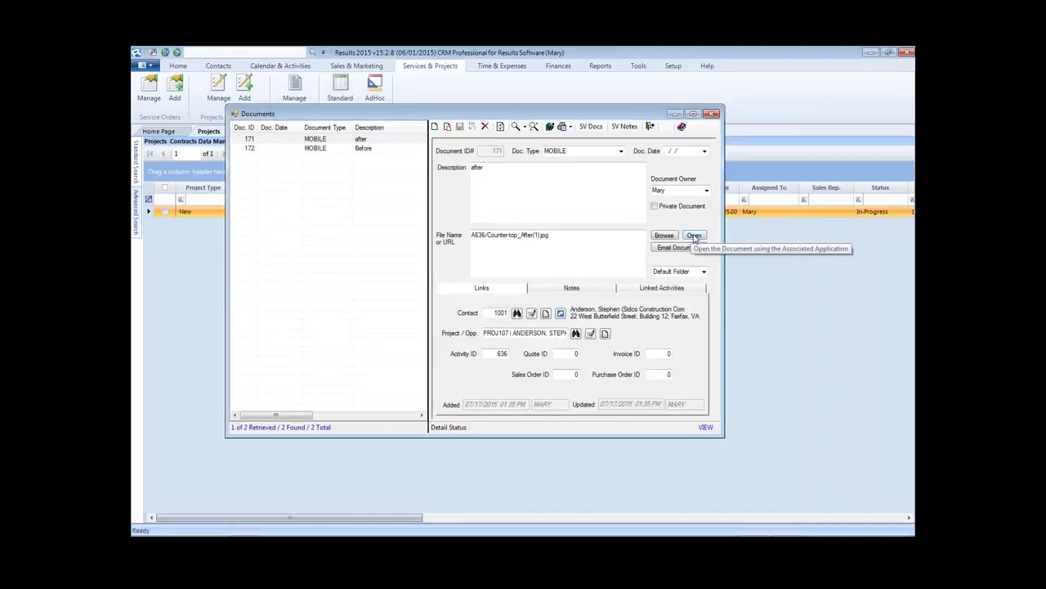
click(694, 235)
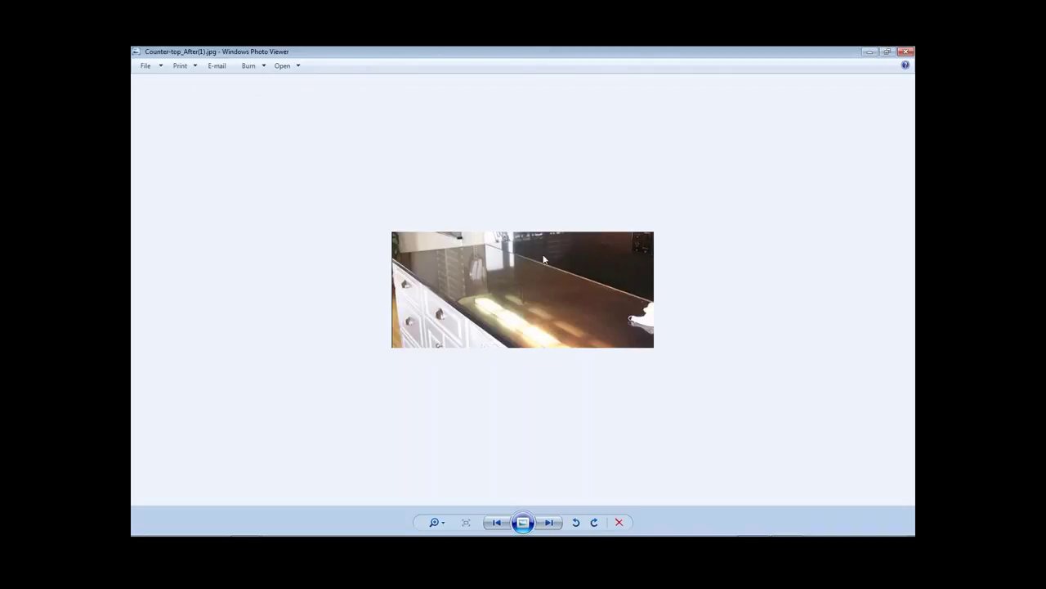
click(906, 52)
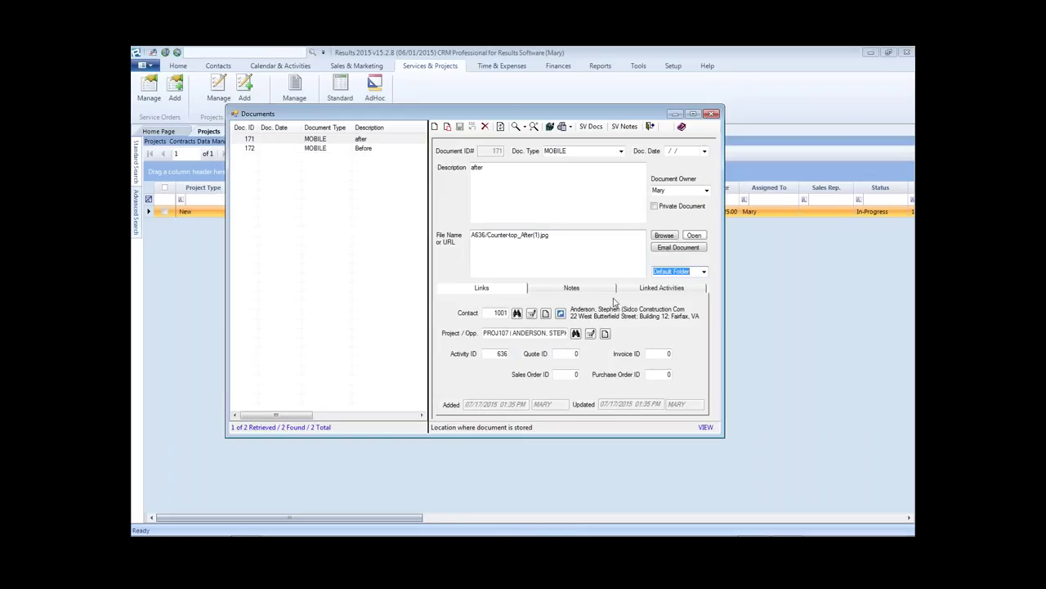
click(325, 149)
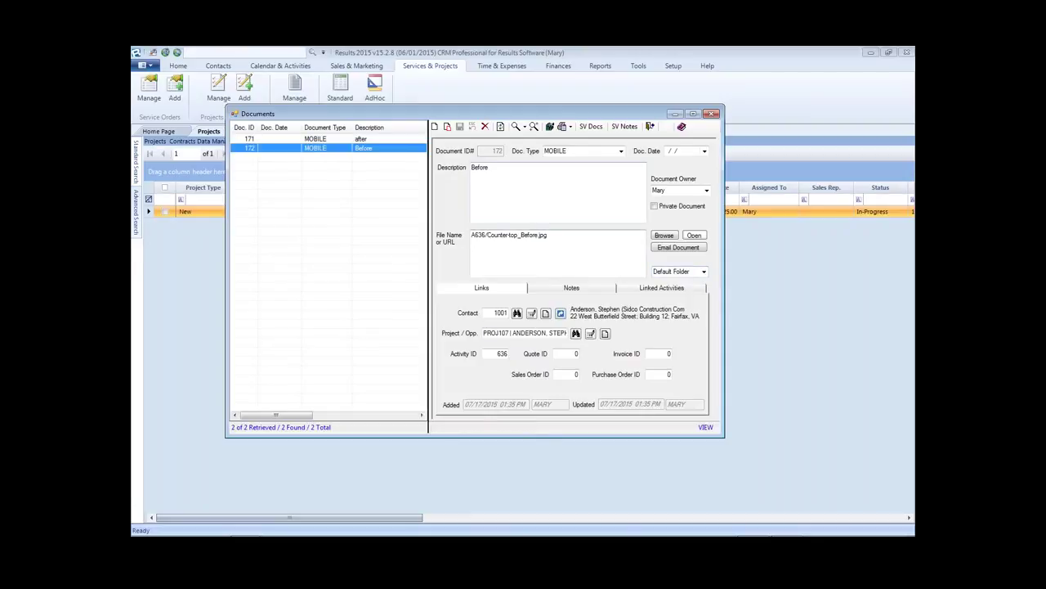
click(701, 236)
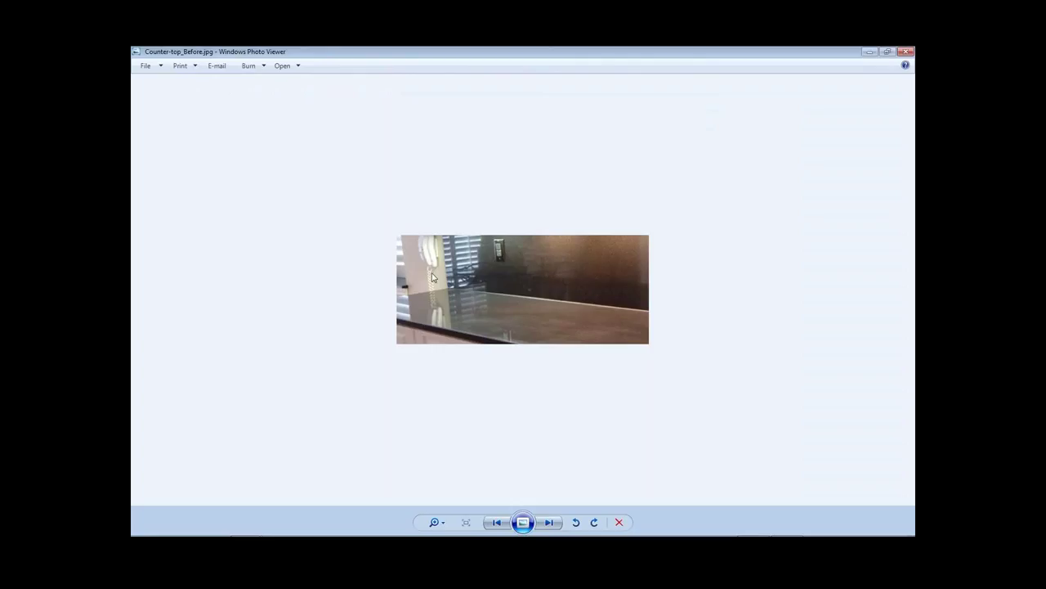
click(906, 51)
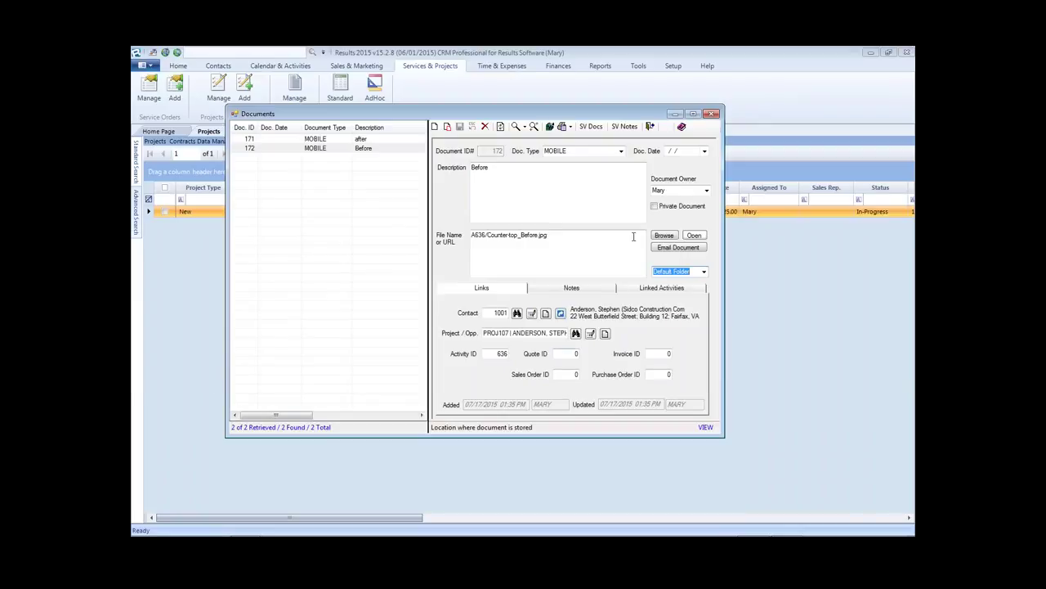
click(713, 117)
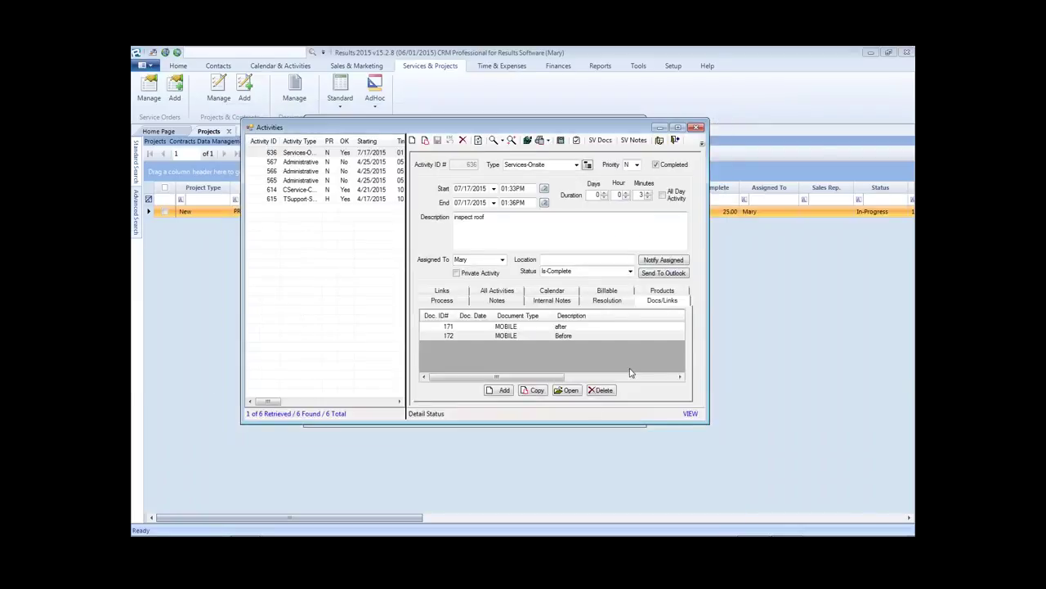
Step: Compare the activity's duration in minutes with its billable hours, and close the activity to return to the project
click(610, 300)
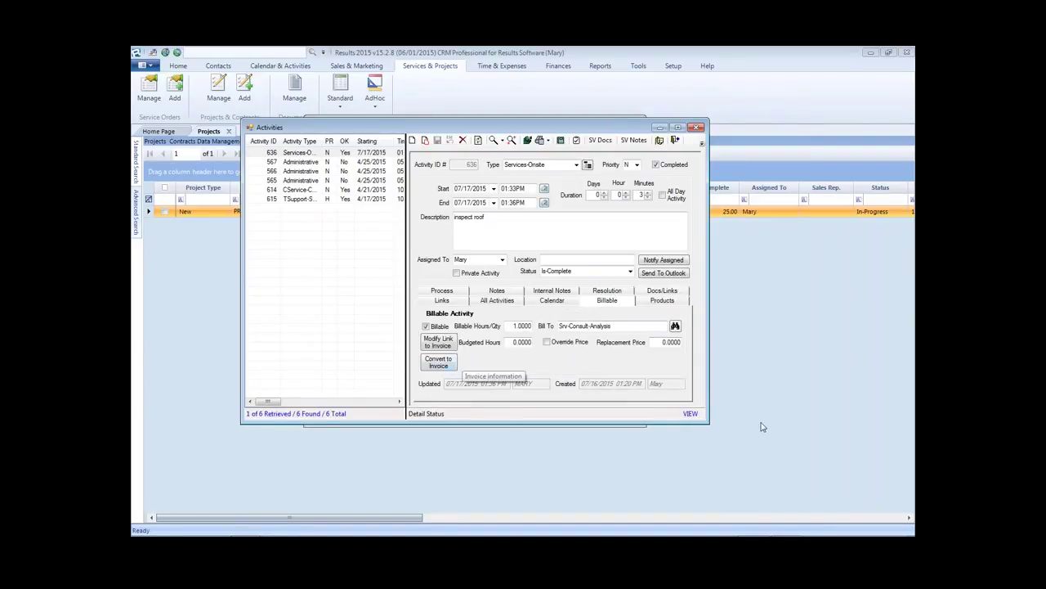
click(639, 194)
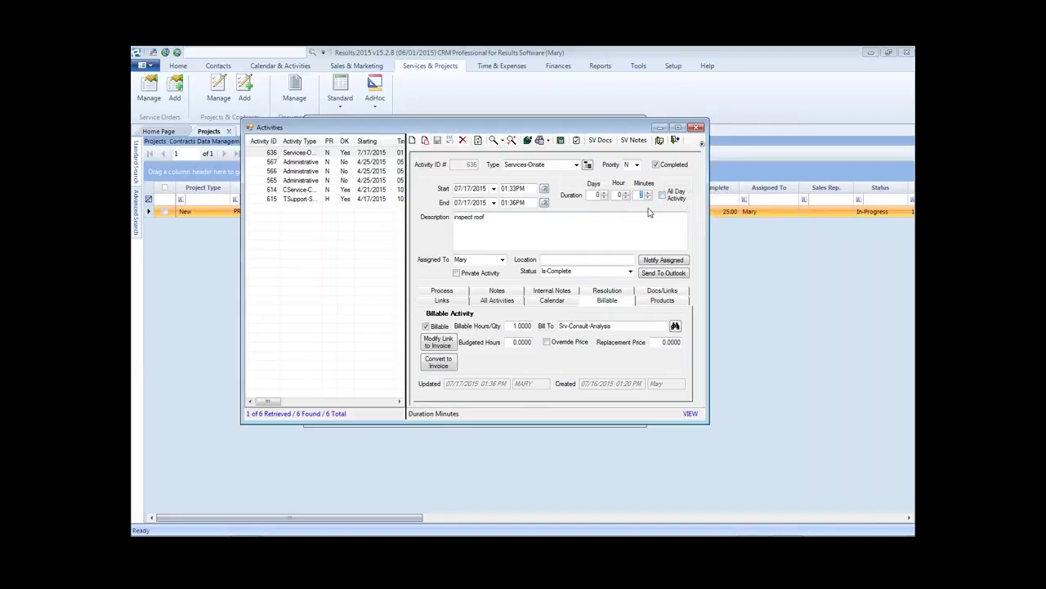
click(518, 325)
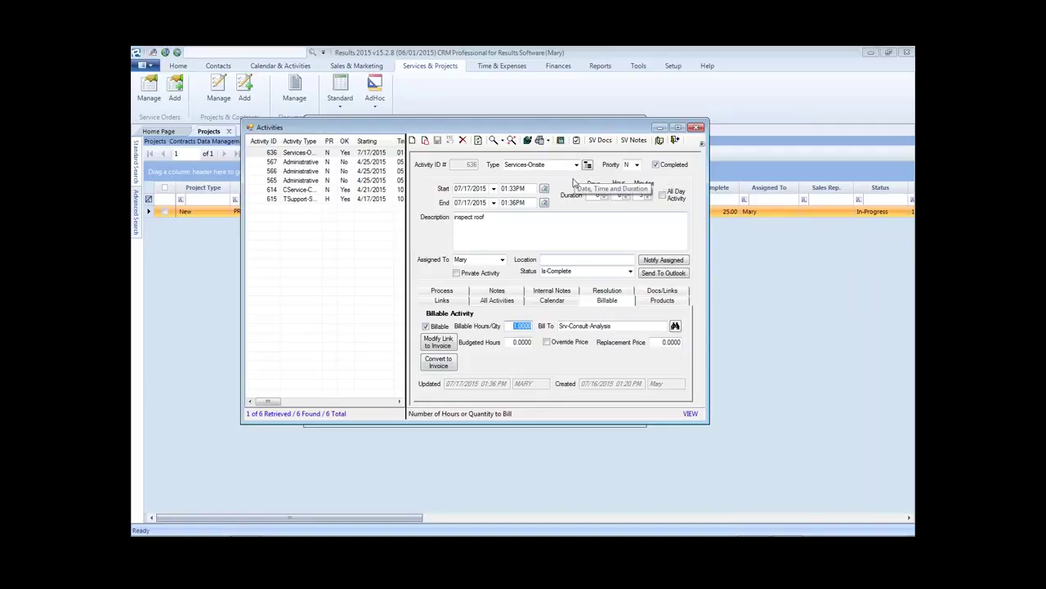
click(698, 129)
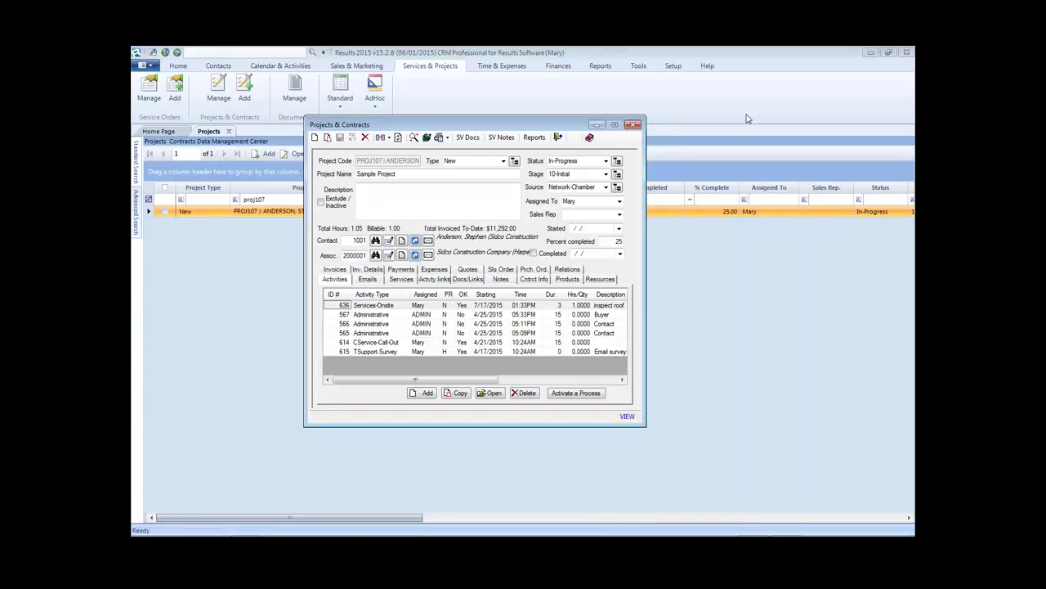
mouse_move(718, 540)
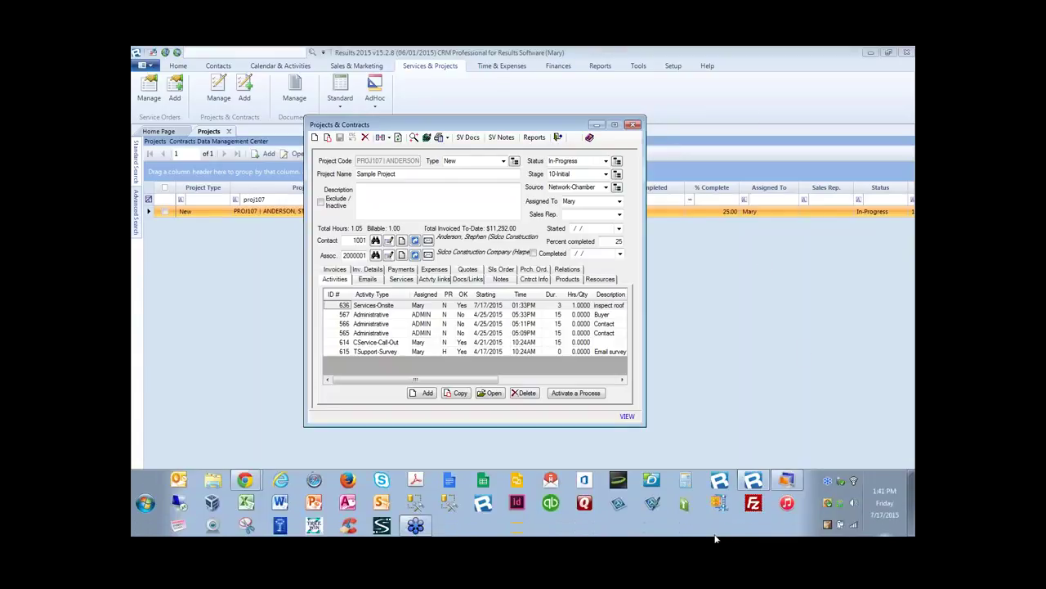